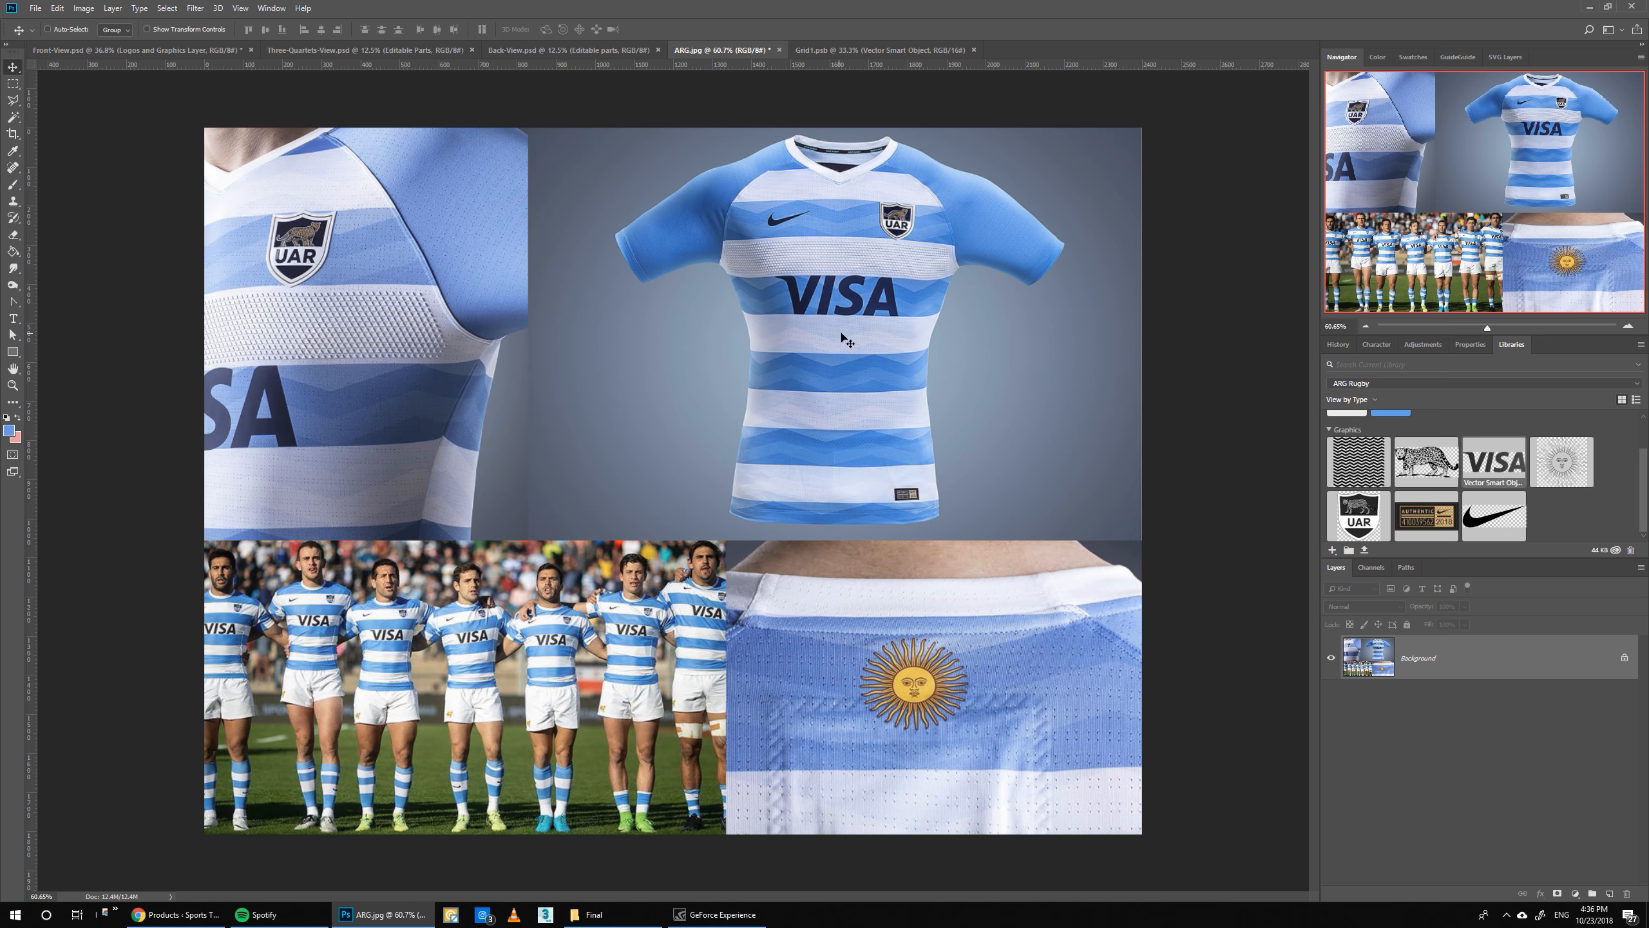
# - Open the Main Shirt Layer artwork of Front-View.psd and copy its blue stripes layer into Grid1.psb as a placement reference
pyautogui.click(117, 51)
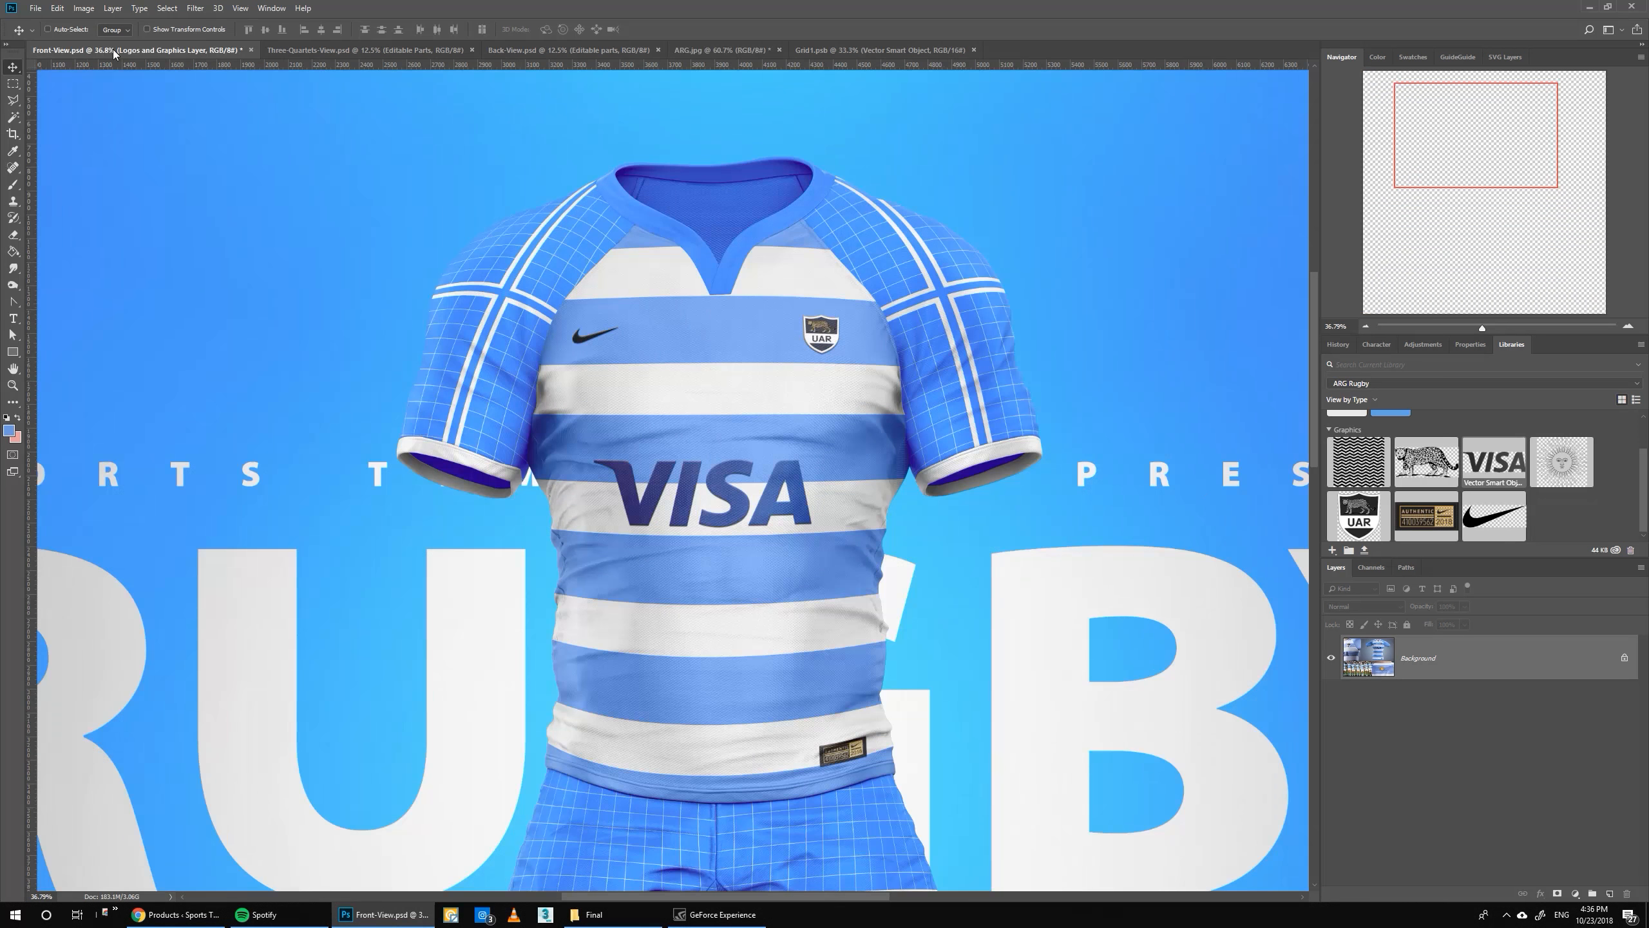
pyautogui.scroll(-3, 1493, 766)
pyautogui.scroll(-1, 1500, 772)
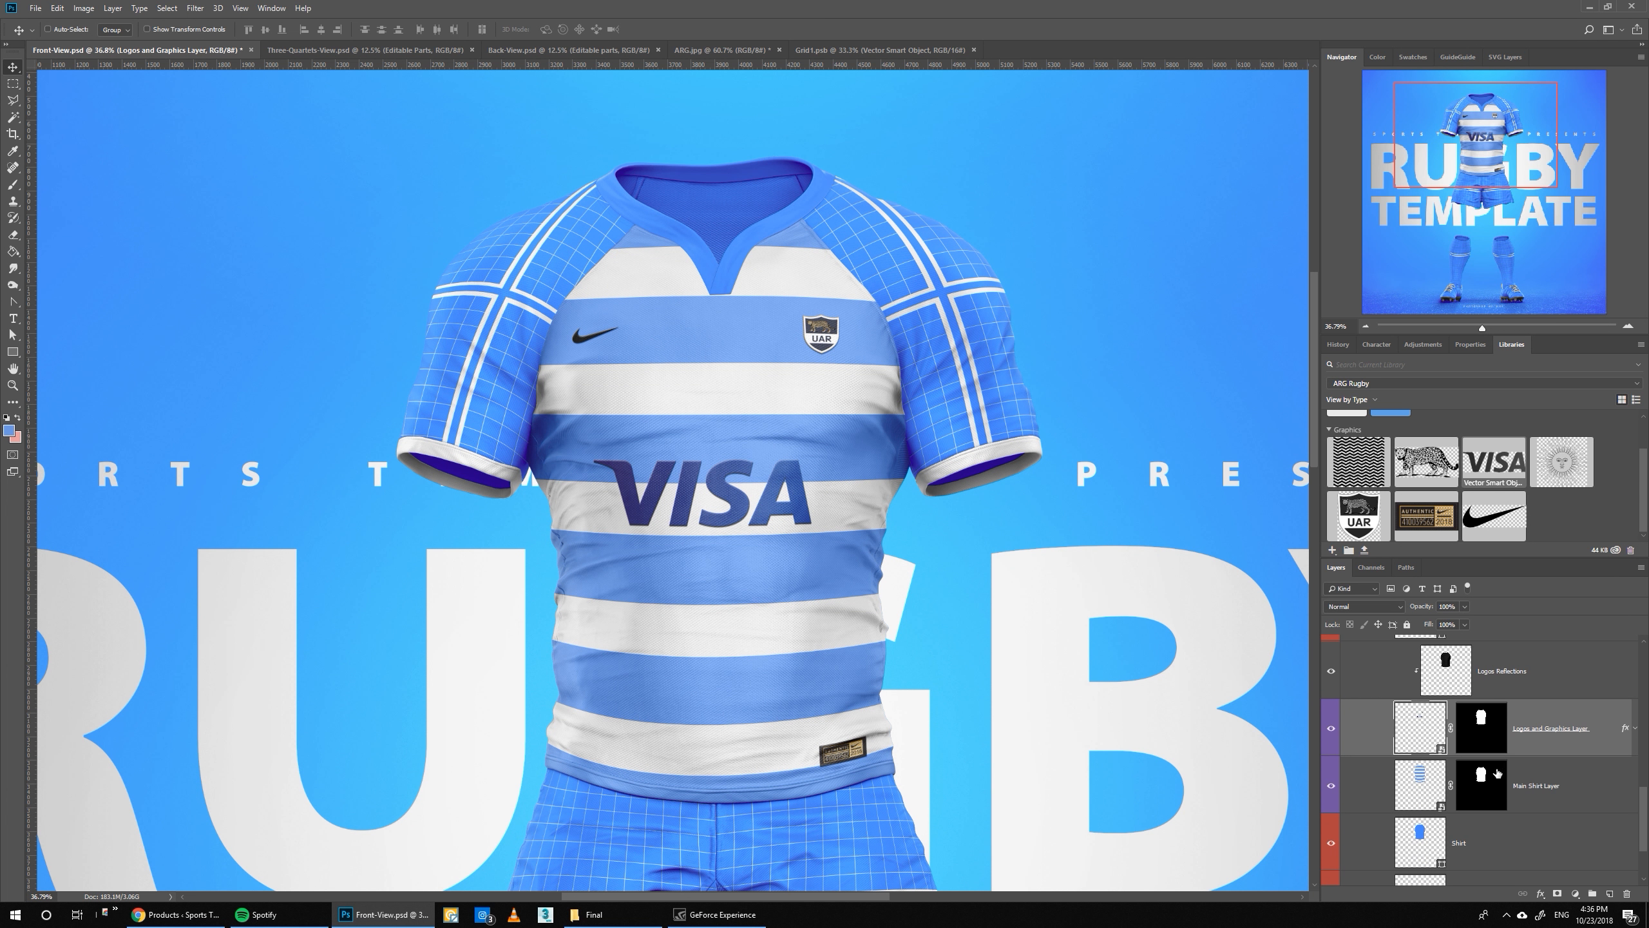
pyautogui.doubleClick(1421, 777)
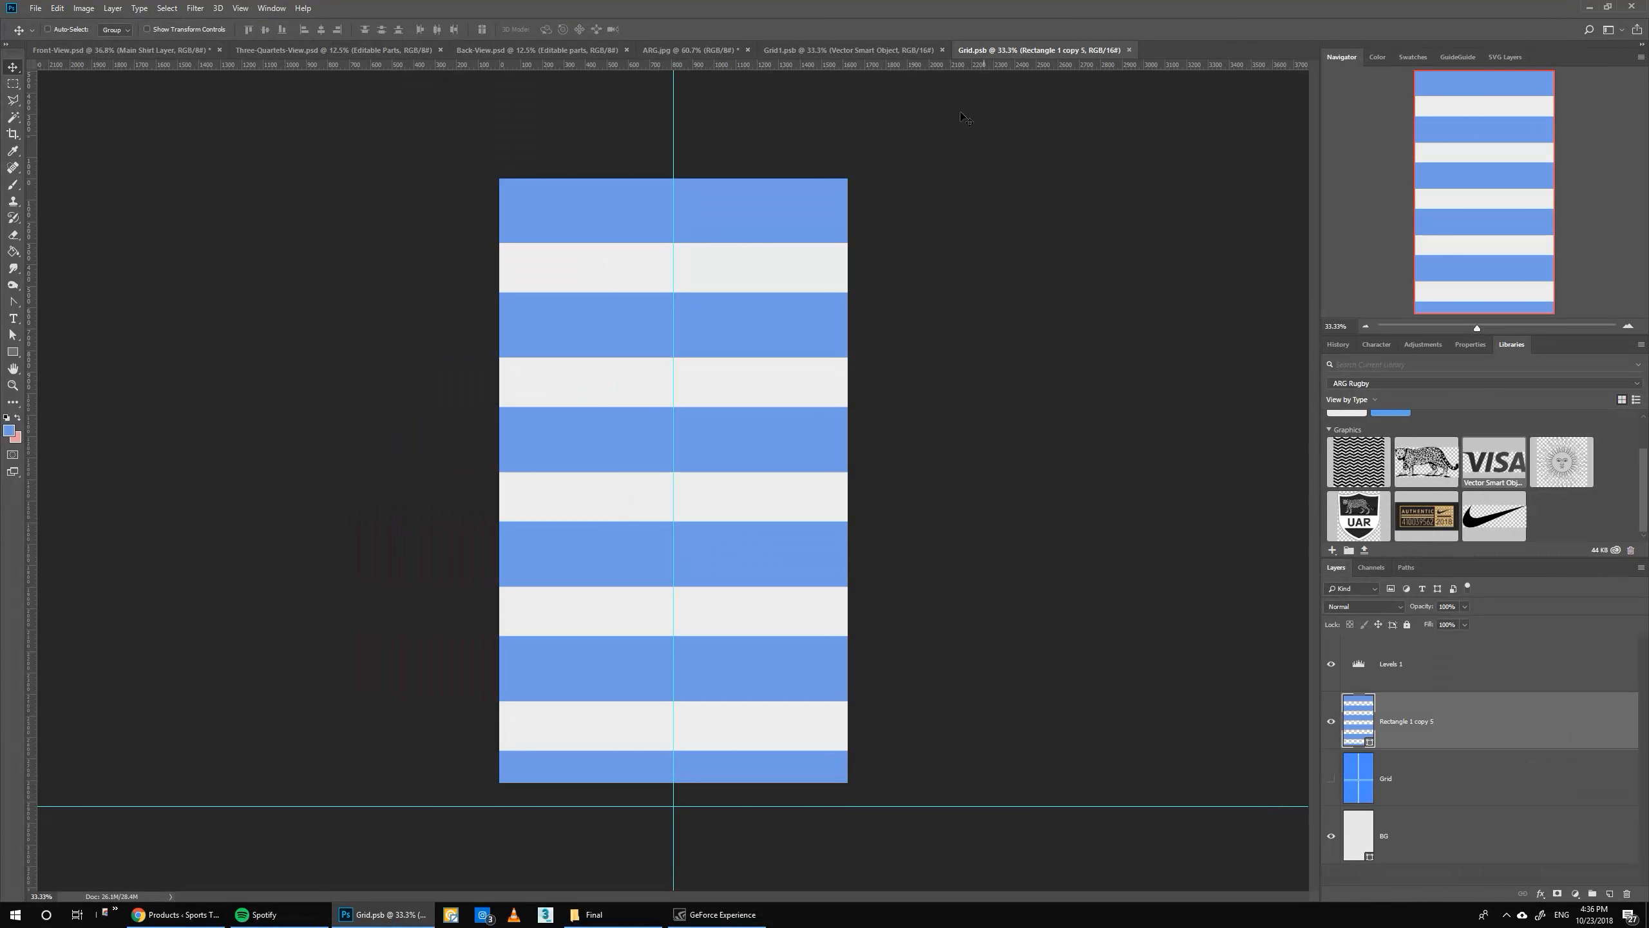
pyautogui.click(852, 49)
pyautogui.moveTo(968, 51); pyautogui.dragTo(119, 352)
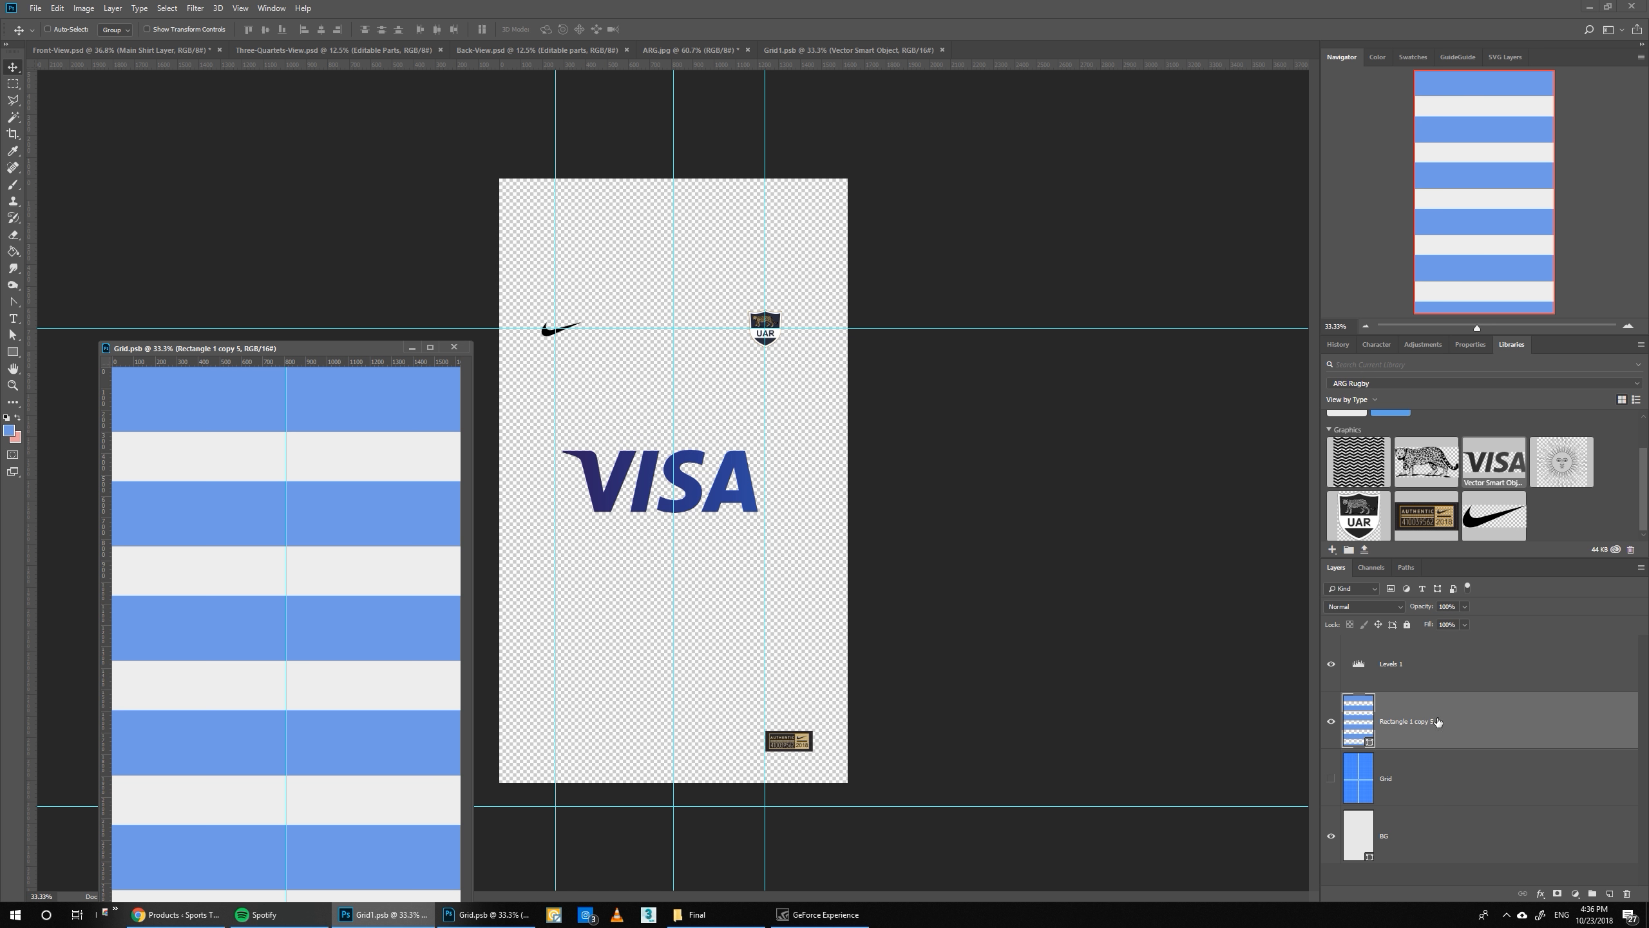
pyautogui.moveTo(1409, 712); pyautogui.dragTo(728, 449)
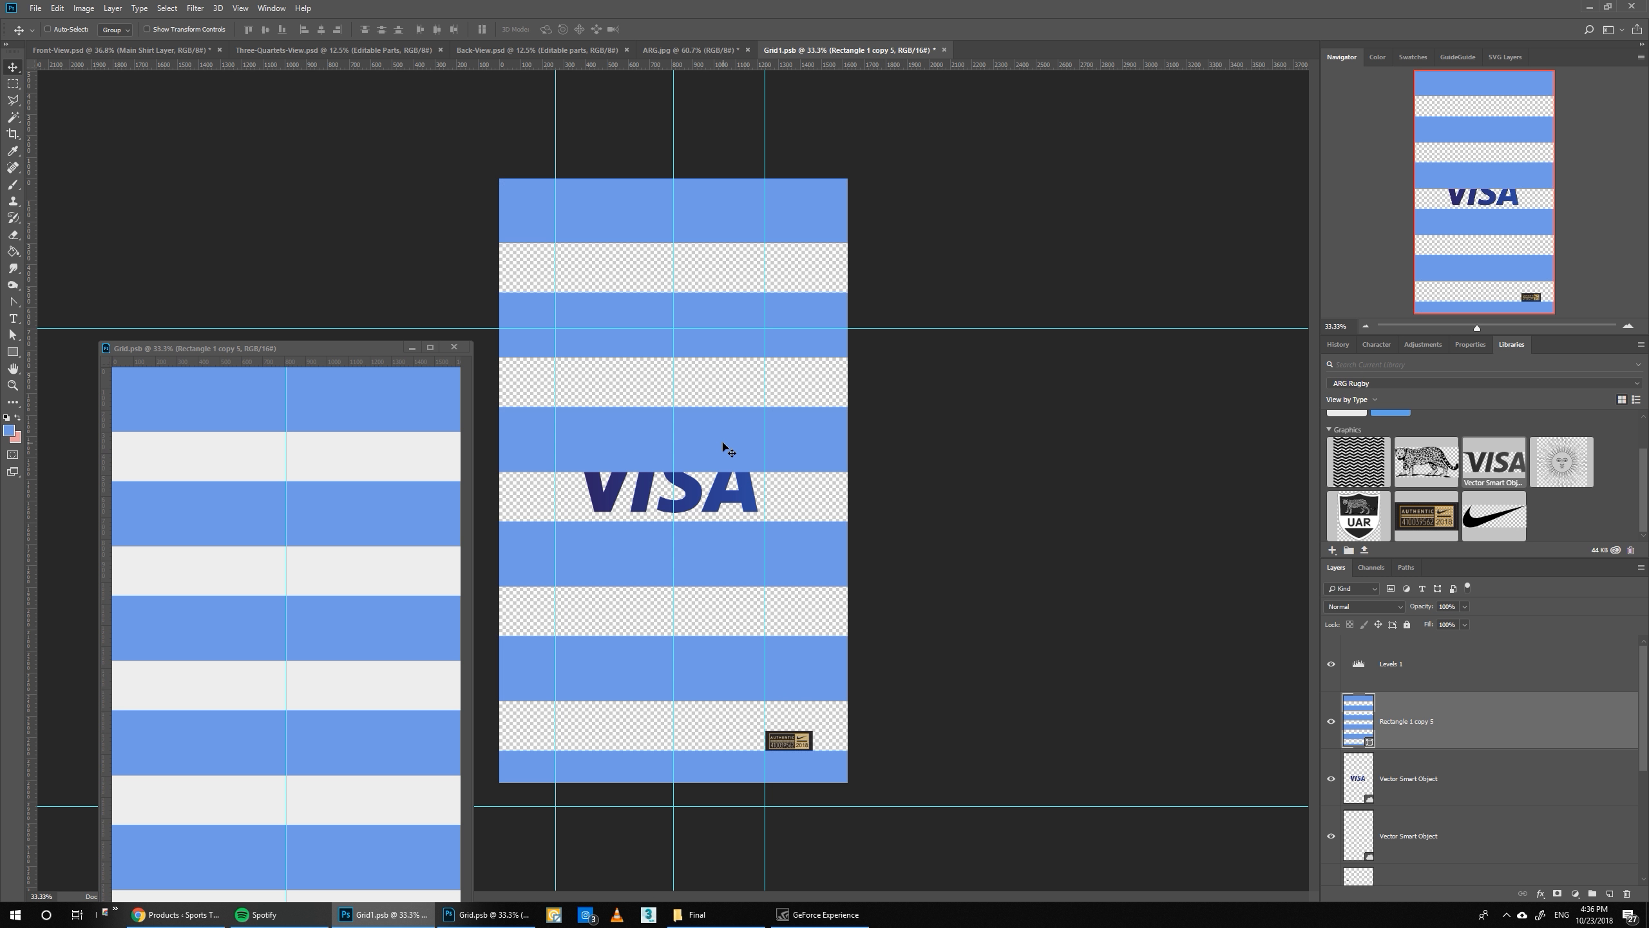
# - Bring the VISA logo layer above the stripes, move it up onto the middle blue stripe, and scale it to the stripe's height
pyautogui.keyDown('shift'); pyautogui.click(1442, 783); pyautogui.keyUp('shift')
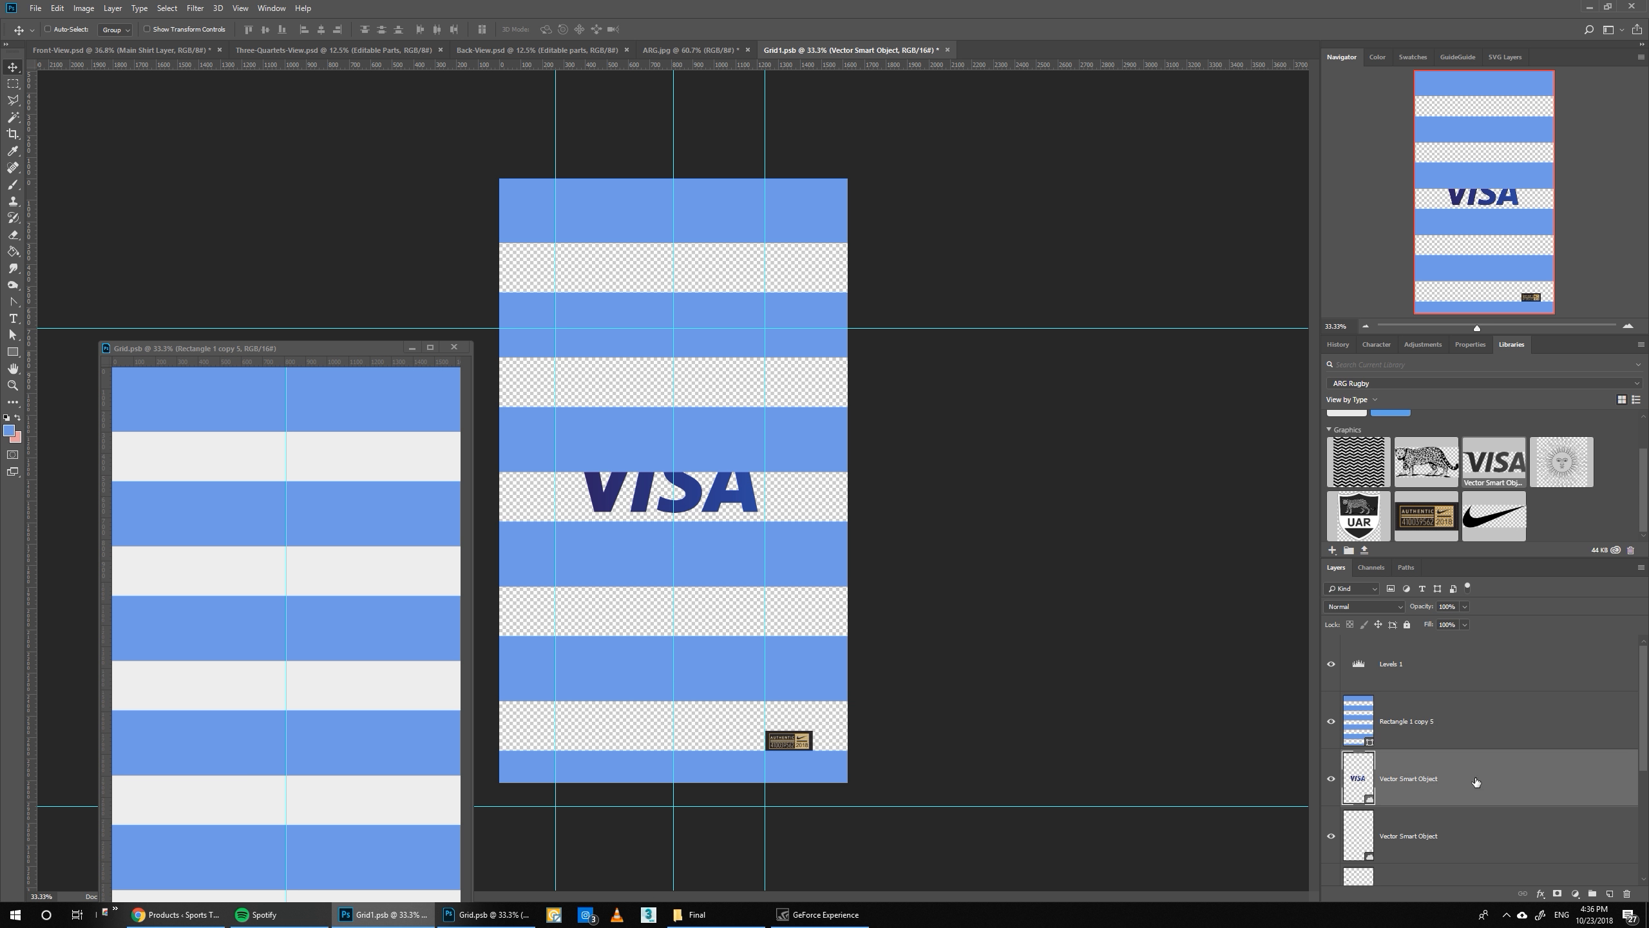
pyautogui.moveTo(1474, 782); pyautogui.dragTo(1455, 708)
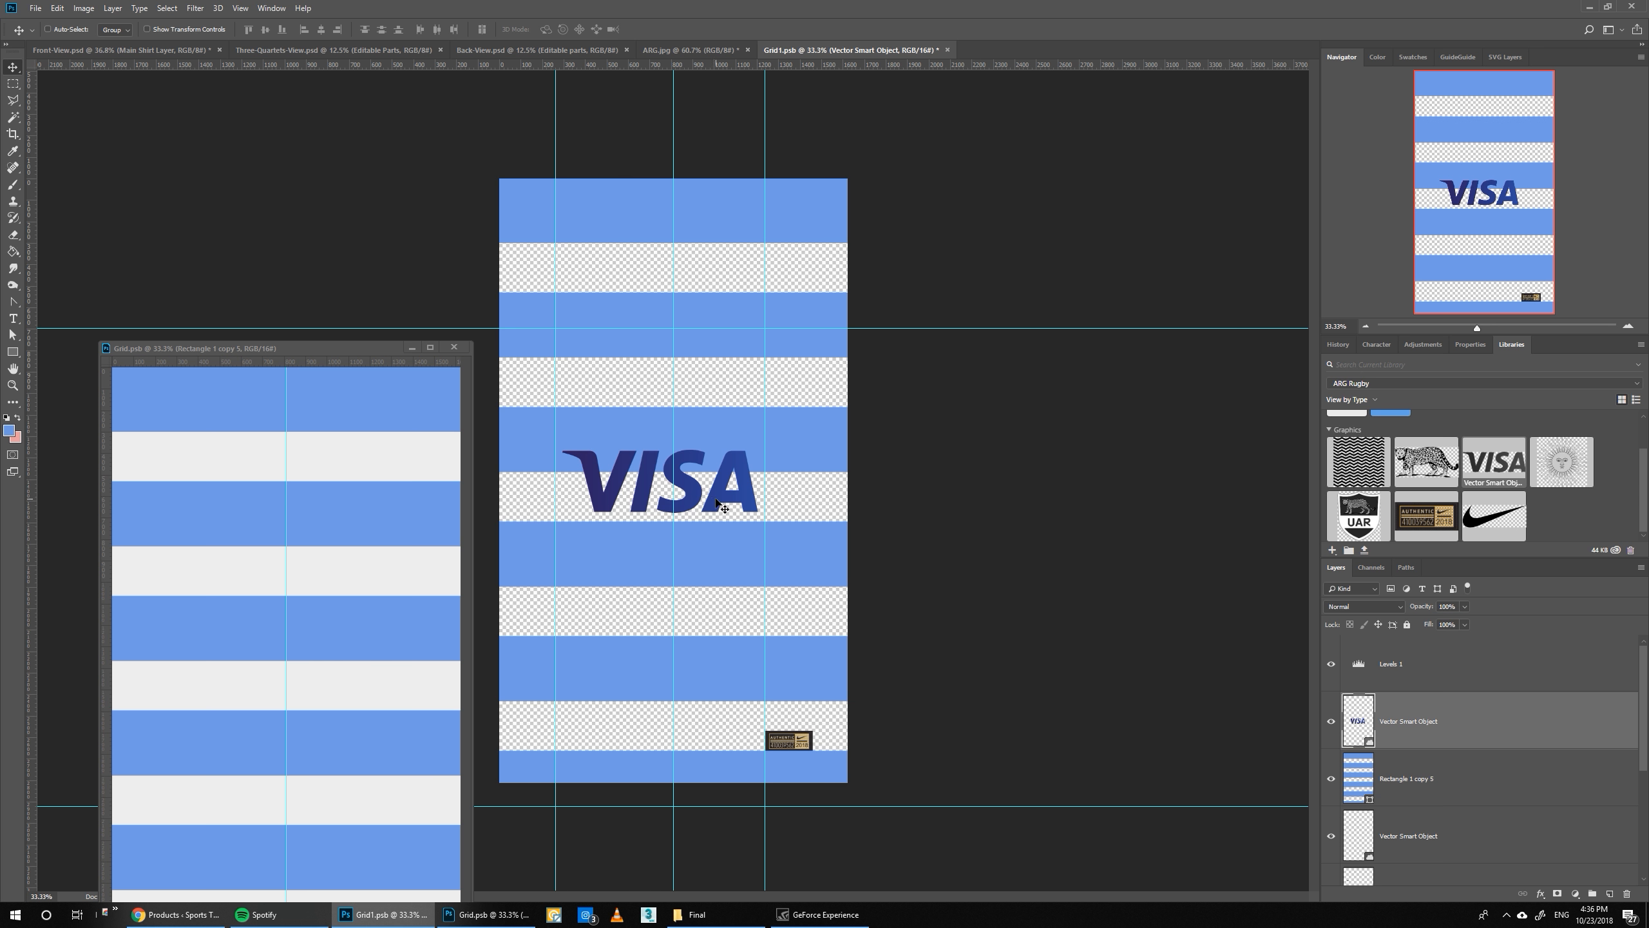
pyautogui.moveTo(714, 504); pyautogui.dragTo(714, 461)
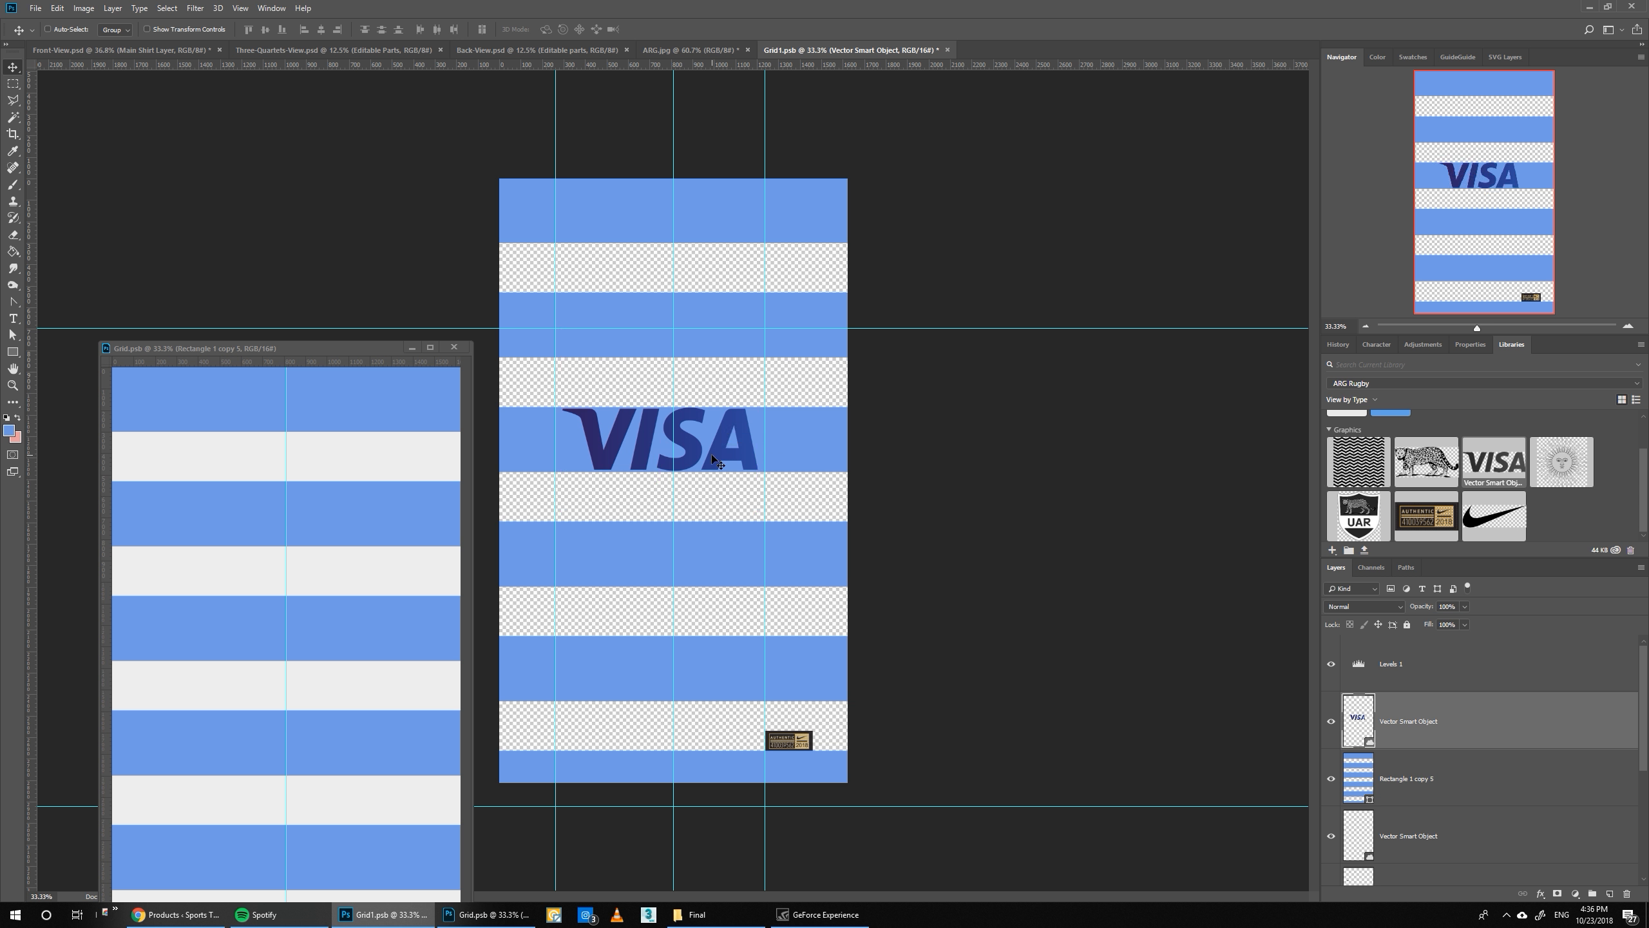
pyautogui.hotkey('ctrl', 't')
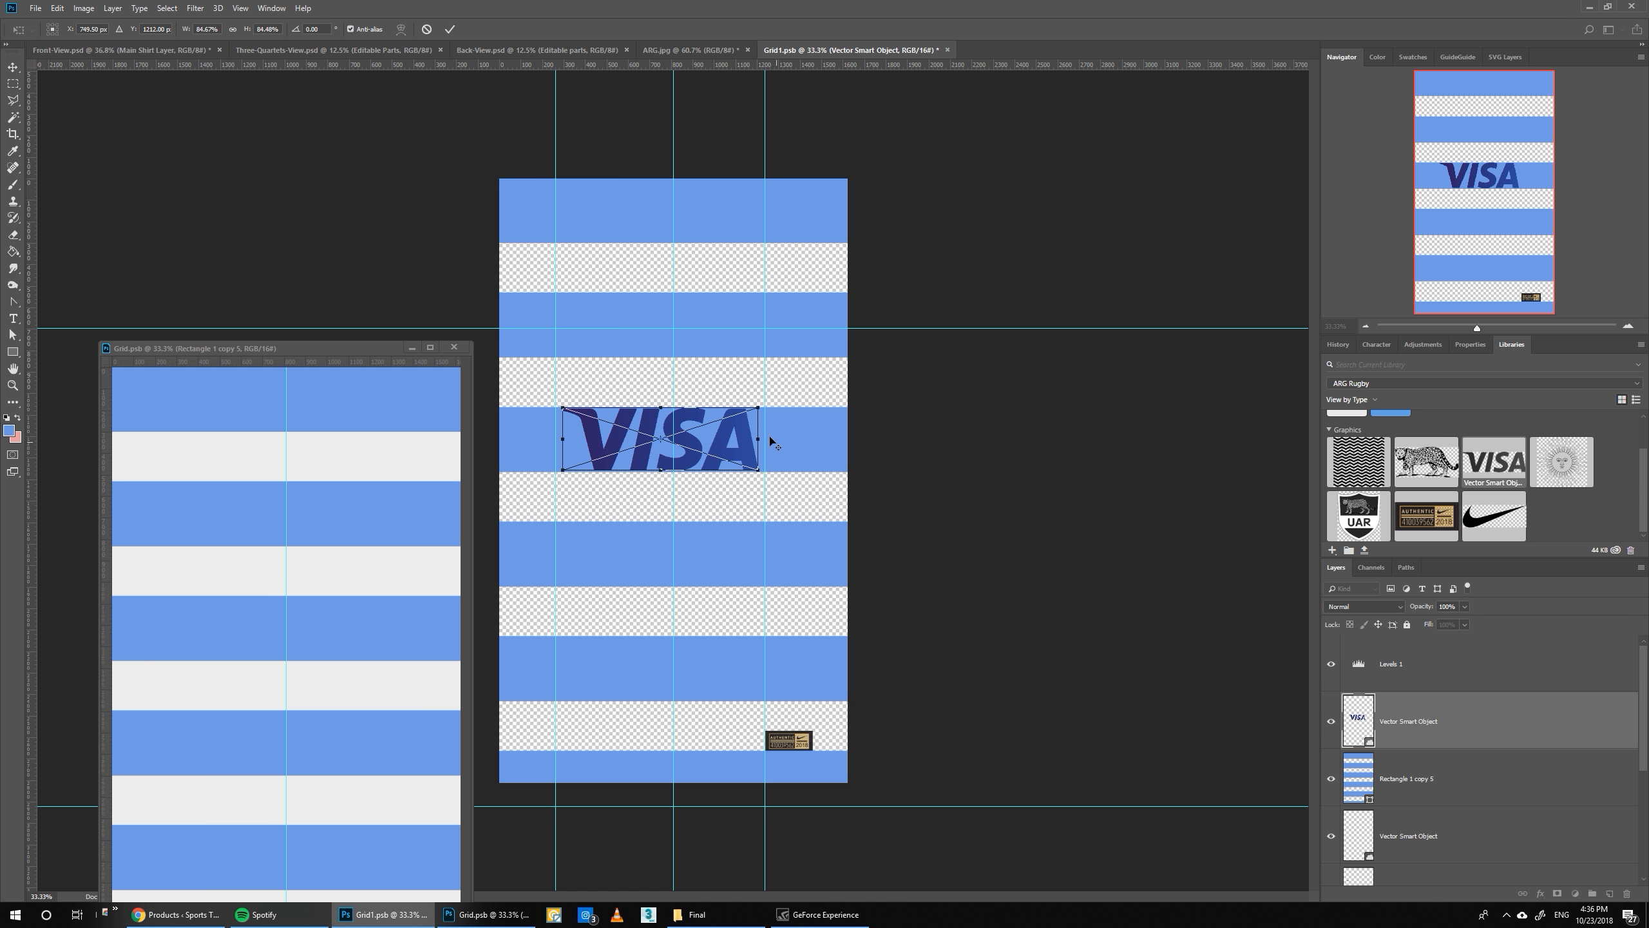
pyautogui.moveTo(756, 409); pyautogui.dragTo(759, 407)
pyautogui.press('Return')
# - Delete the reference stripes layer from Grid1.psb, save and close the file, and return to Front-View.psd
pyautogui.click(1324, 780)
pyautogui.press('Delete')
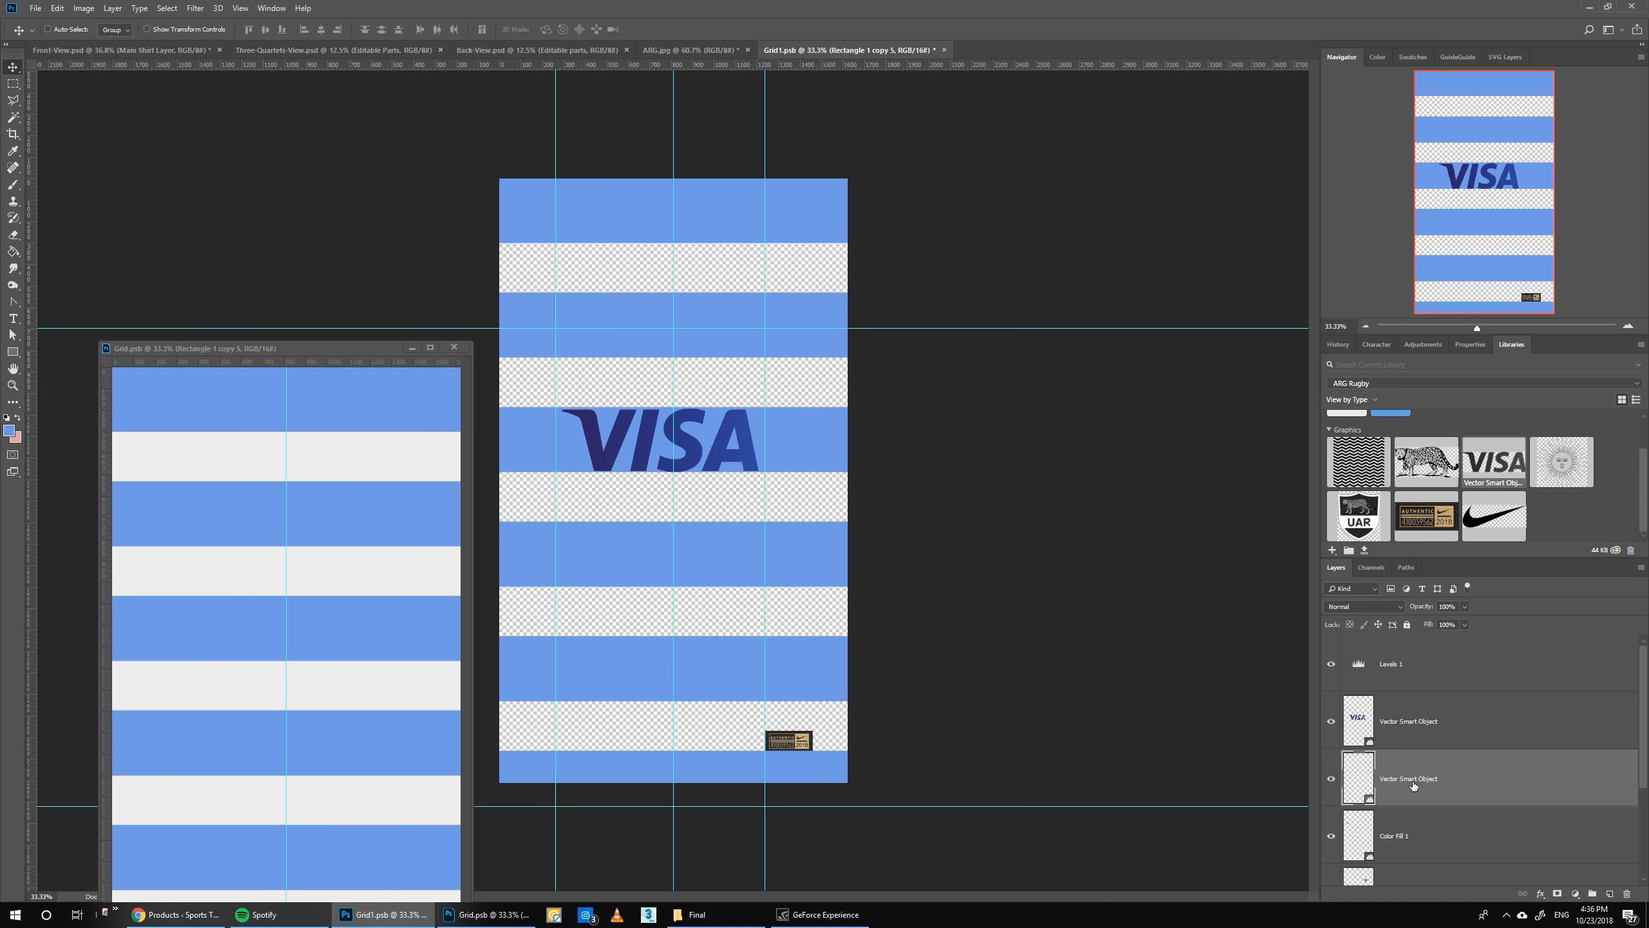
pyautogui.hotkey('ctrl', 'w')
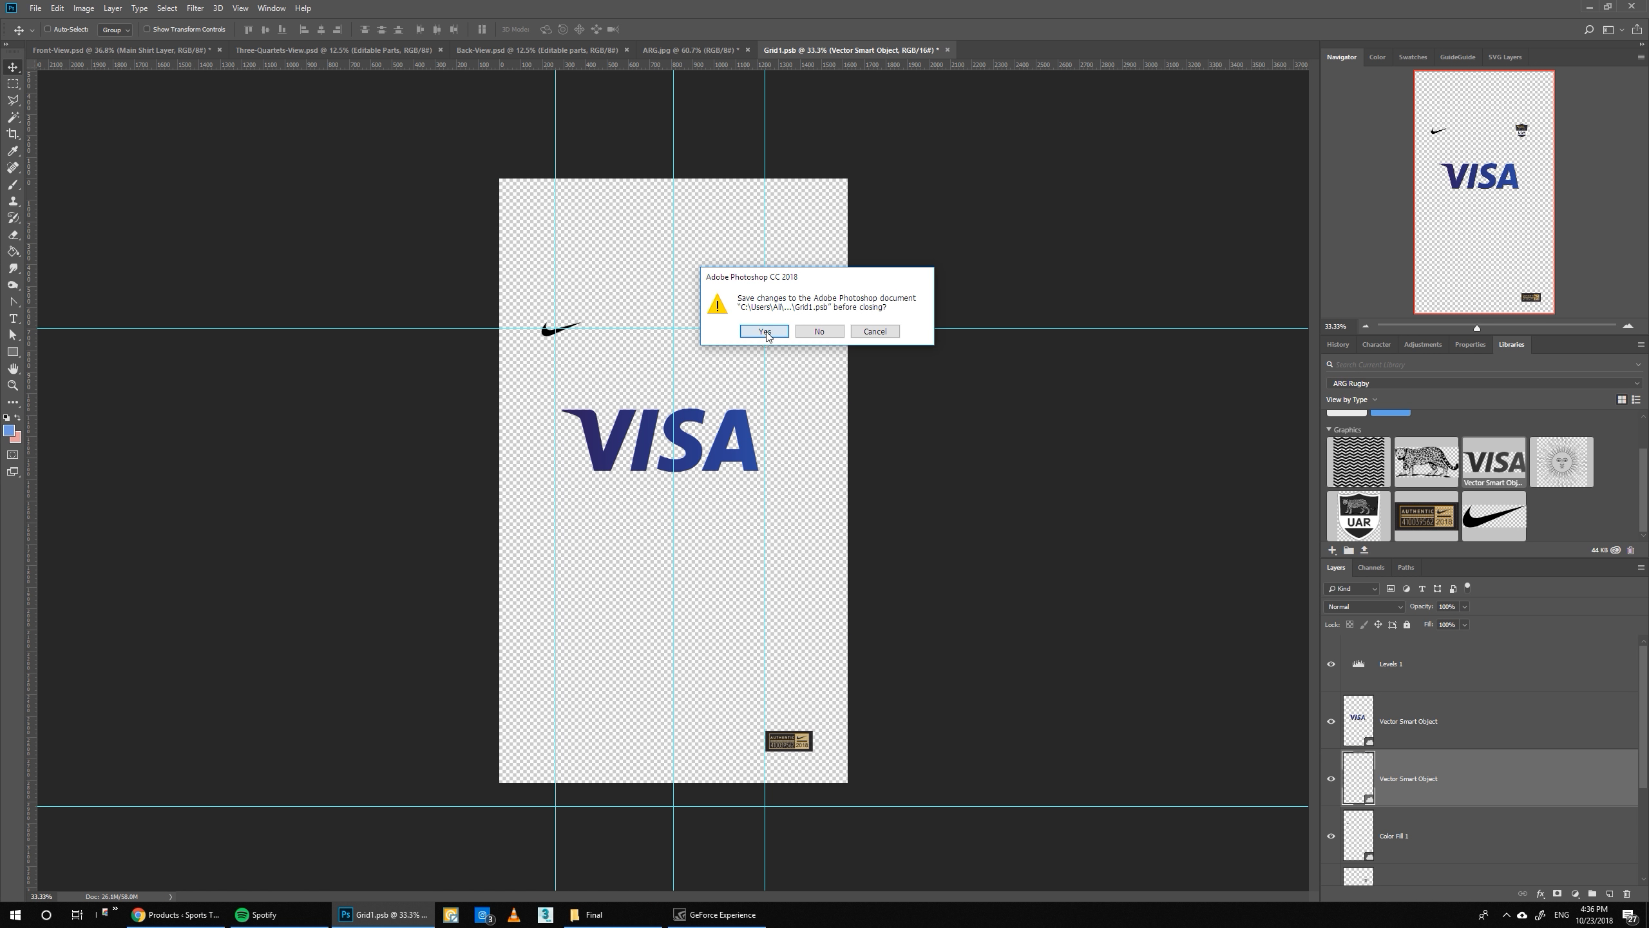
pyautogui.click(764, 335)
pyautogui.click(79, 53)
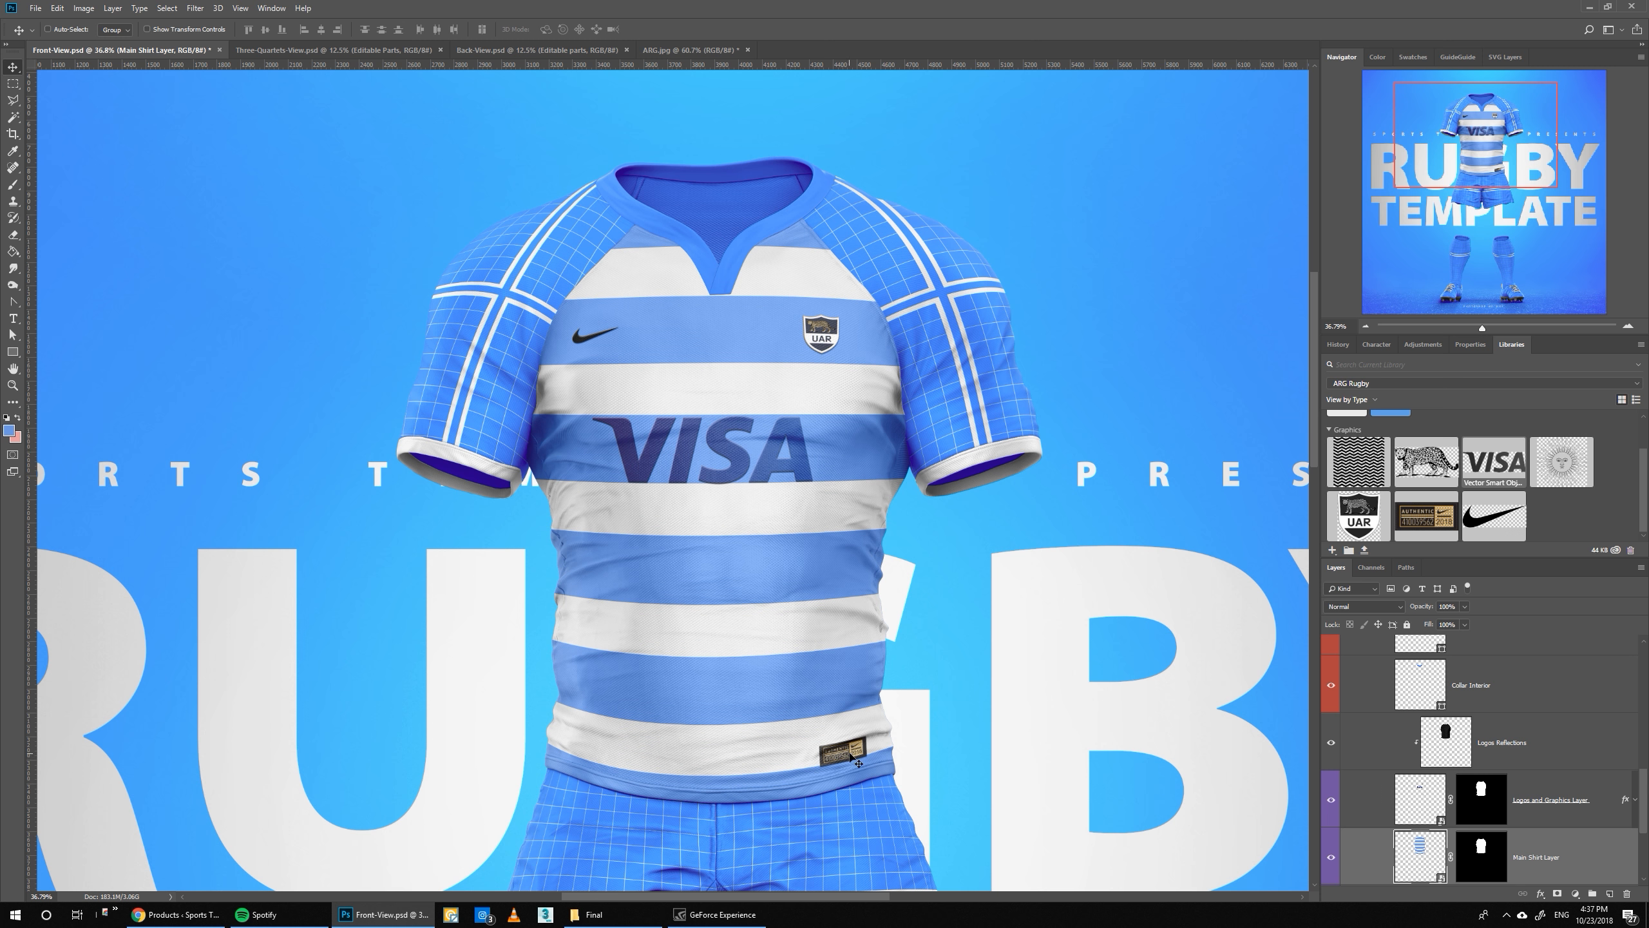
# - Reopen the Logos and Graphics Layer artwork, nudge the authenticity tag near the hem upward, save it, and return to Front-View.psd
pyautogui.click(1413, 808)
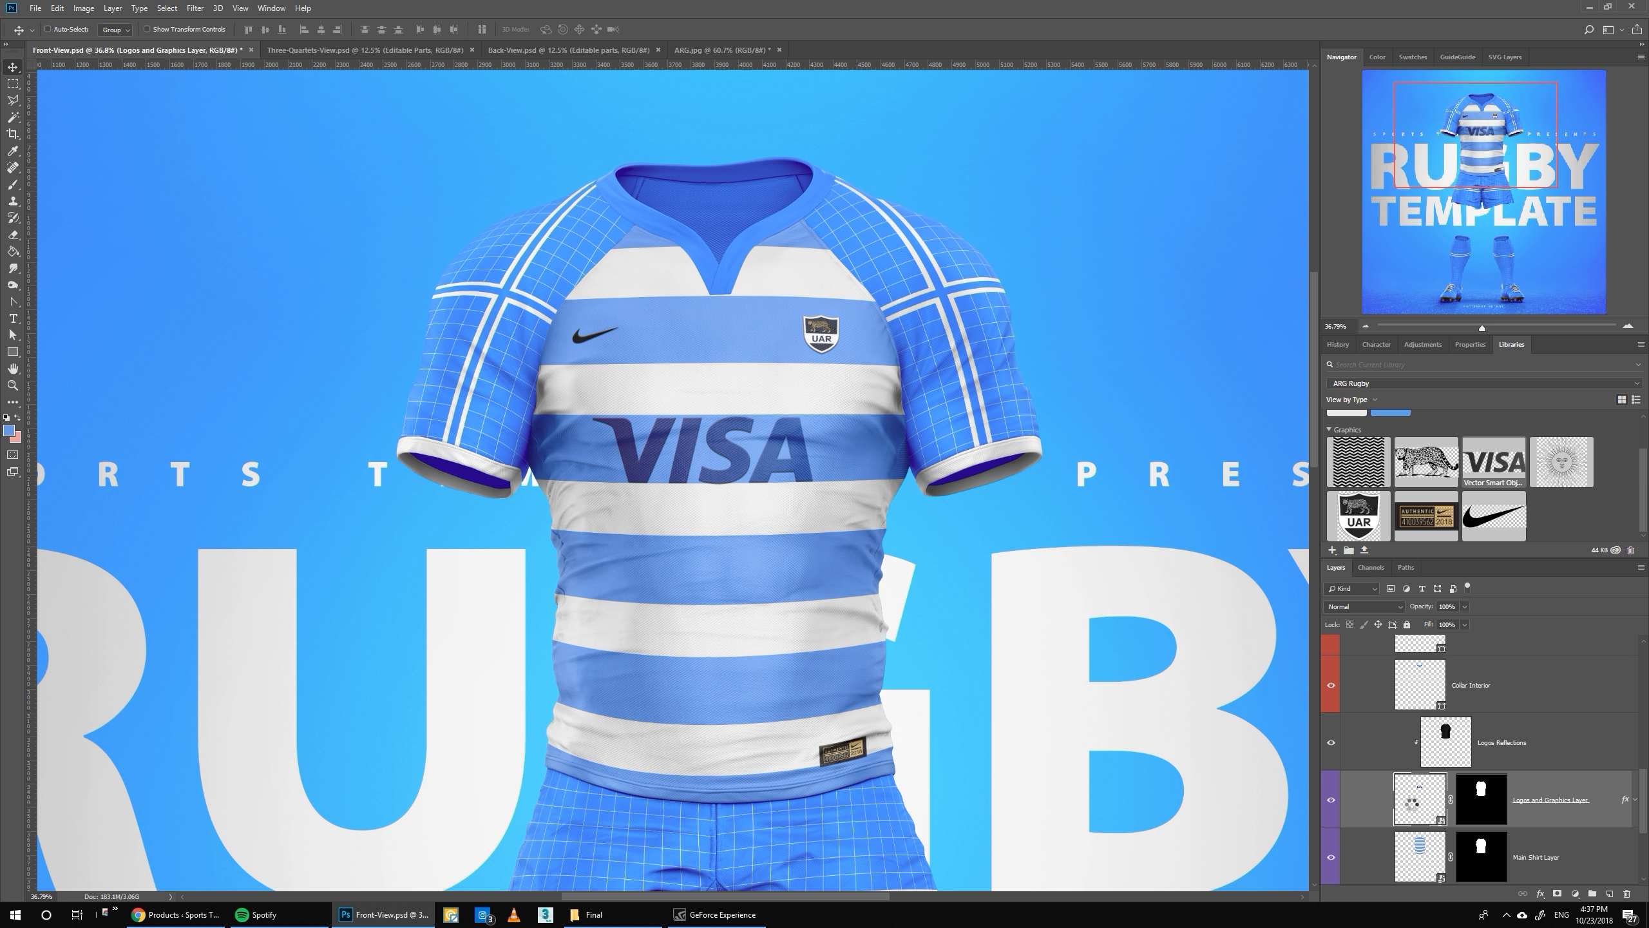
pyautogui.doubleClick(1413, 808)
pyautogui.hotkey('shift', 'Up')
pyautogui.hotkey('shift', 'Up')
pyautogui.hotkey('shift', 'Up')
pyautogui.hotkey('shift', 'Up')
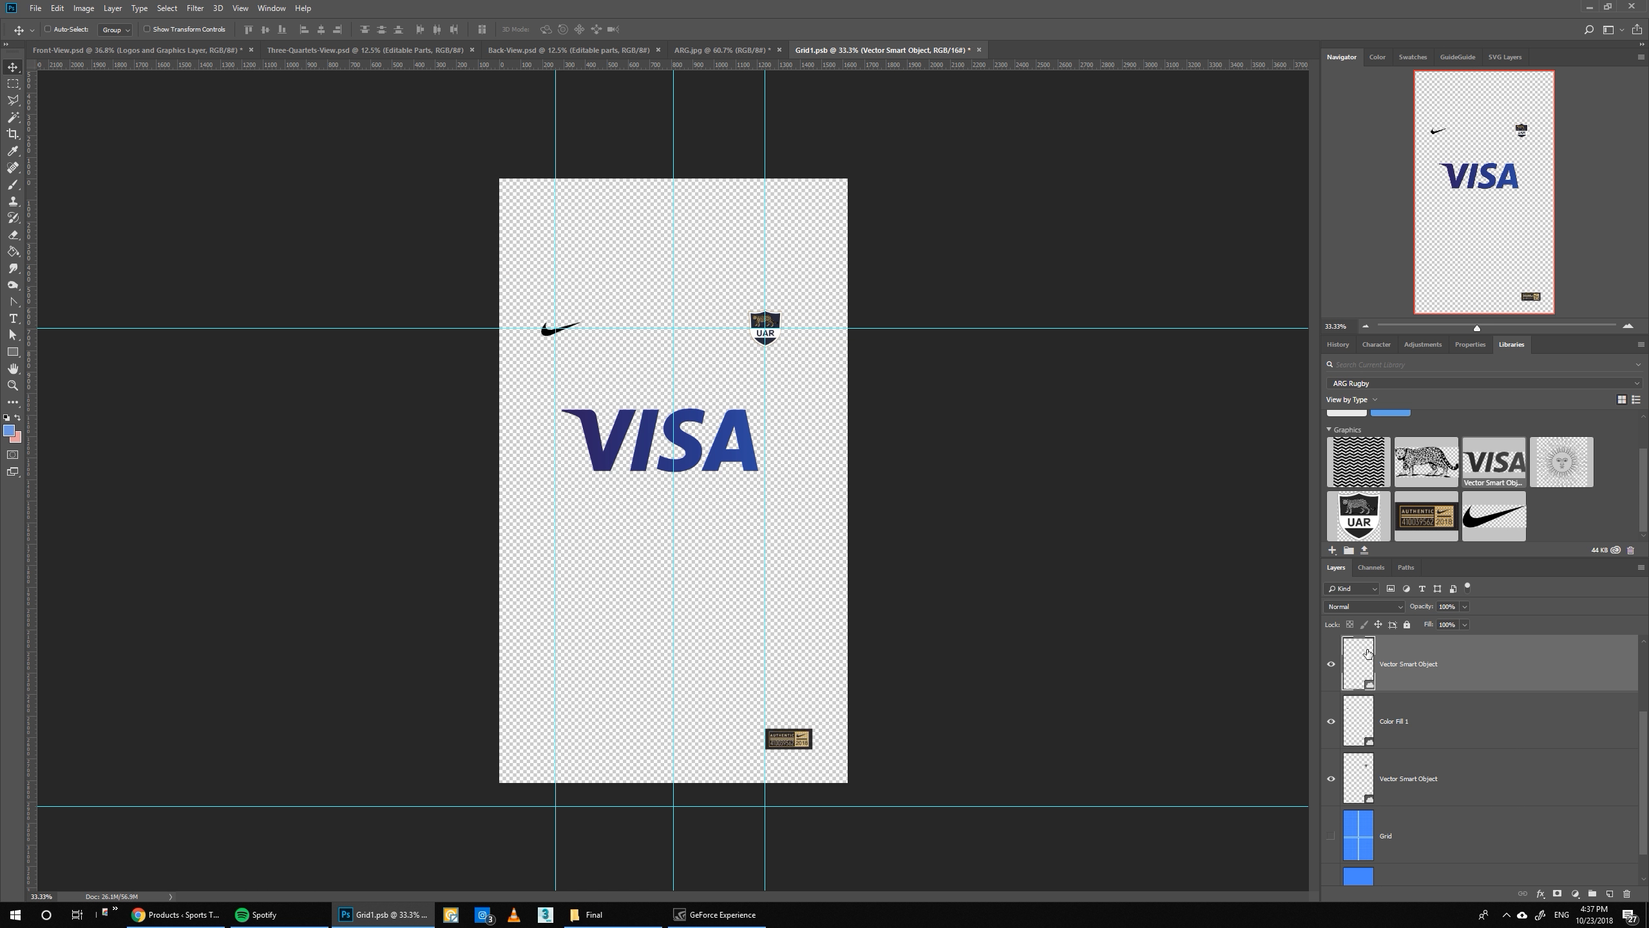
pyautogui.hotkey('ctrl', 's')
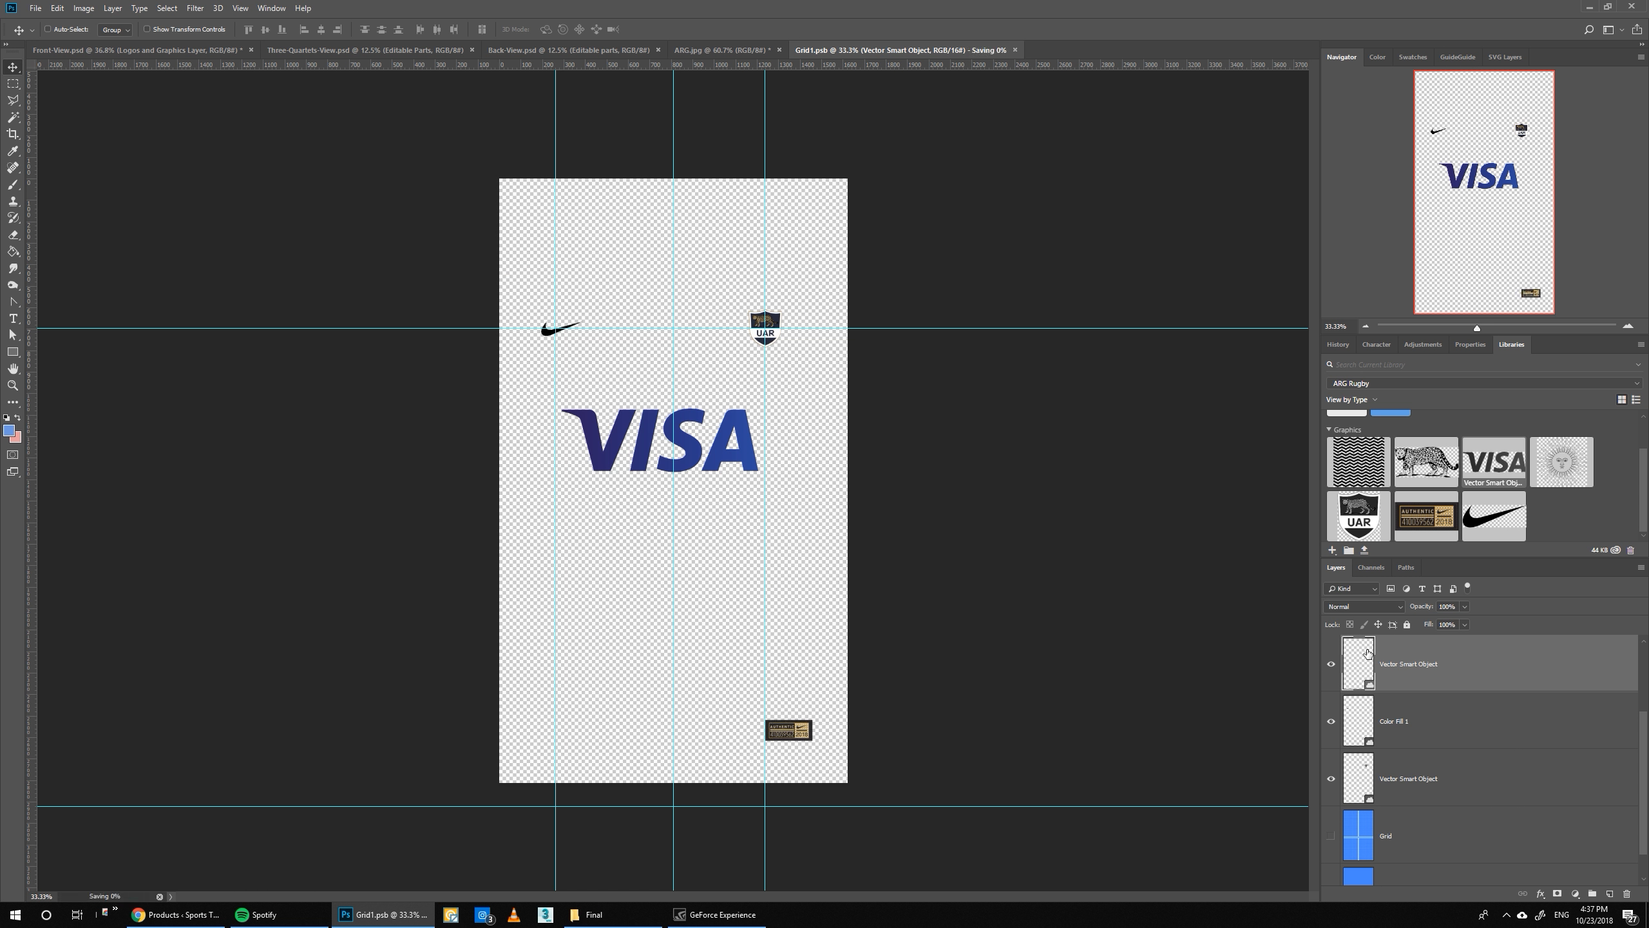
pyautogui.click(131, 51)
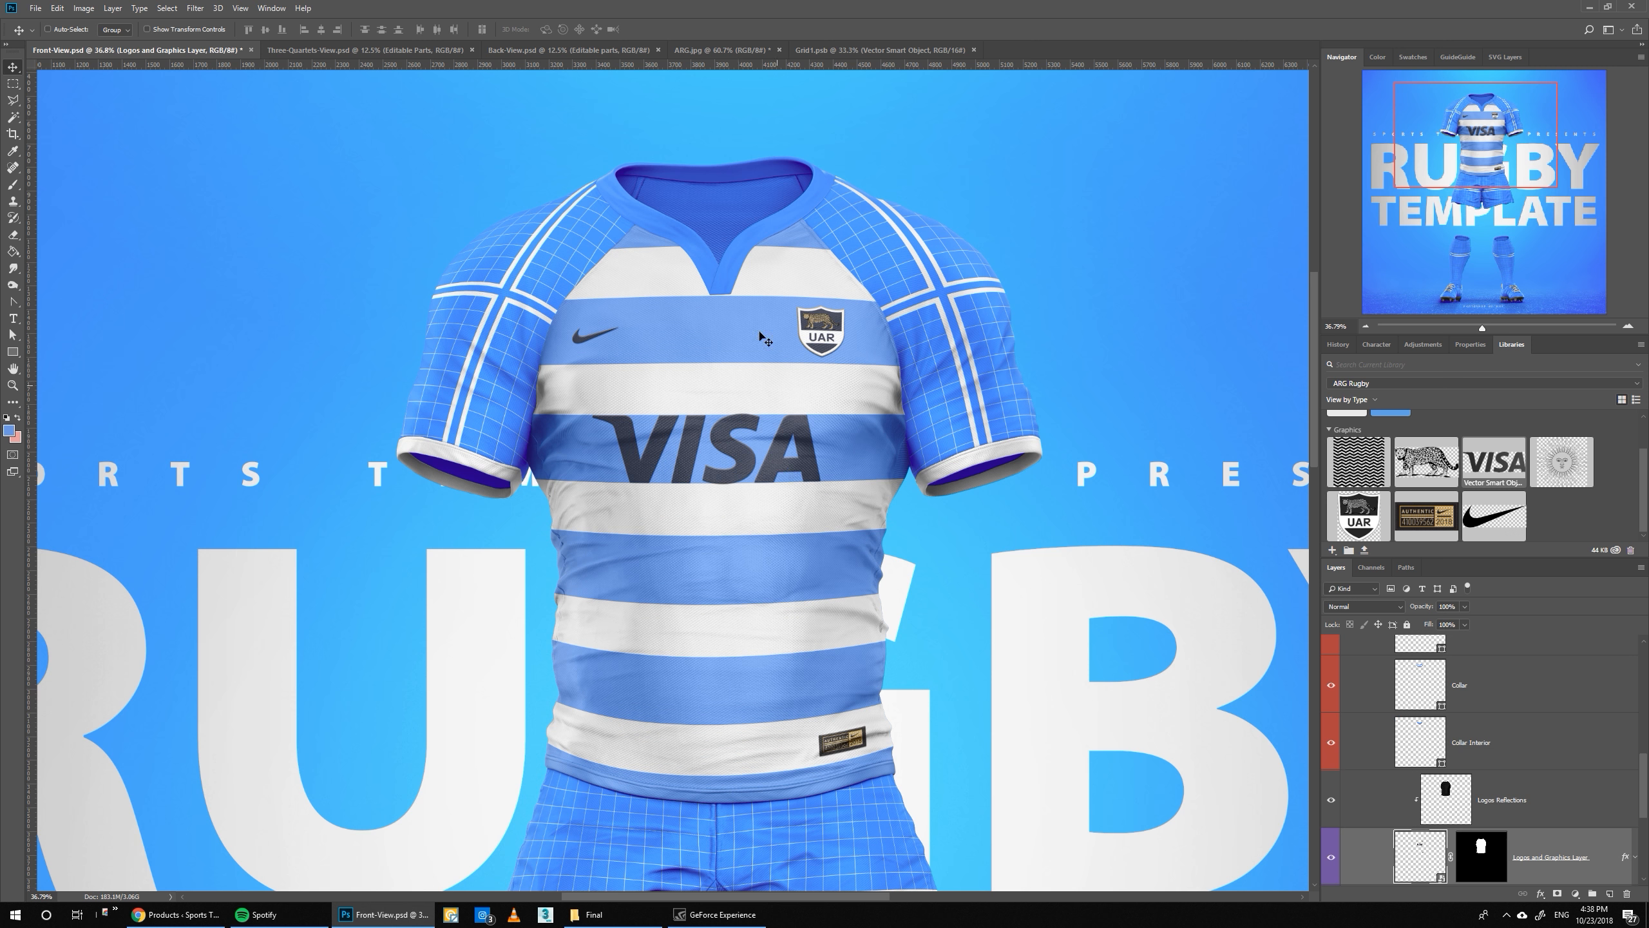
# - Recolor the Interior and Collar layers of the Collar1 group with the library's off-white swatch #EAEAEA
pyautogui.scroll(8, 1429, 727)
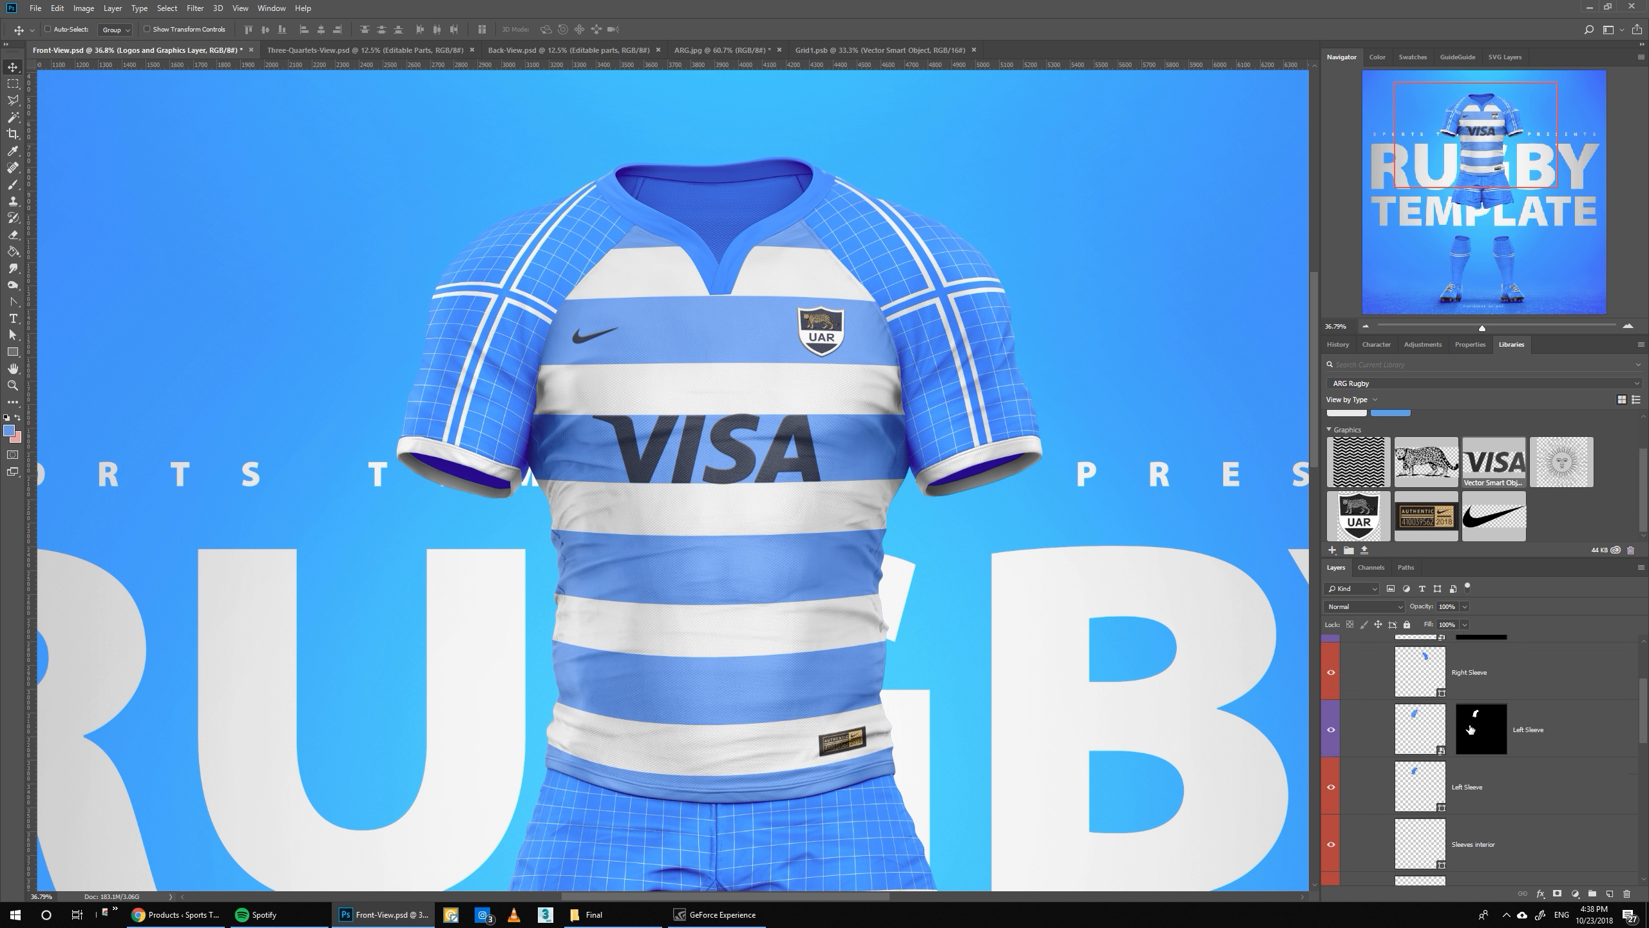
pyautogui.click(1346, 677)
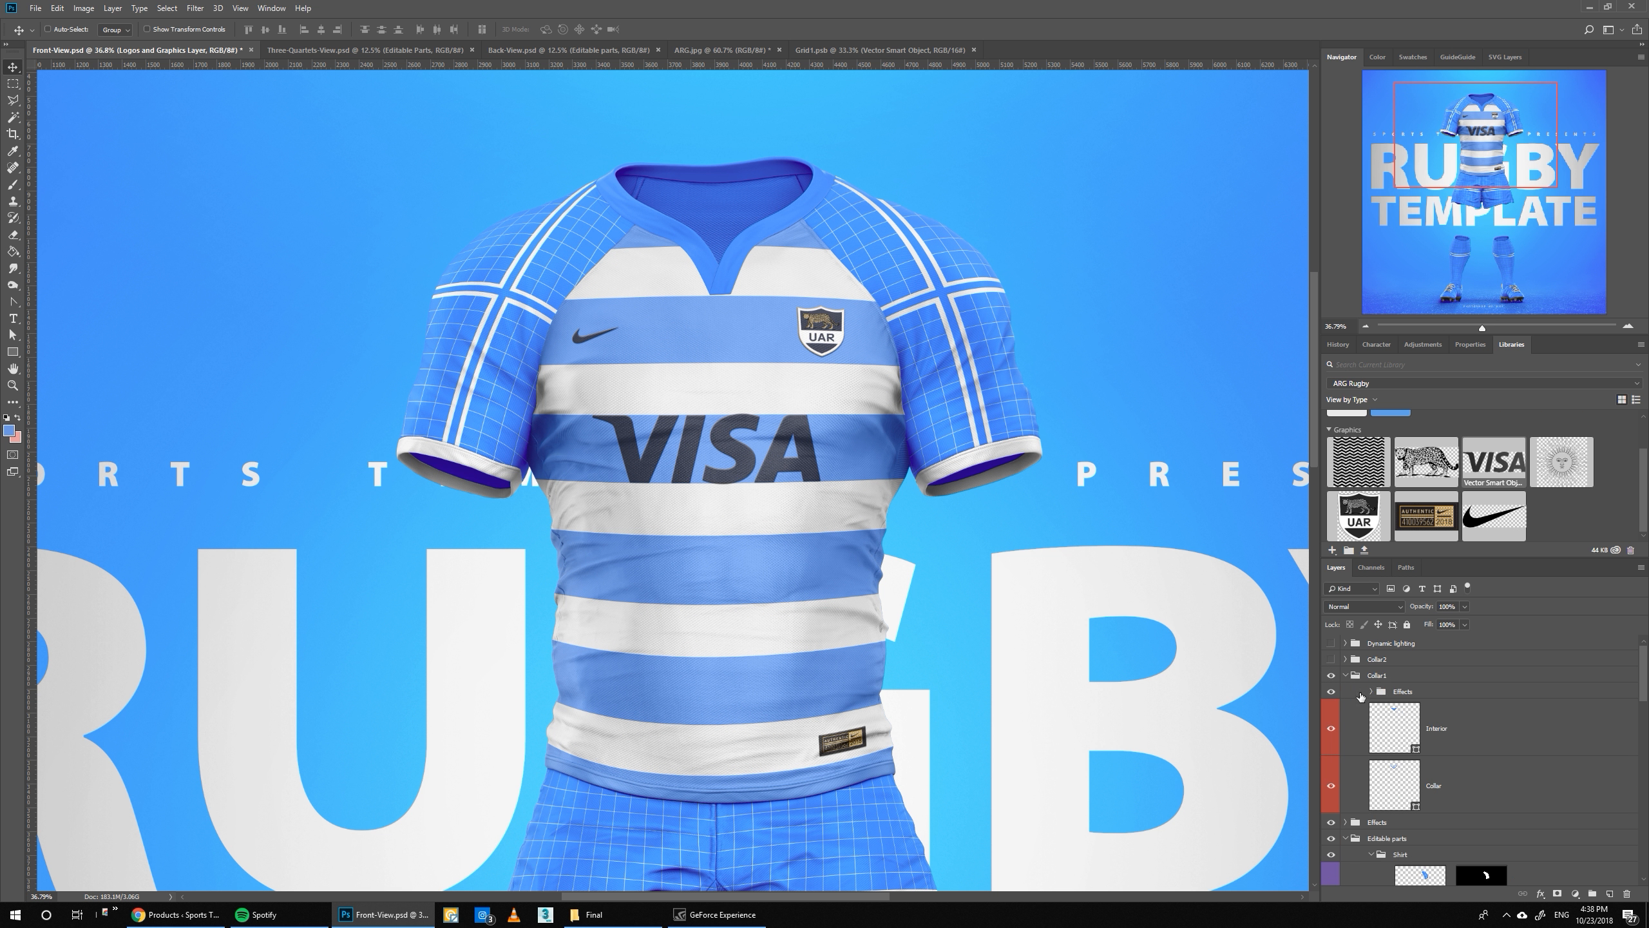
pyautogui.click(1400, 730)
pyautogui.scroll(2, 1356, 507)
pyautogui.click(1346, 442)
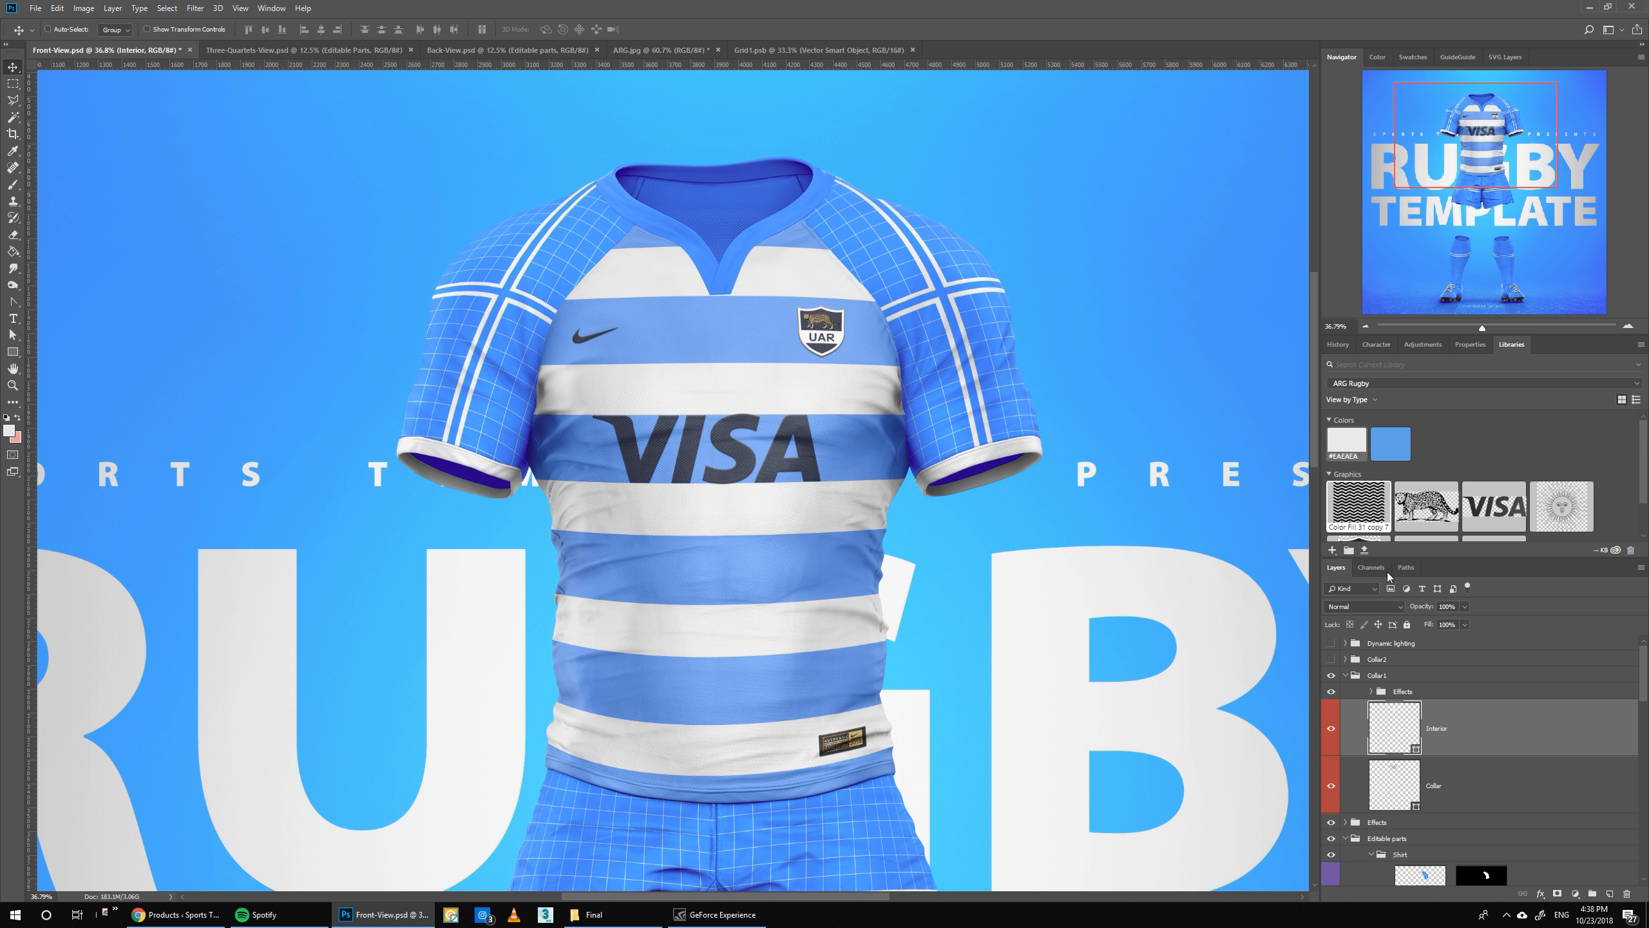
pyautogui.click(1399, 796)
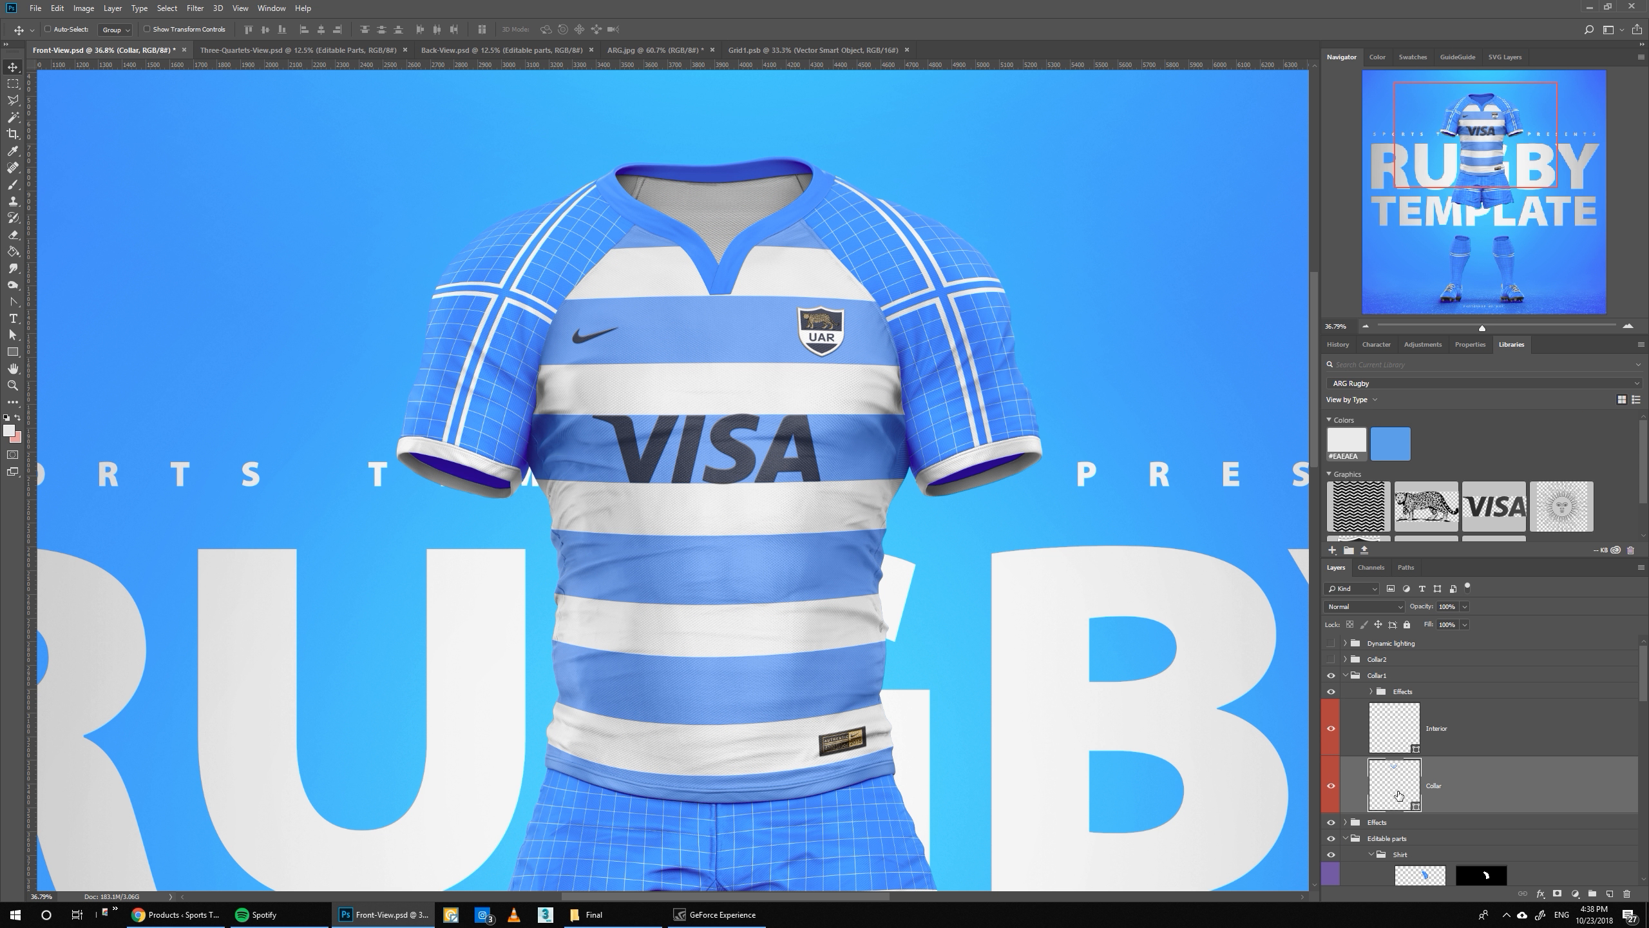
pyautogui.click(1344, 449)
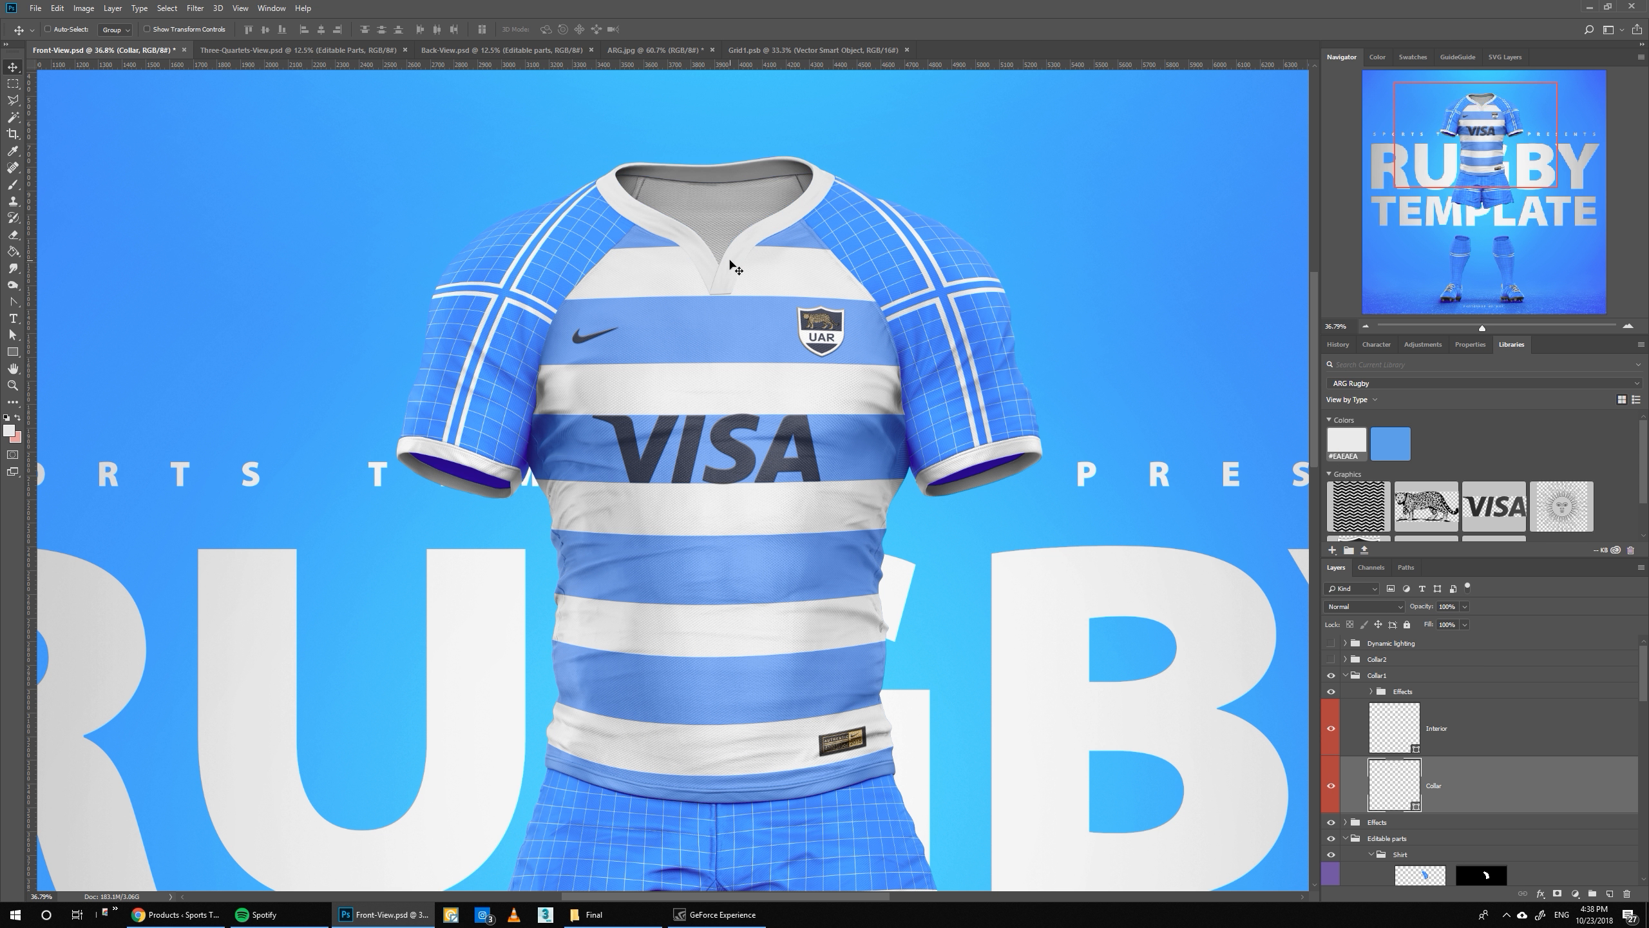
# - Hide the masked grid pattern layers of the right and left sleeves
pyautogui.scroll(-3, 1403, 760)
pyautogui.click(1473, 753)
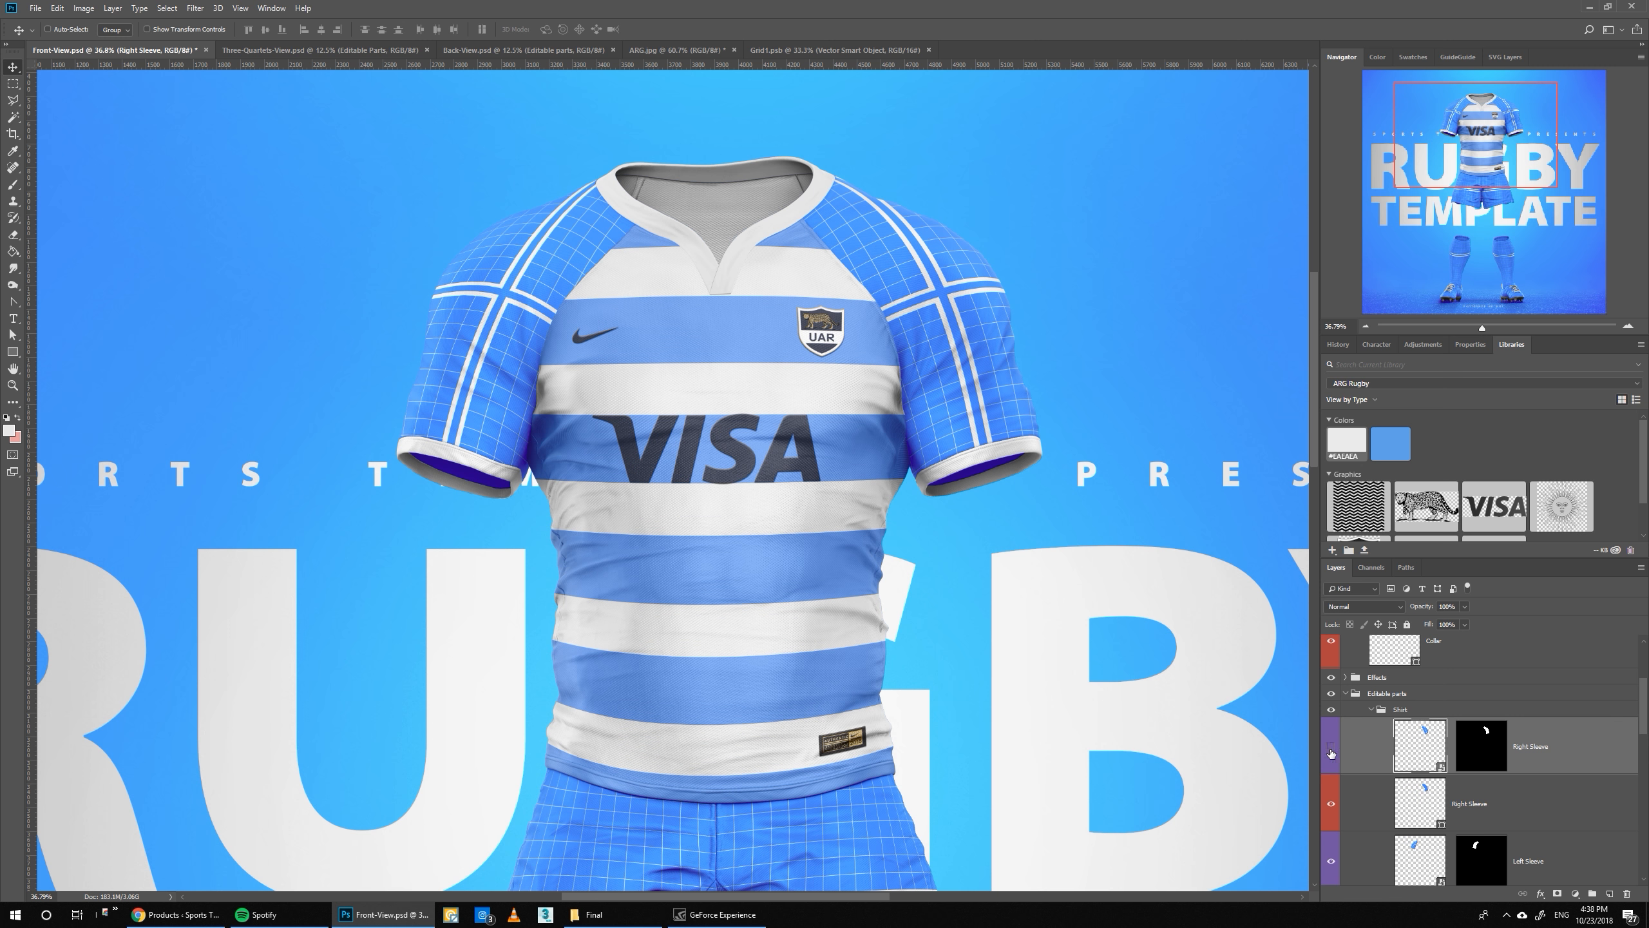
pyautogui.scroll(-2, 1338, 825)
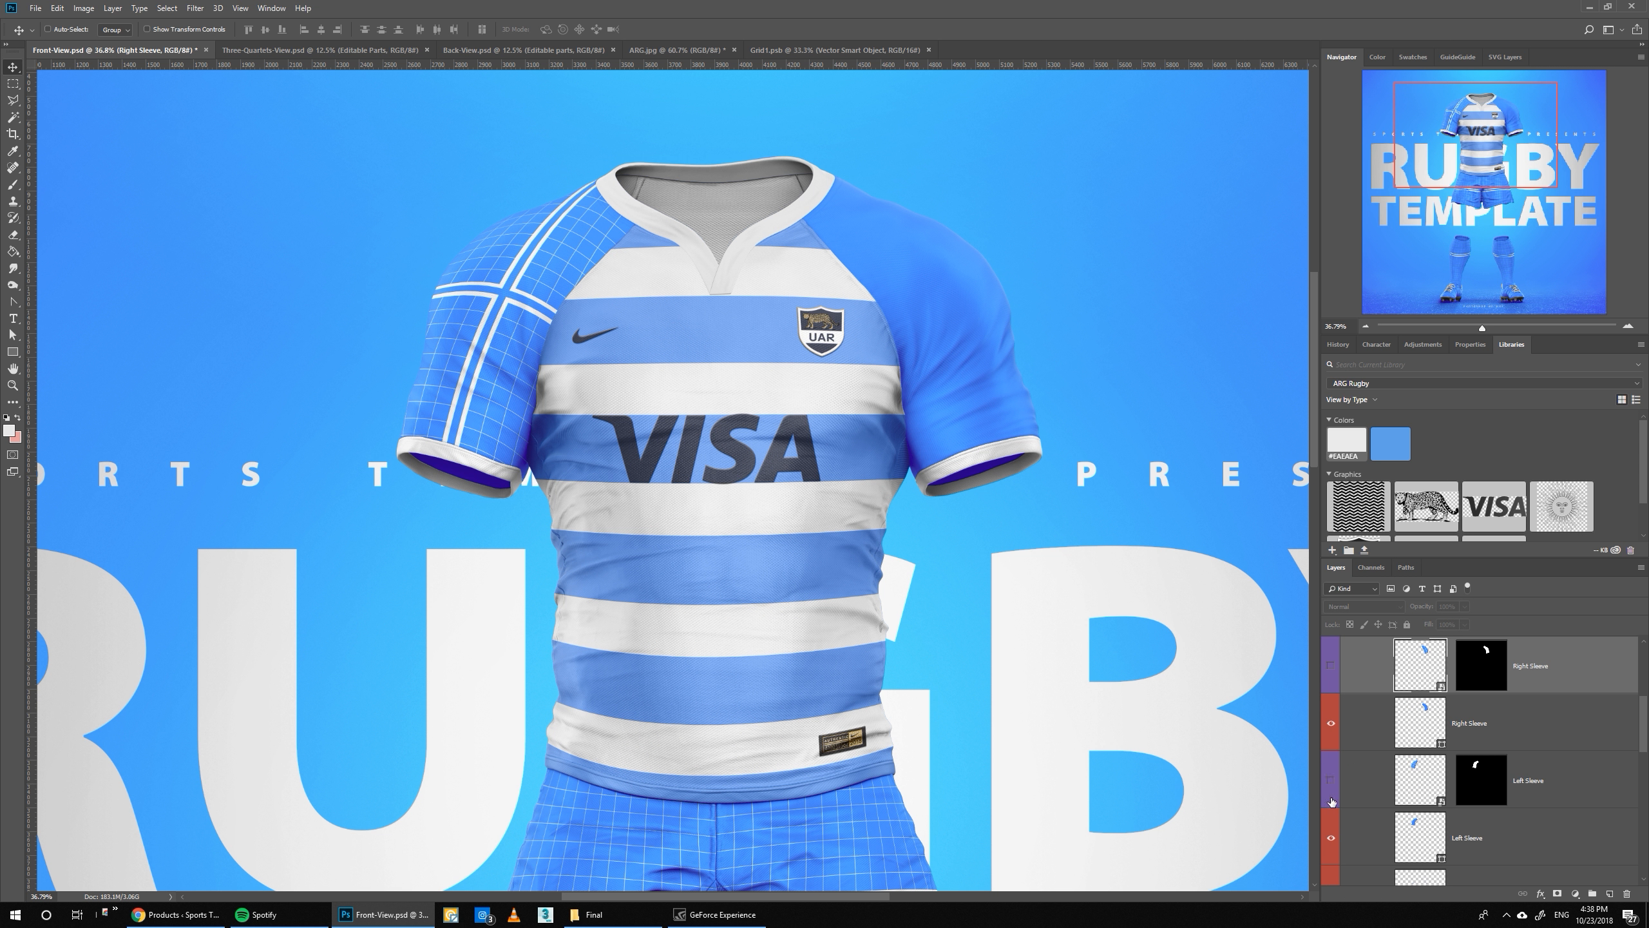
# - Recolor the right sleeve, left sleeve and sleeve interior layers with the library's light blue swatch
pyautogui.click(1400, 743)
pyautogui.click(1393, 445)
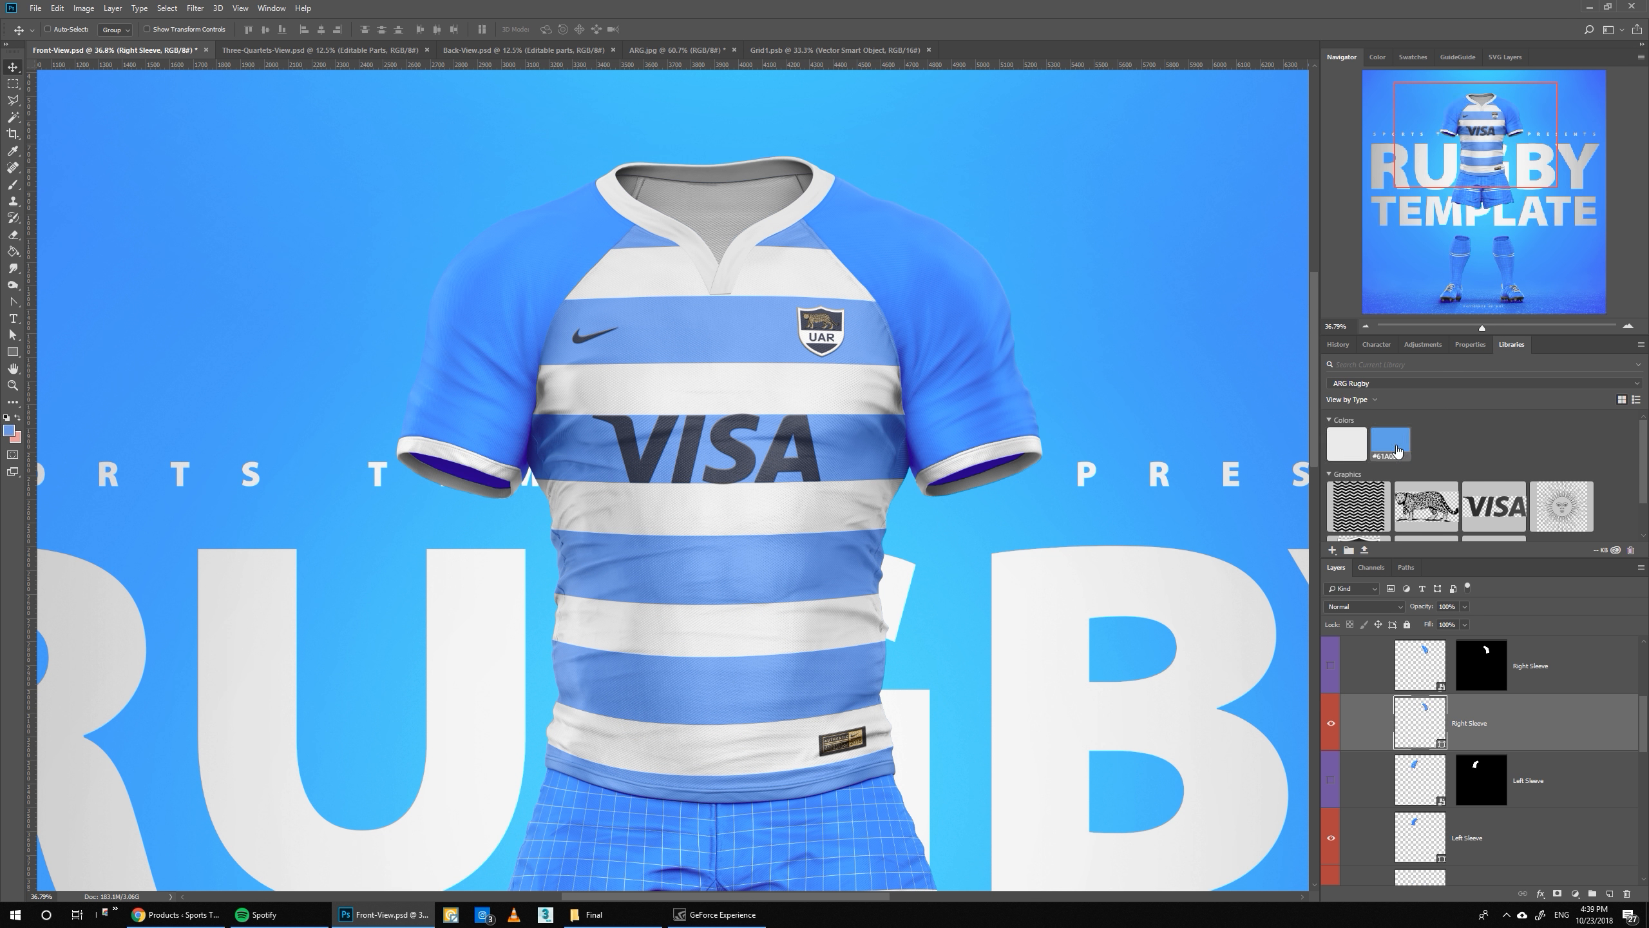
pyautogui.click(1442, 839)
pyautogui.click(1394, 441)
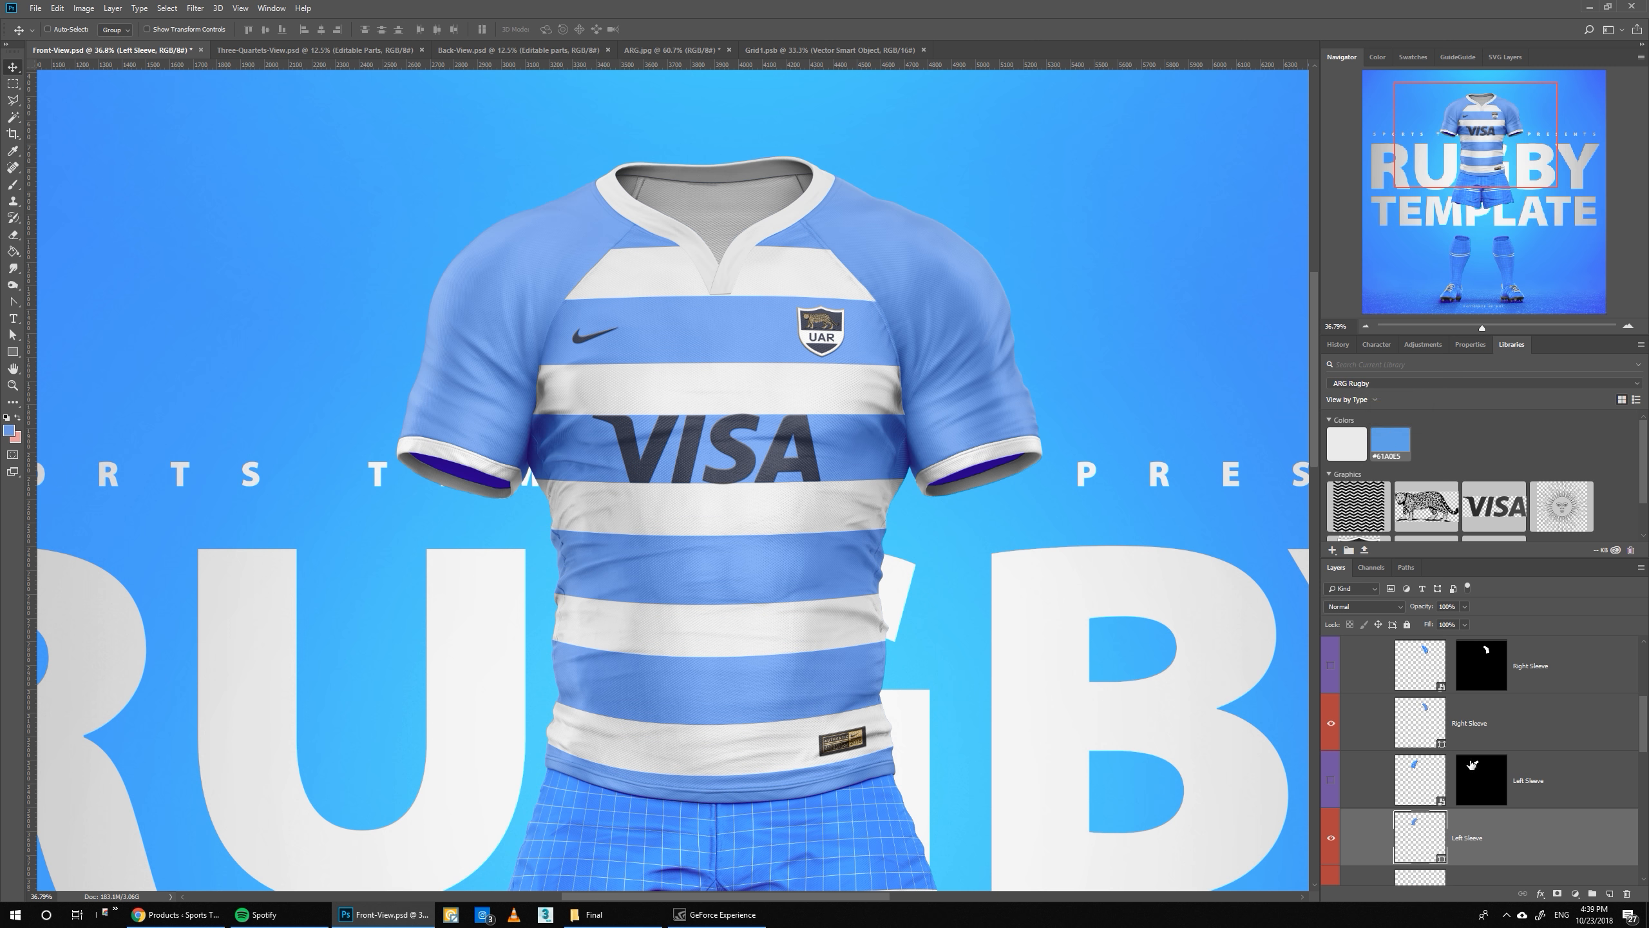
pyautogui.scroll(-2, 1462, 816)
pyautogui.click(1462, 816)
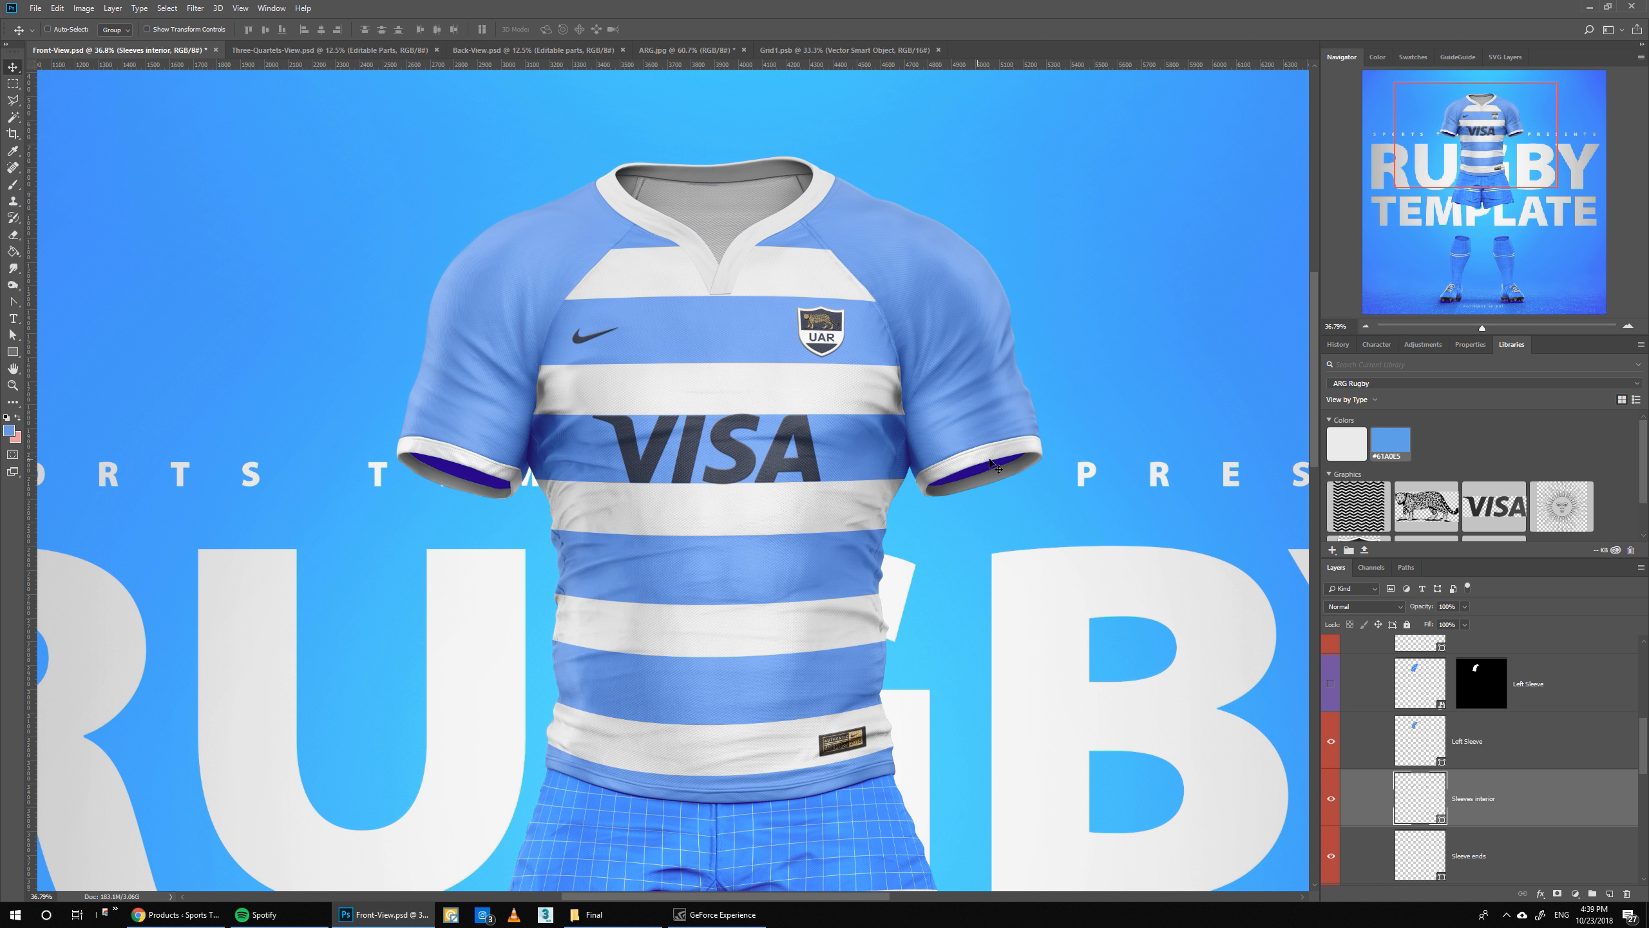
pyautogui.scroll(1, 1412, 692)
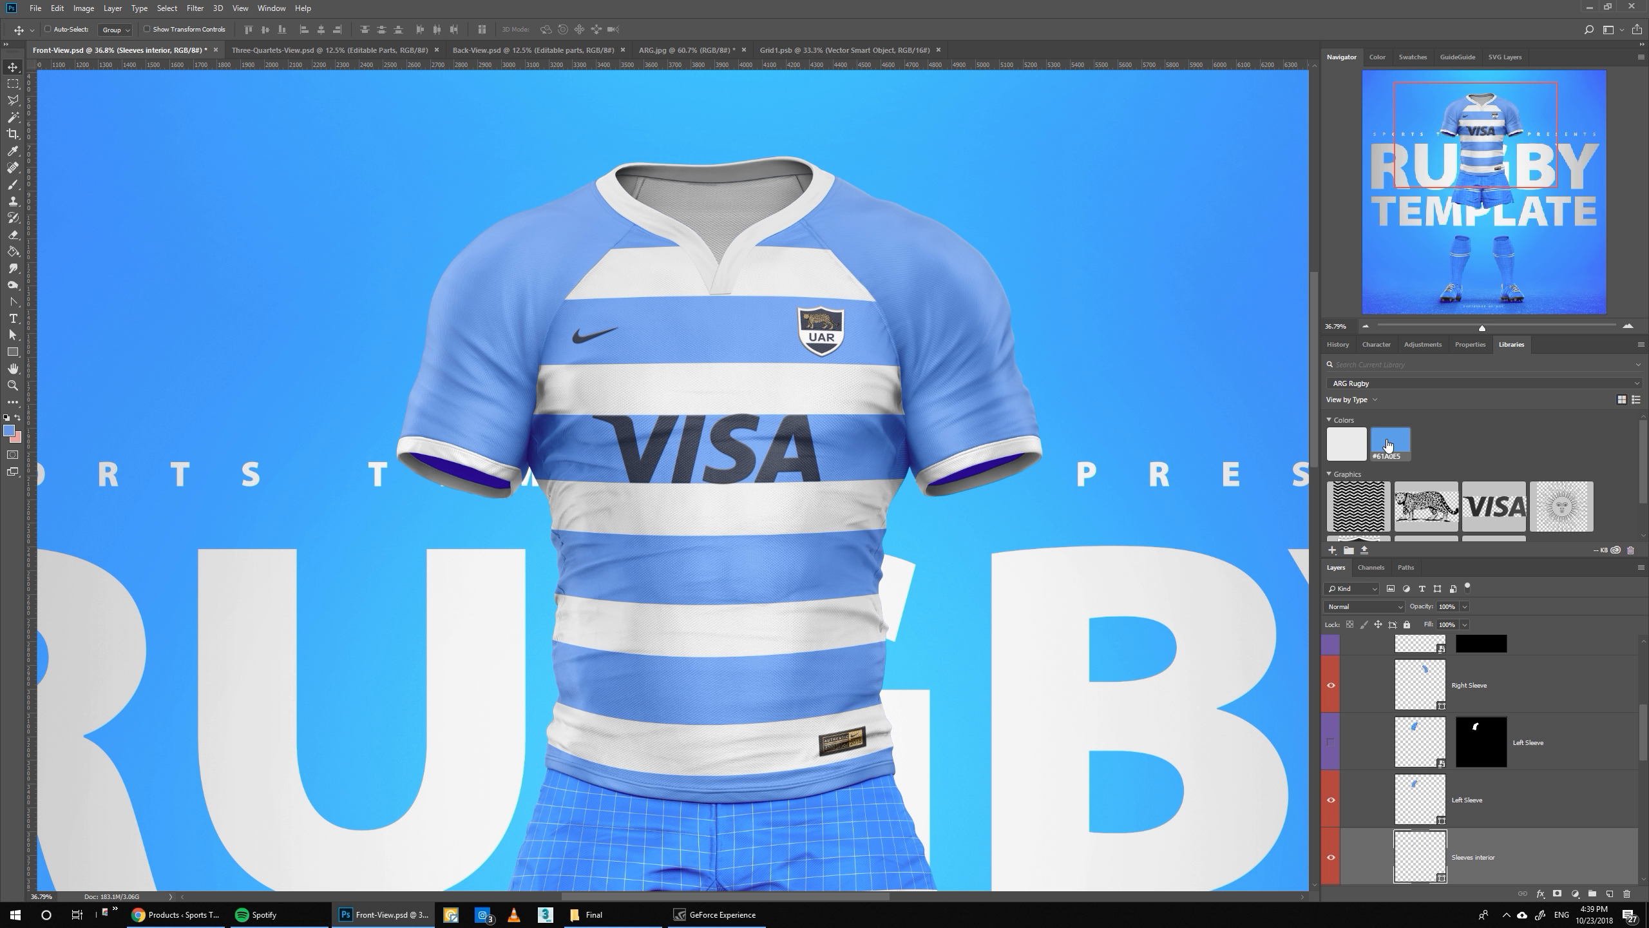
pyautogui.click(1389, 443)
# - Collapse the Shirt group, expand the Shorts group, and check the shorts design in the ARG.jpg reference photos
pyautogui.moveTo(1492, 113); pyautogui.dragTo(1487, 141)
pyautogui.scroll(3, 1427, 692)
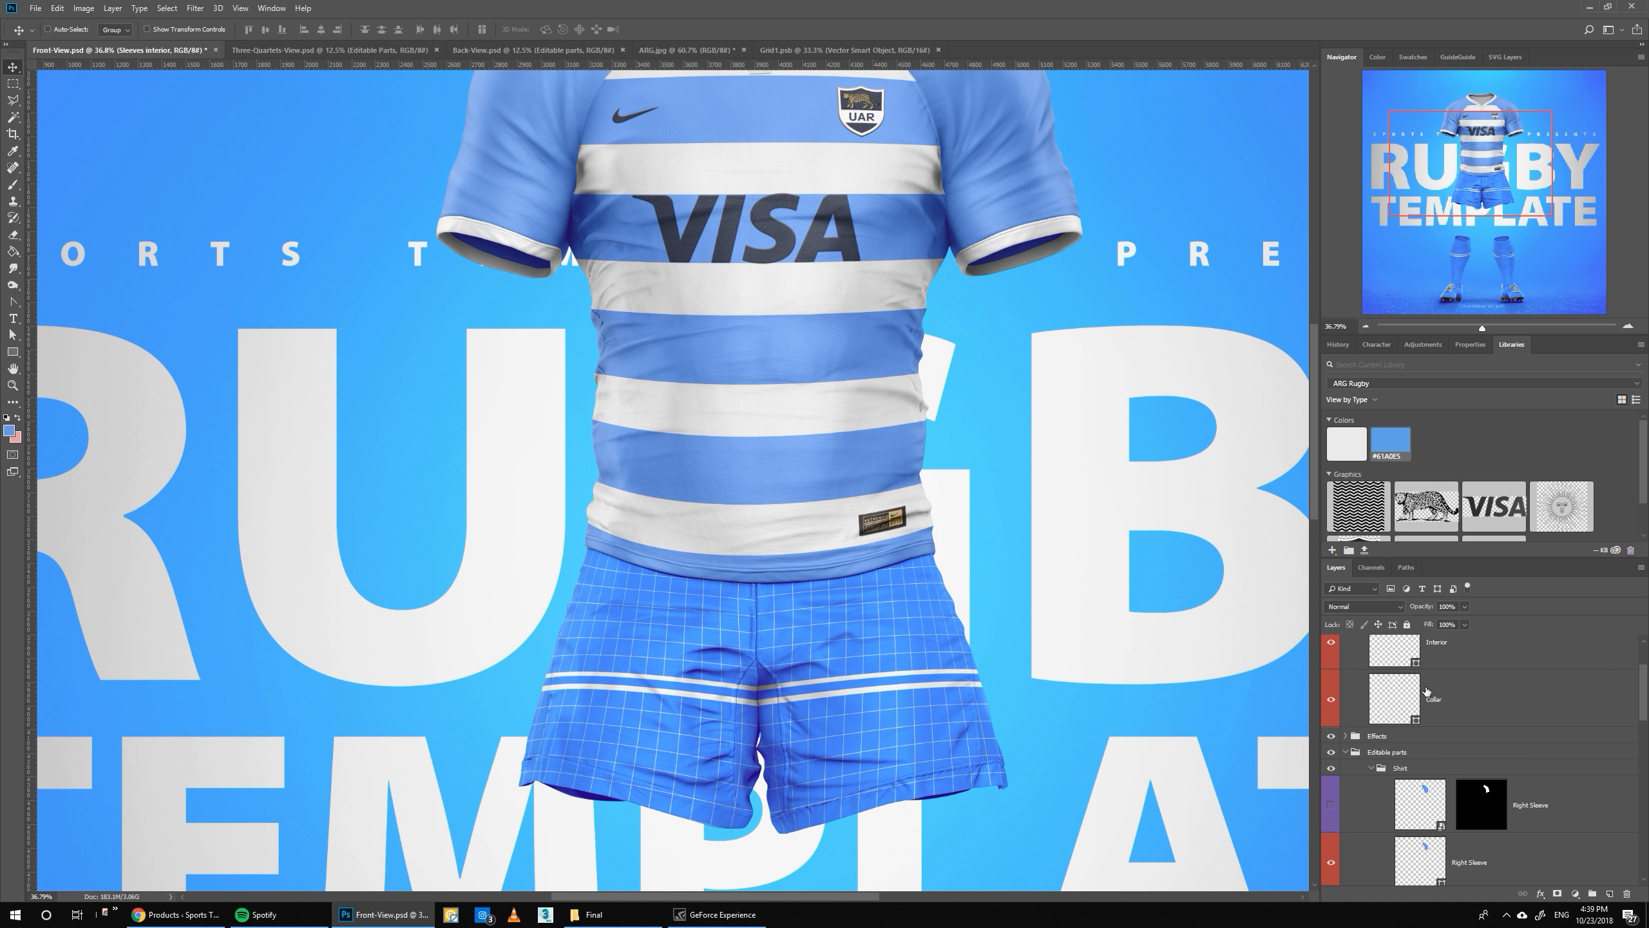
pyautogui.click(1373, 768)
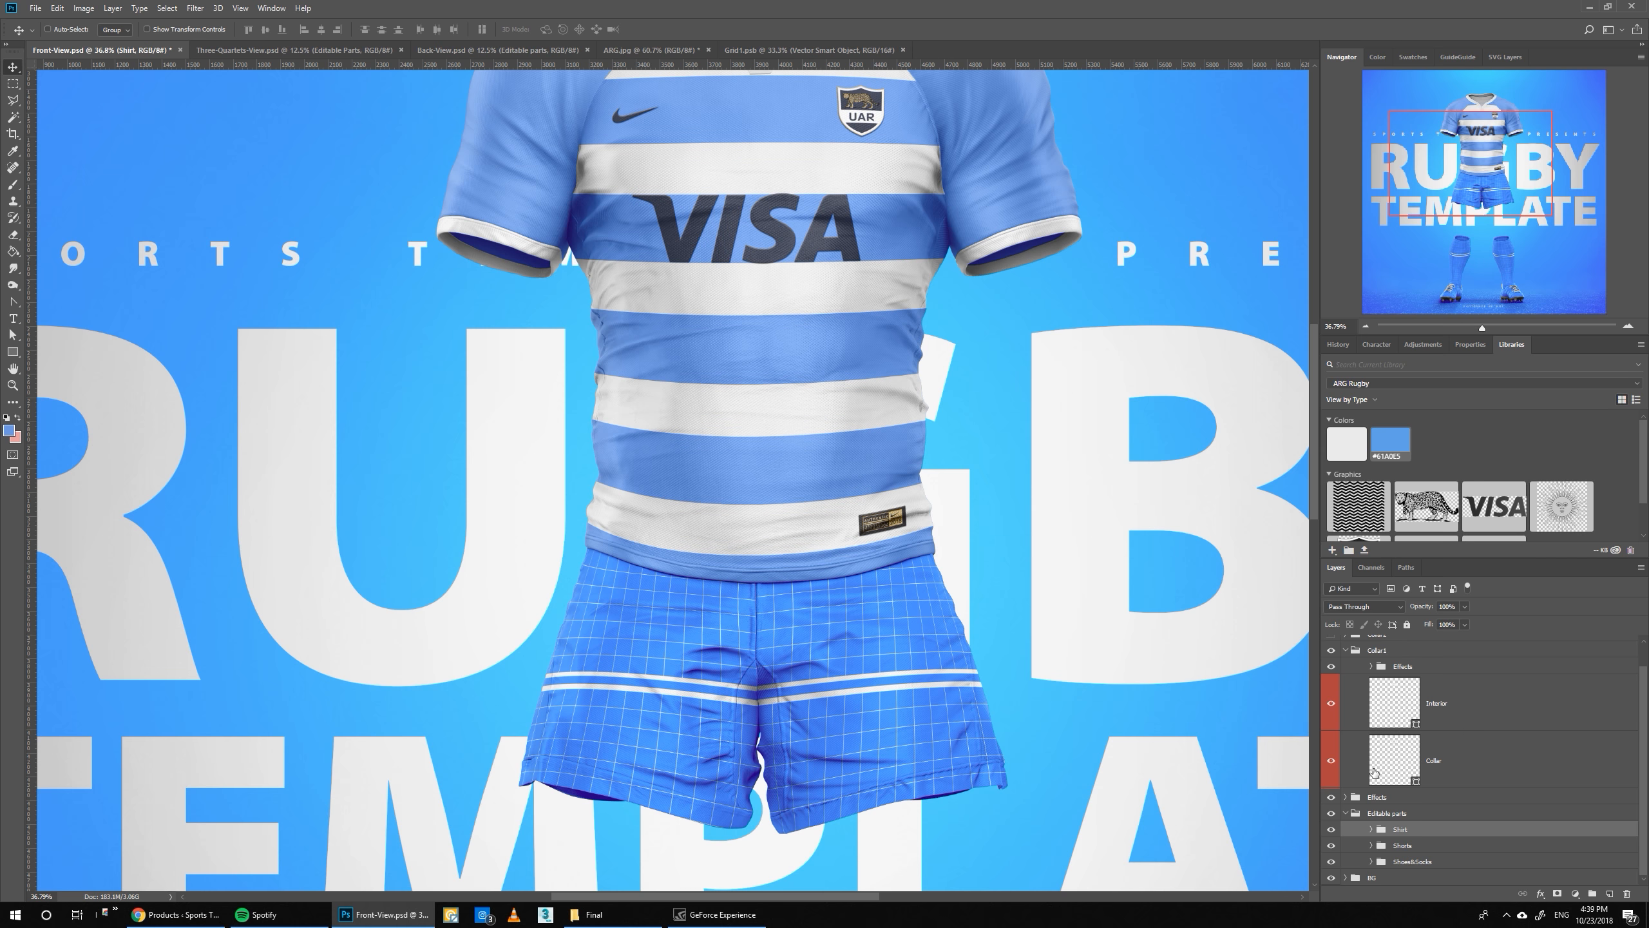
pyautogui.click(1373, 844)
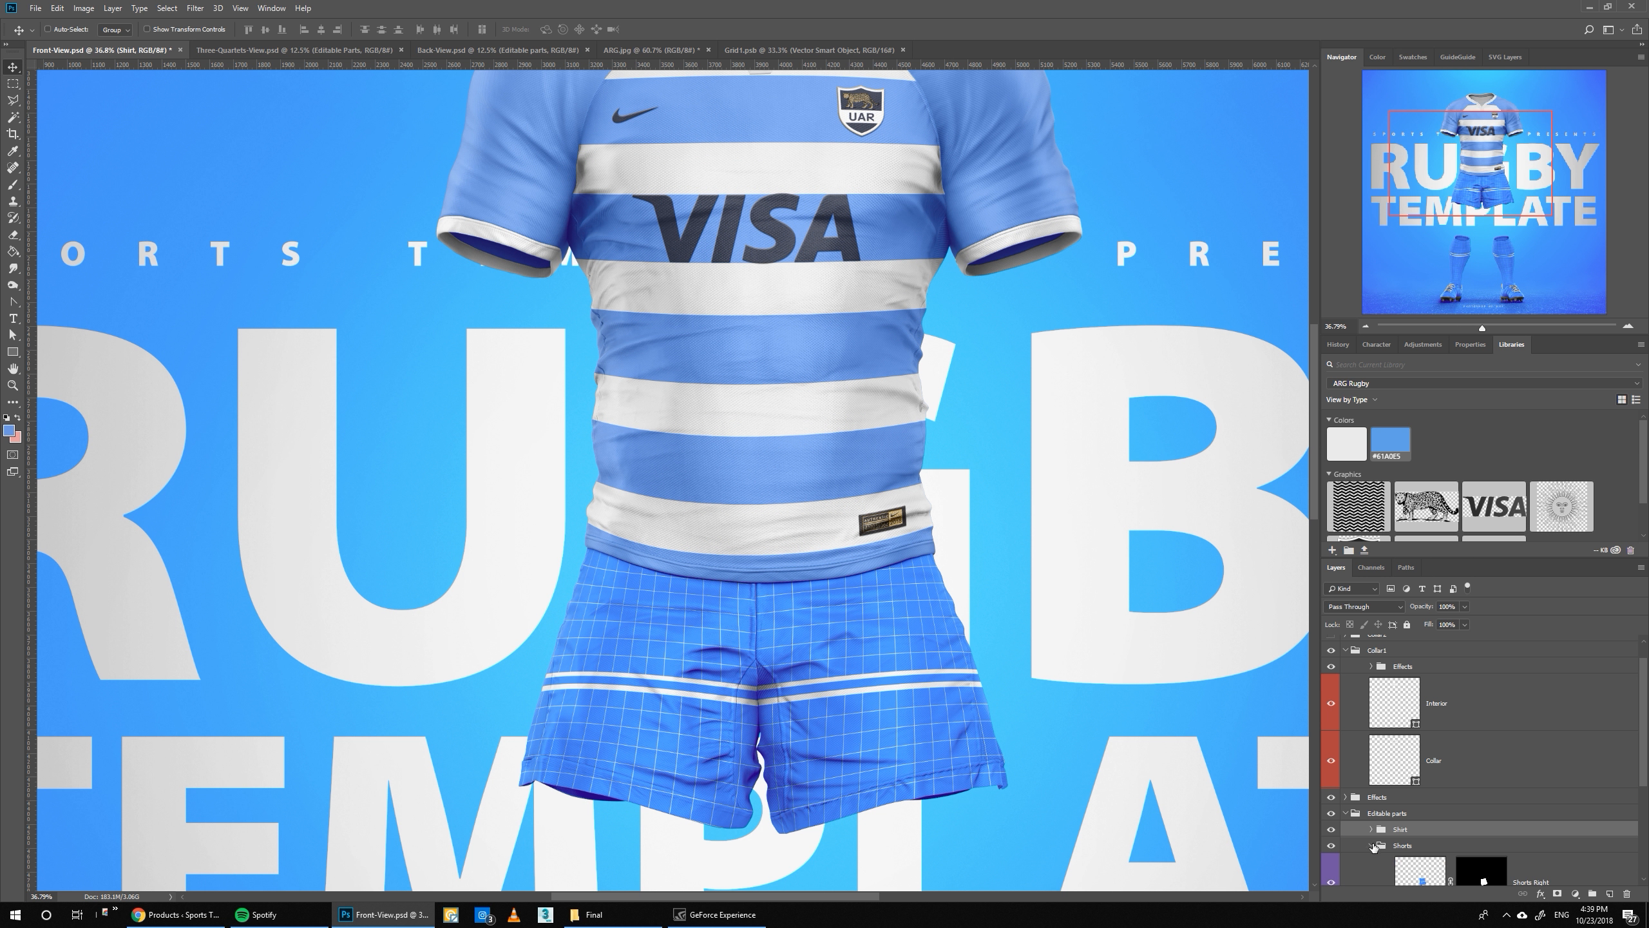
pyautogui.click(666, 46)
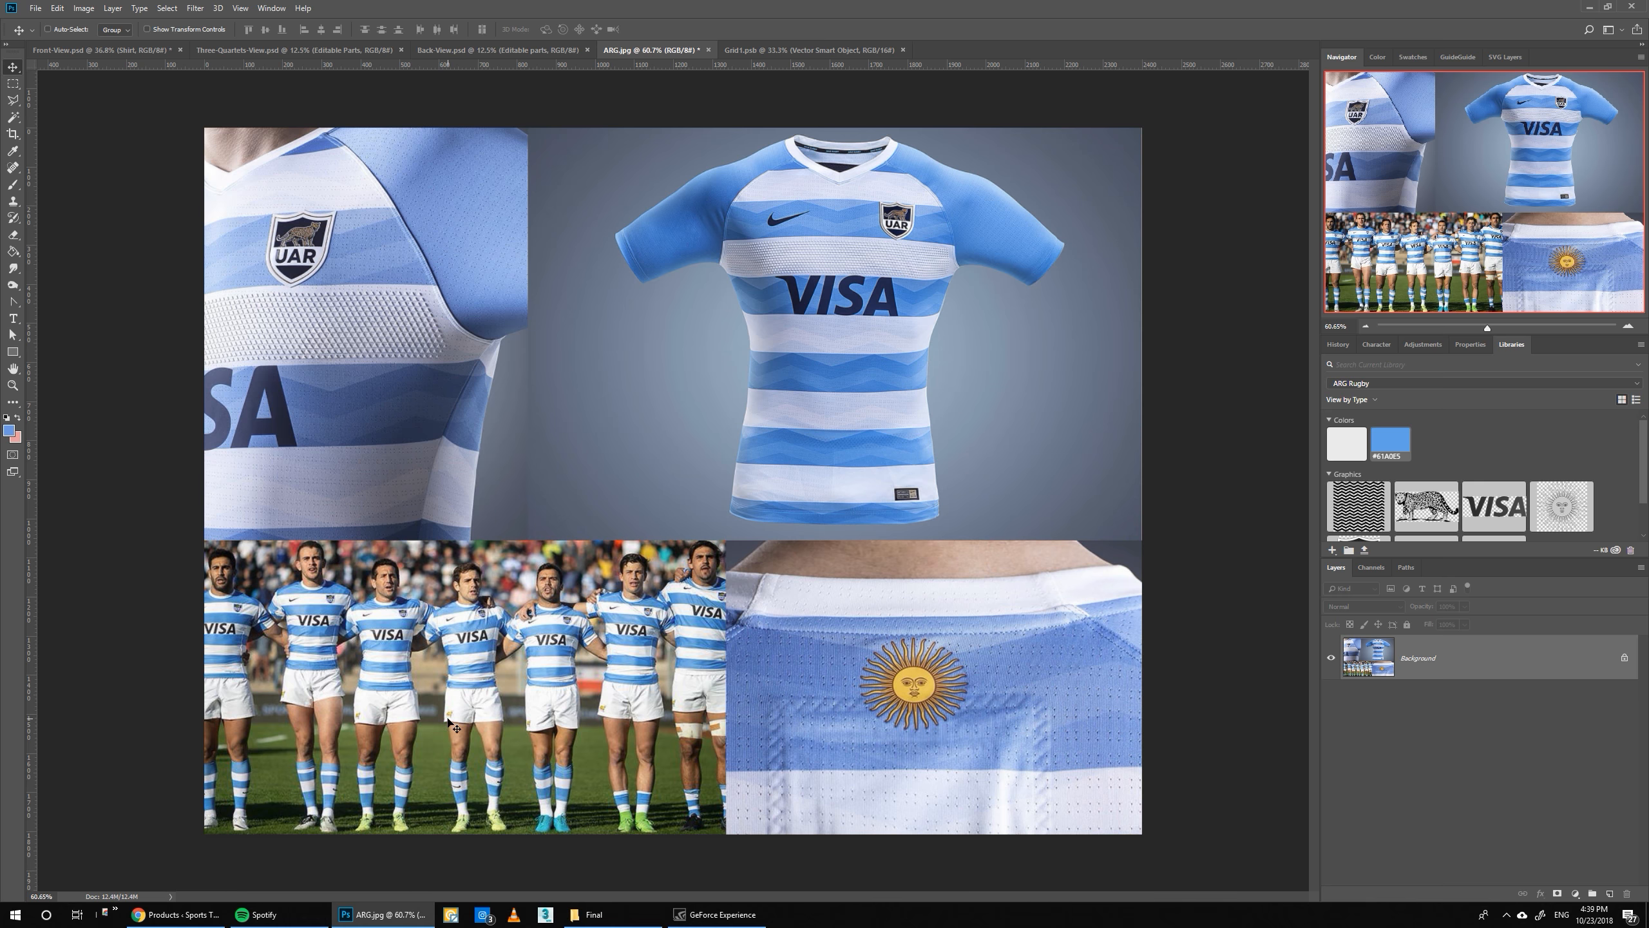
pyautogui.click(93, 50)
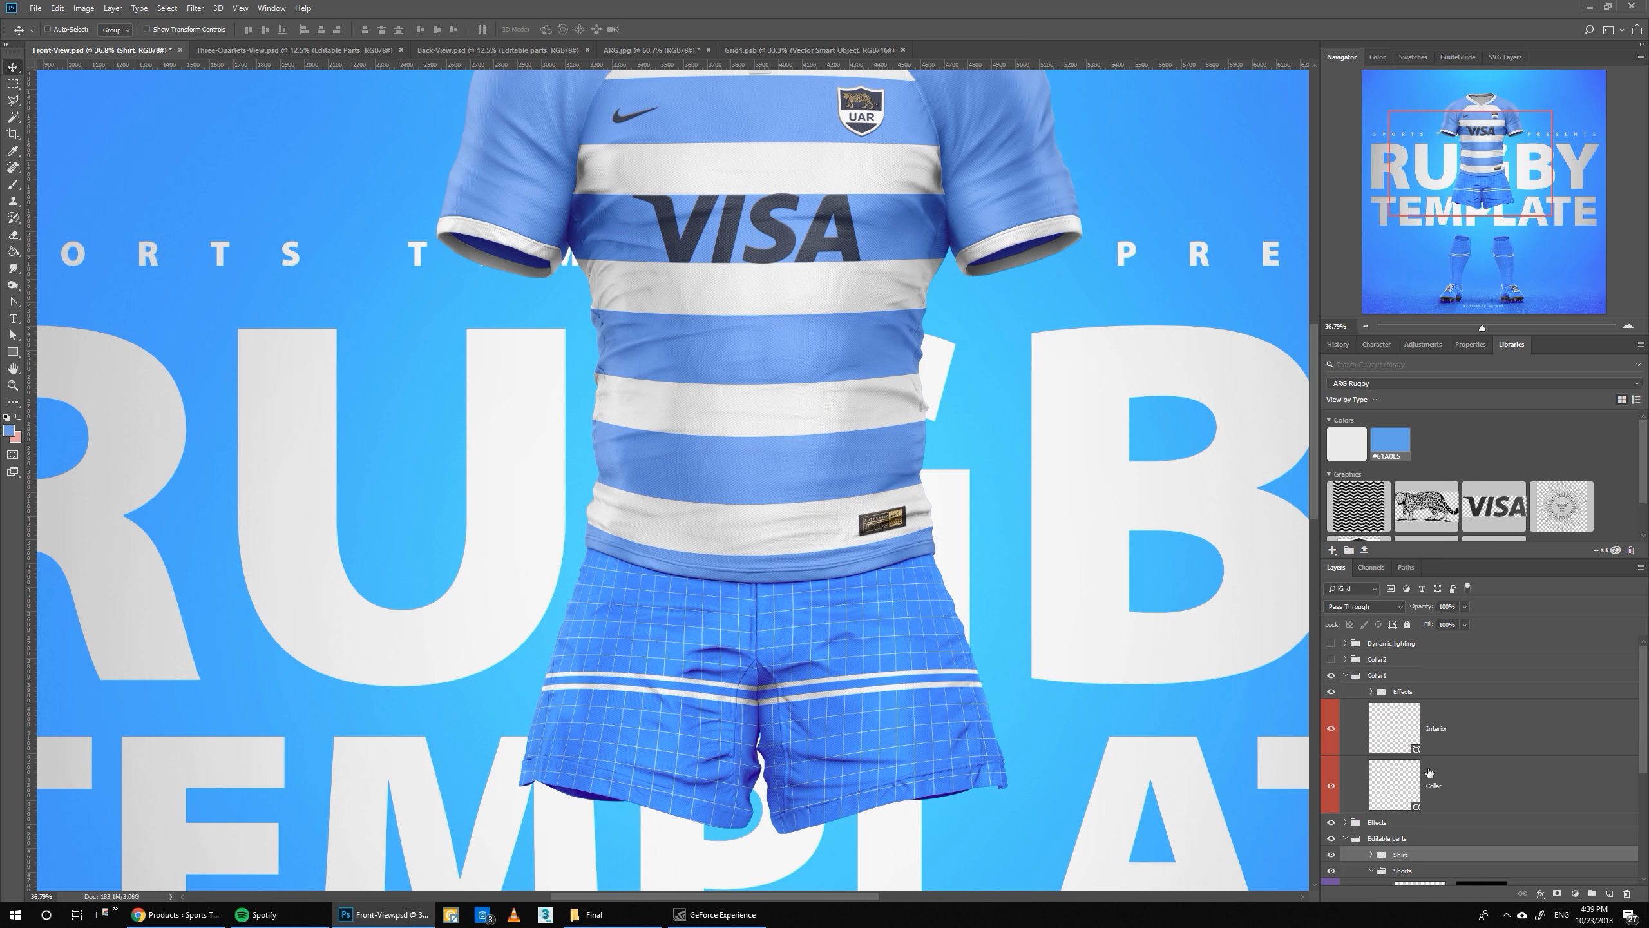
# - Open the Shorts Left smart object and place the library's jaguar graphic, mirrored and scaled to about 11%, near the artwork's lower-left corner
pyautogui.scroll(-3, 1429, 772)
pyautogui.click(1427, 806)
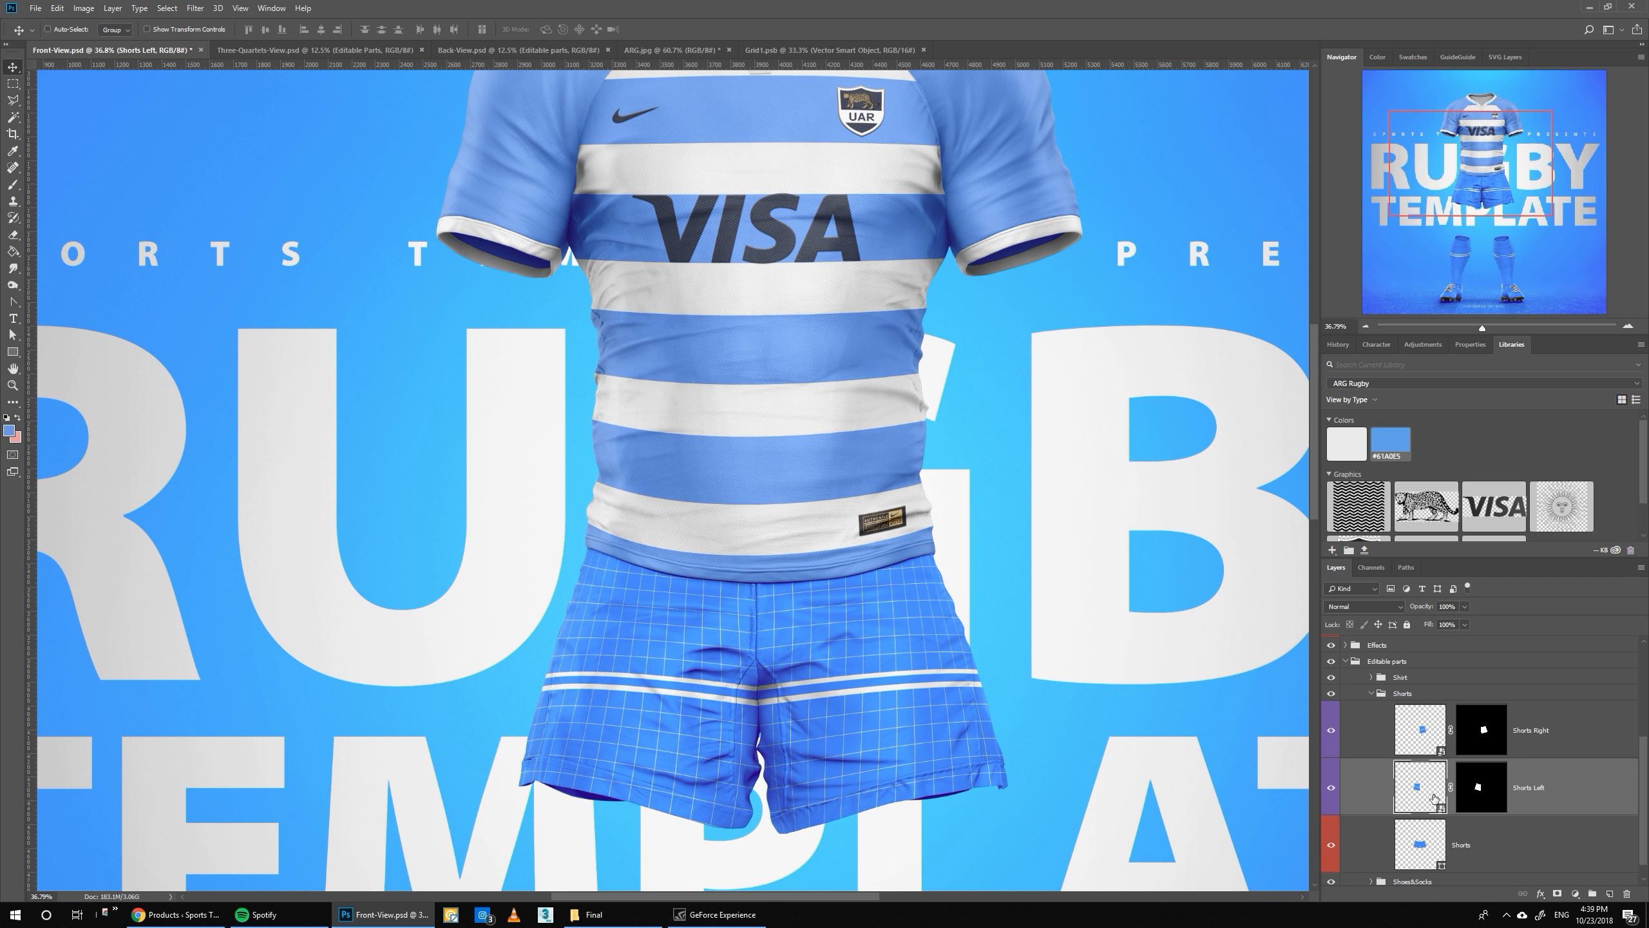
pyautogui.doubleClick(1434, 799)
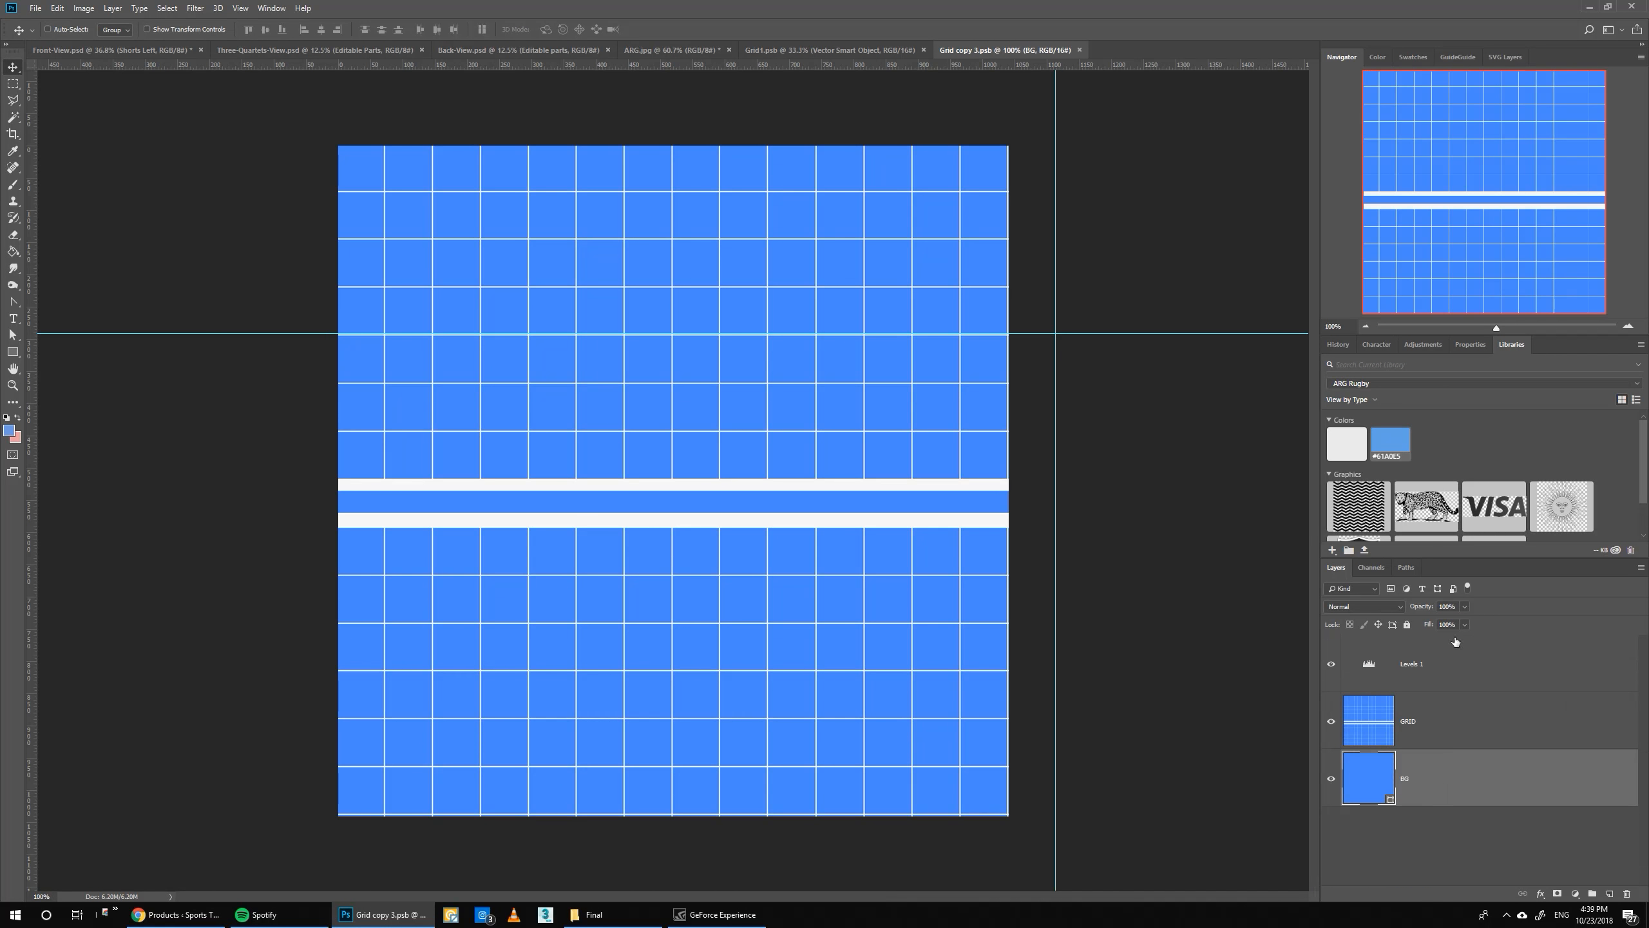
pyautogui.moveTo(1426, 507); pyautogui.dragTo(1443, 713)
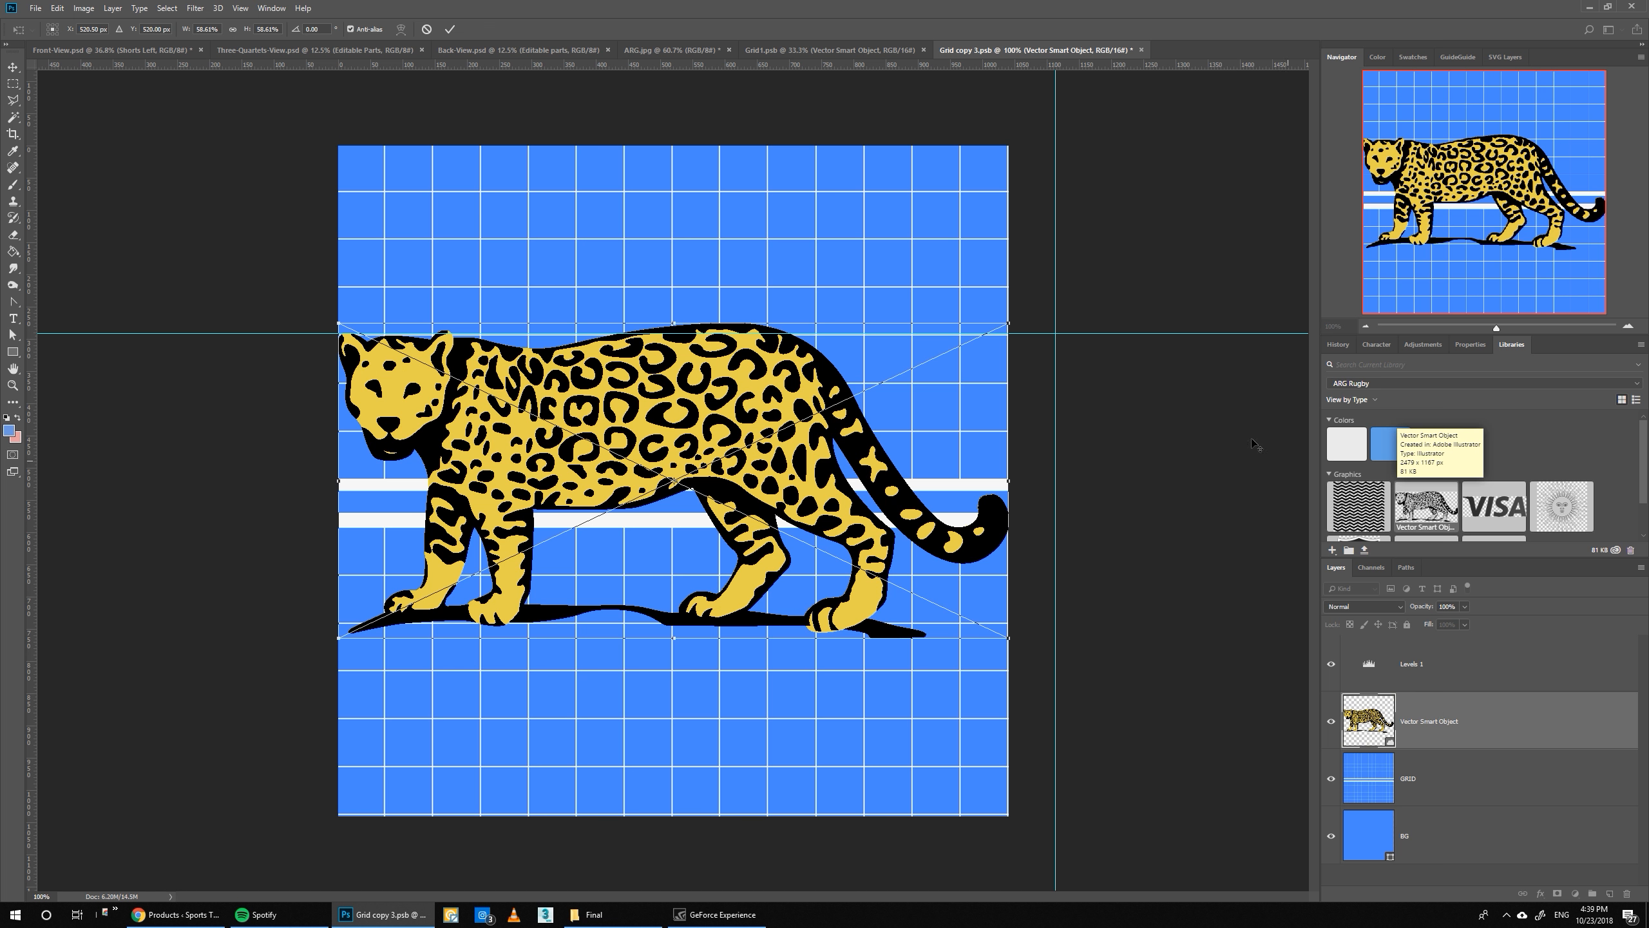
pyautogui.click(729, 617)
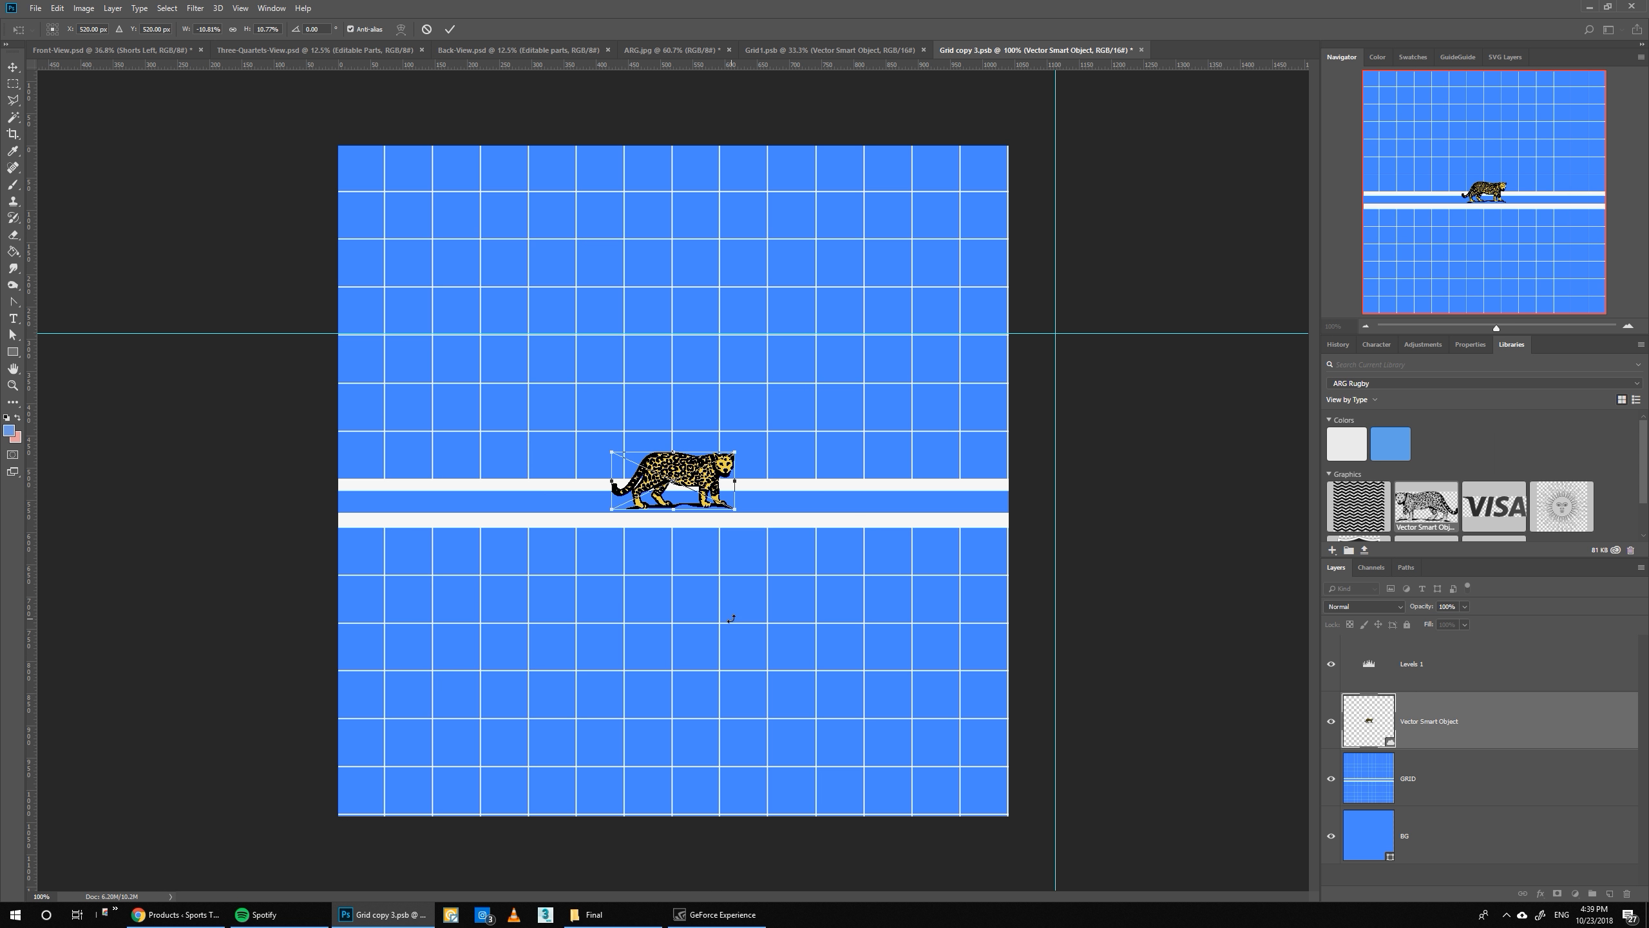
pyautogui.press('Return')
pyautogui.moveTo(679, 465); pyautogui.dragTo(450, 683)
# - Hide the GRID and BG layers of the left shorts artwork, save it, and return to Front-View.psd
pyautogui.moveTo(1326, 780); pyautogui.dragTo(1331, 843)
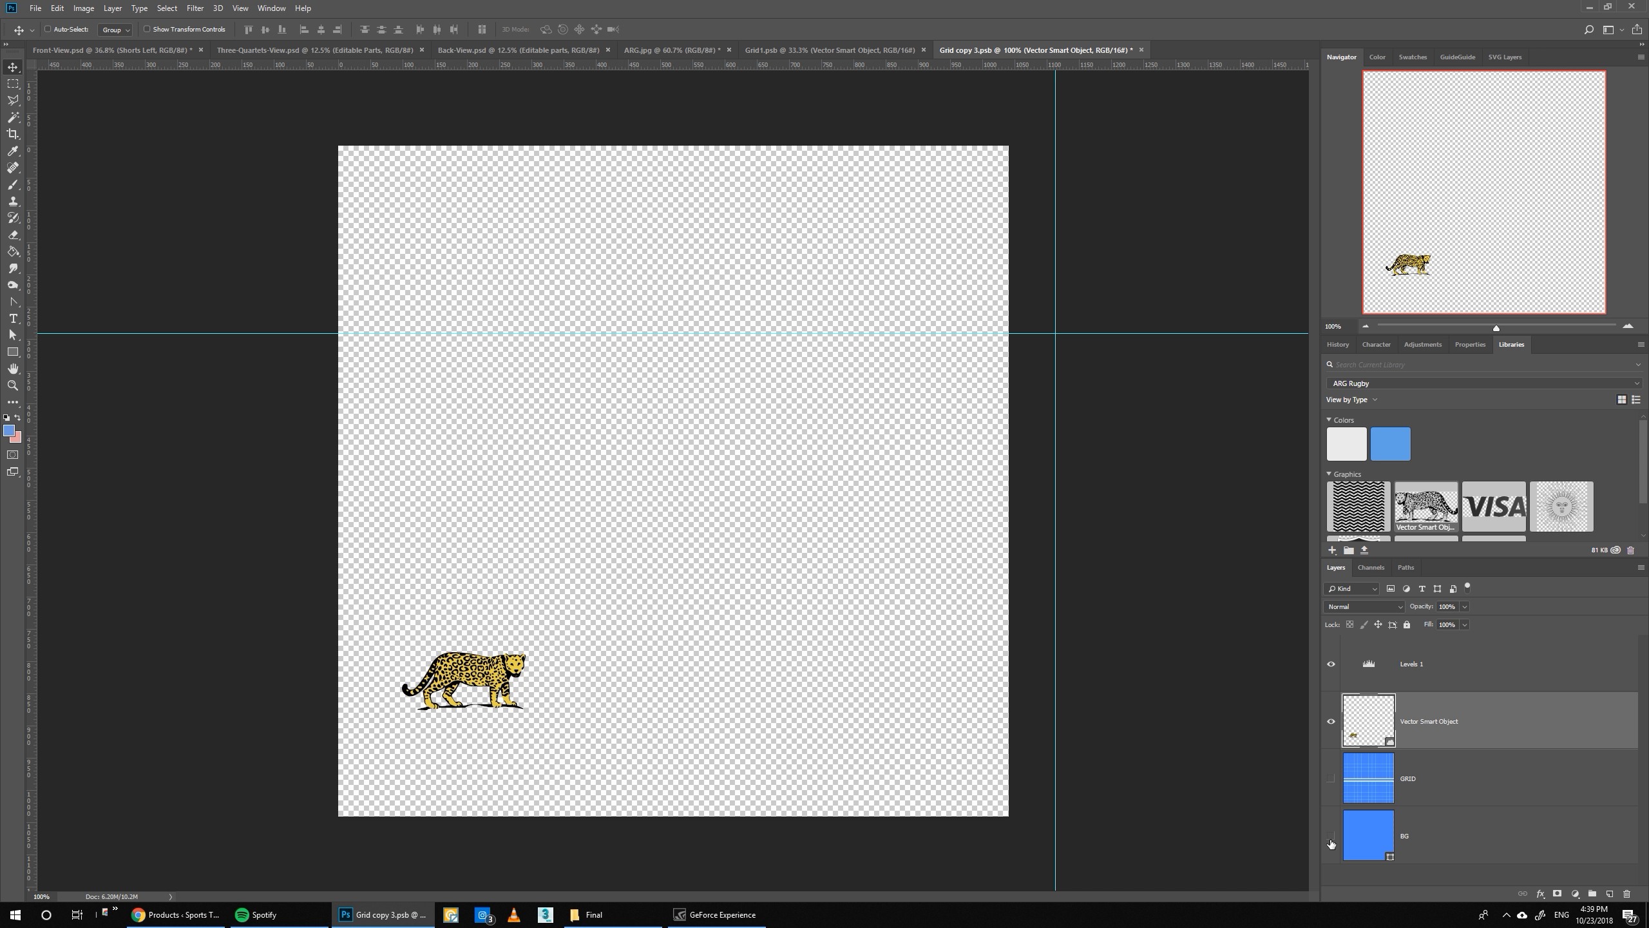
pyautogui.hotkey('ctrl', 's')
pyautogui.click(88, 49)
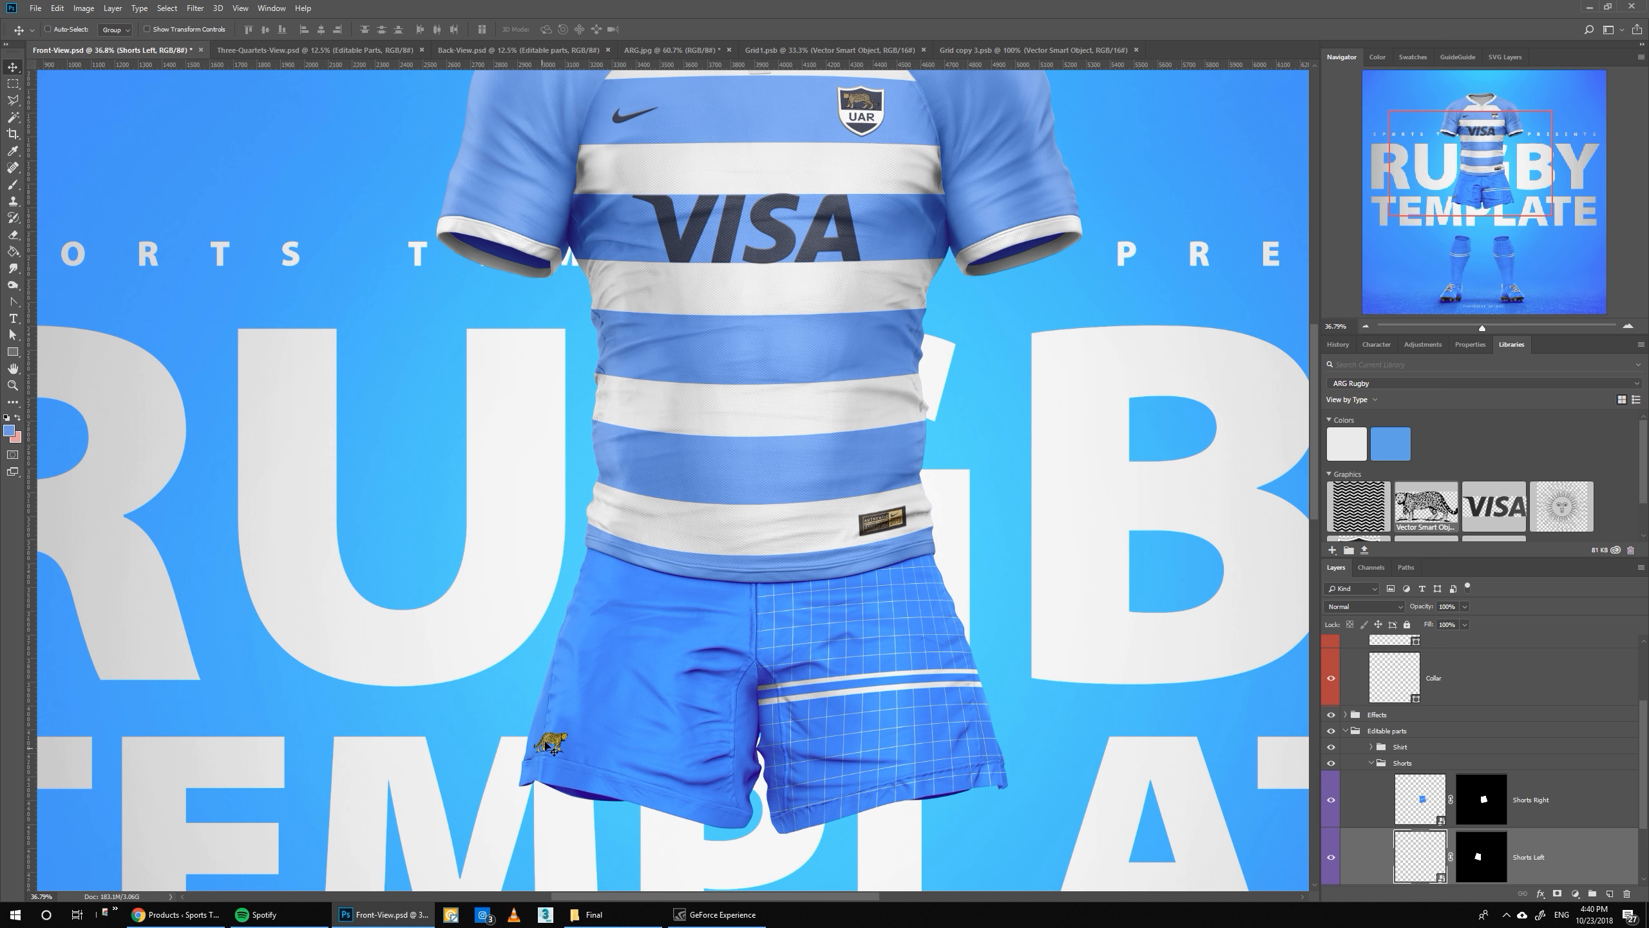
# - Move the jaguar slightly up and inward in the left shorts artwork, save it, and return to Front-View.psd
pyautogui.click(973, 51)
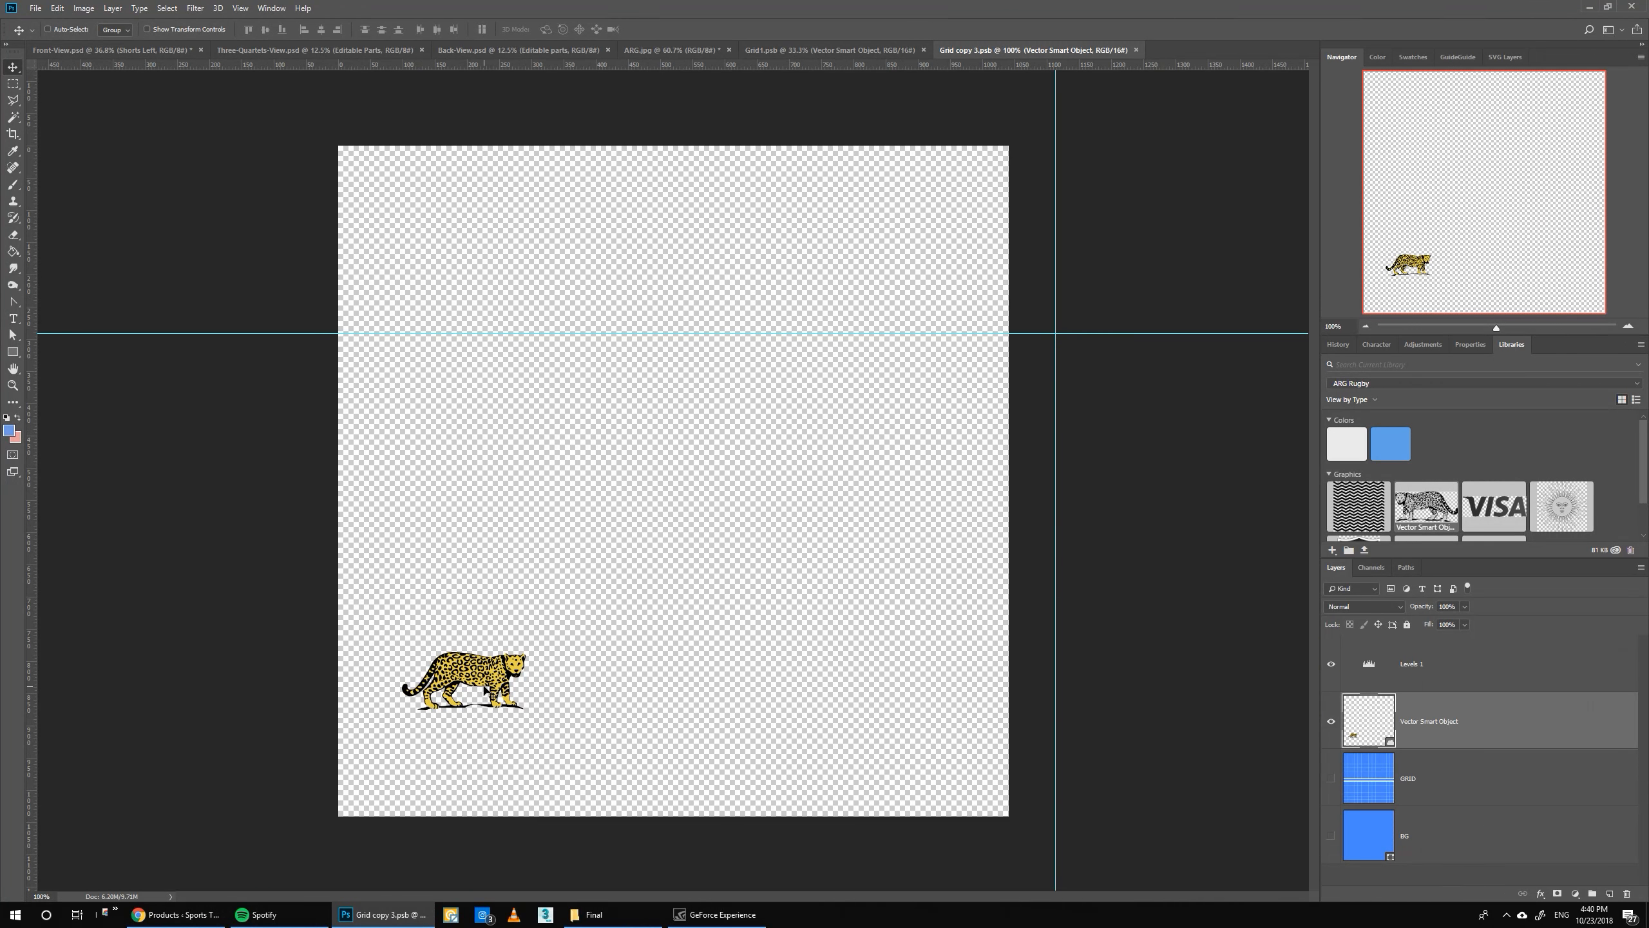
pyautogui.moveTo(484, 692); pyautogui.dragTo(520, 669)
pyautogui.hotkey('ctrl', 's')
pyautogui.click(110, 50)
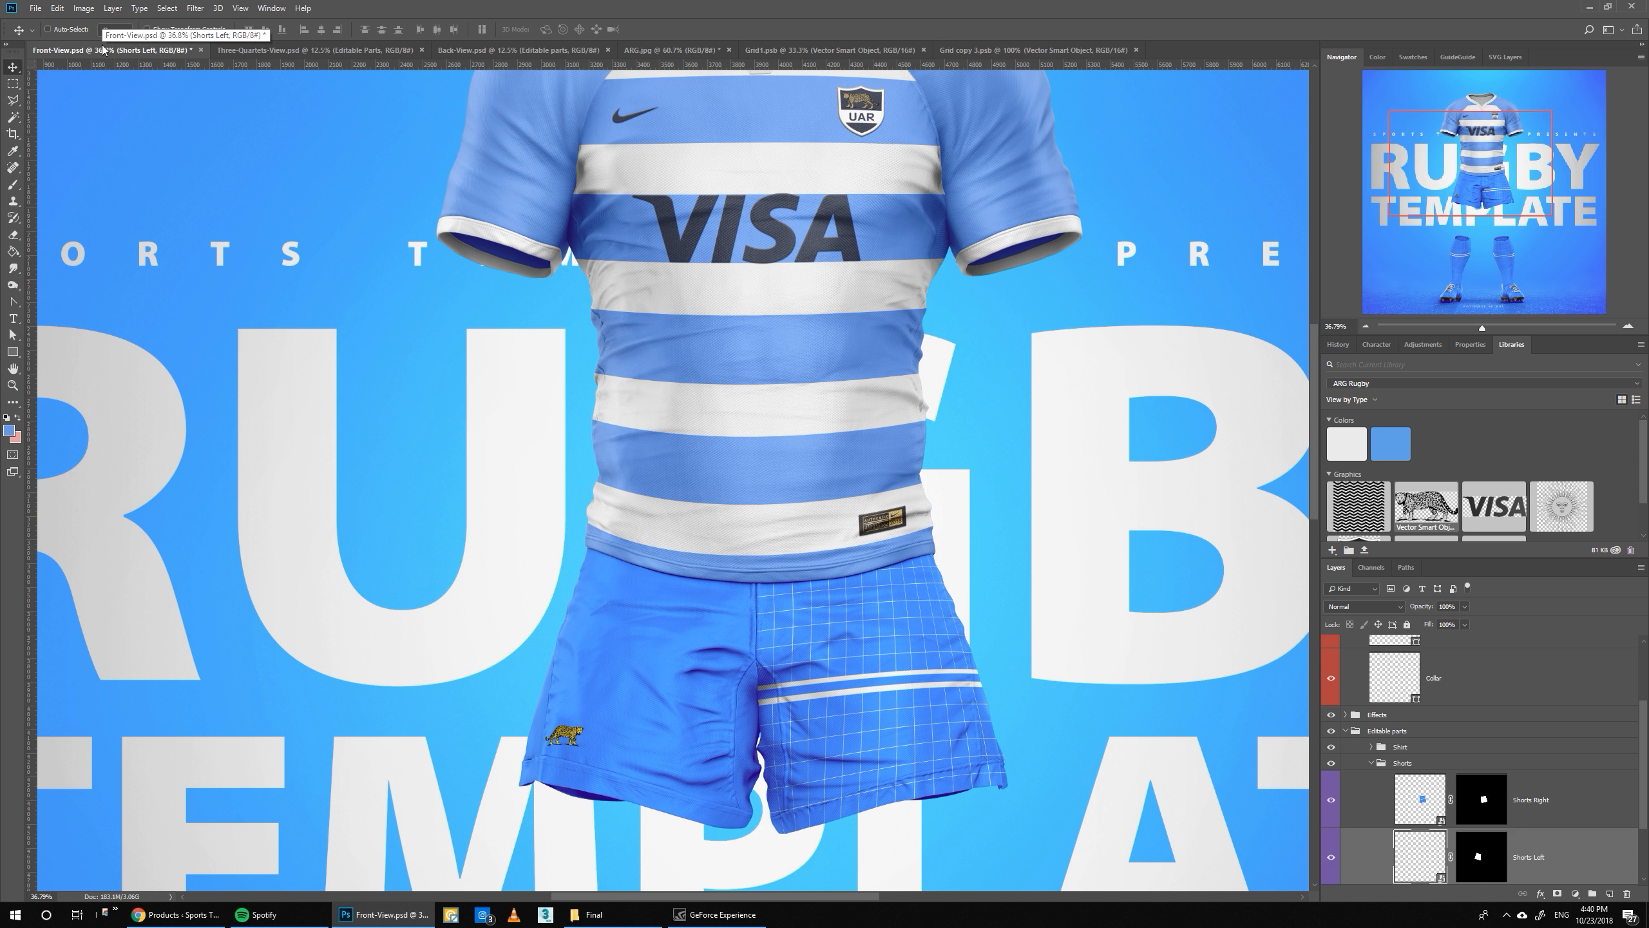
# - Hide the Shorts Right layer and recolor the Shorts layer with the library's off-white swatch #EAEAEA
pyautogui.scroll(-2, 1474, 750)
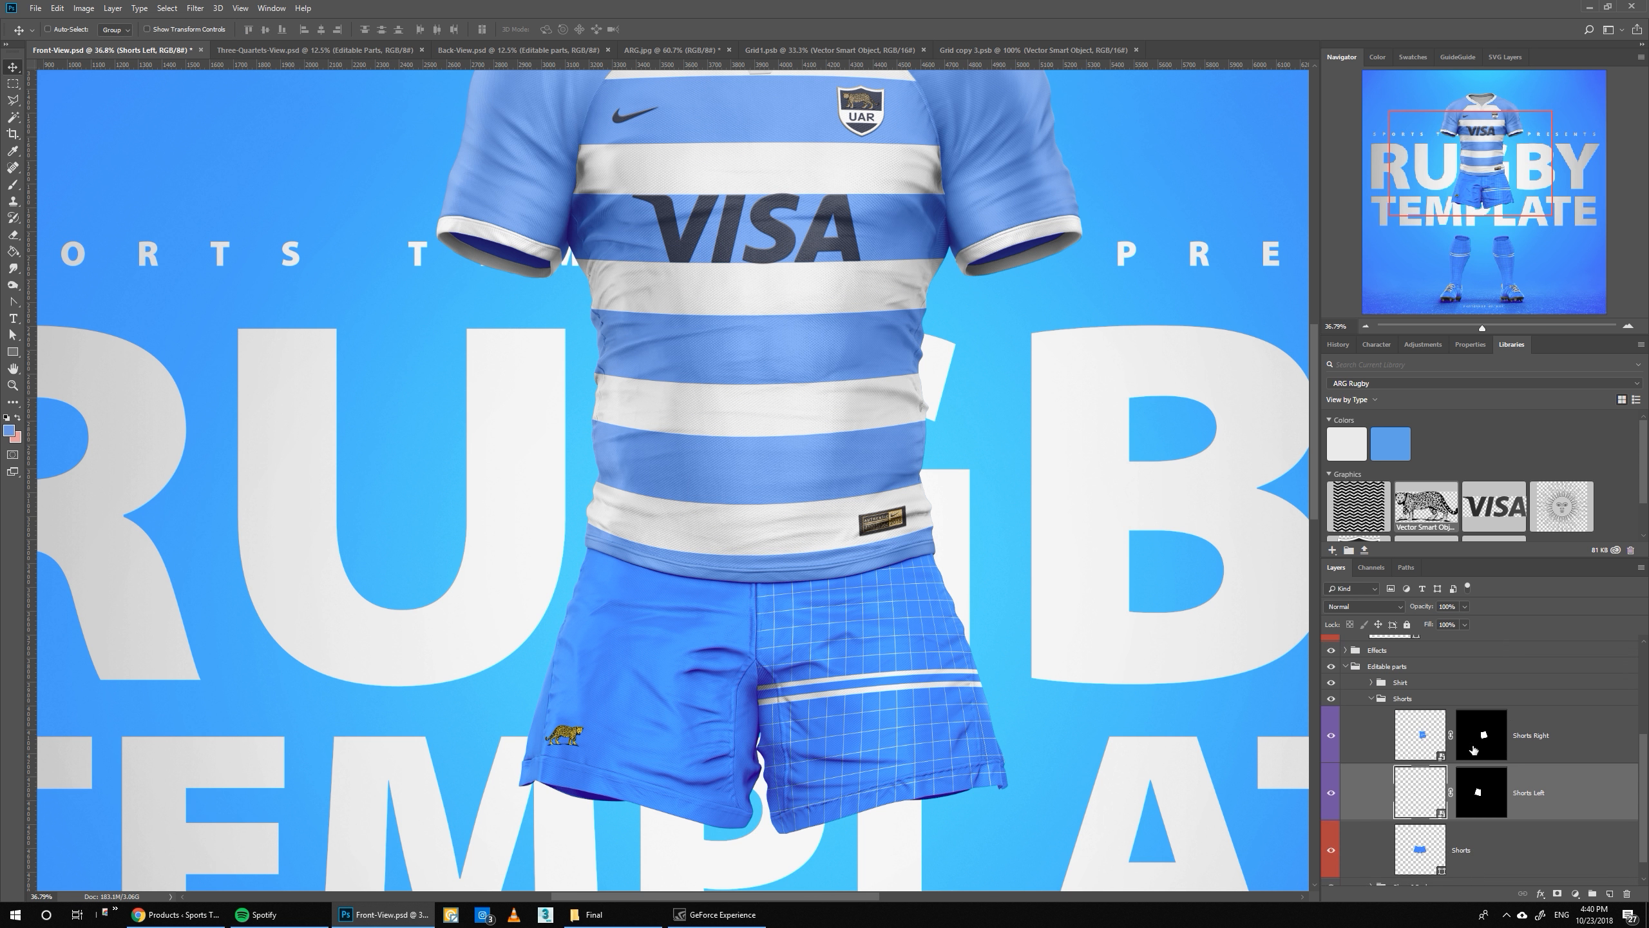
pyautogui.click(1425, 748)
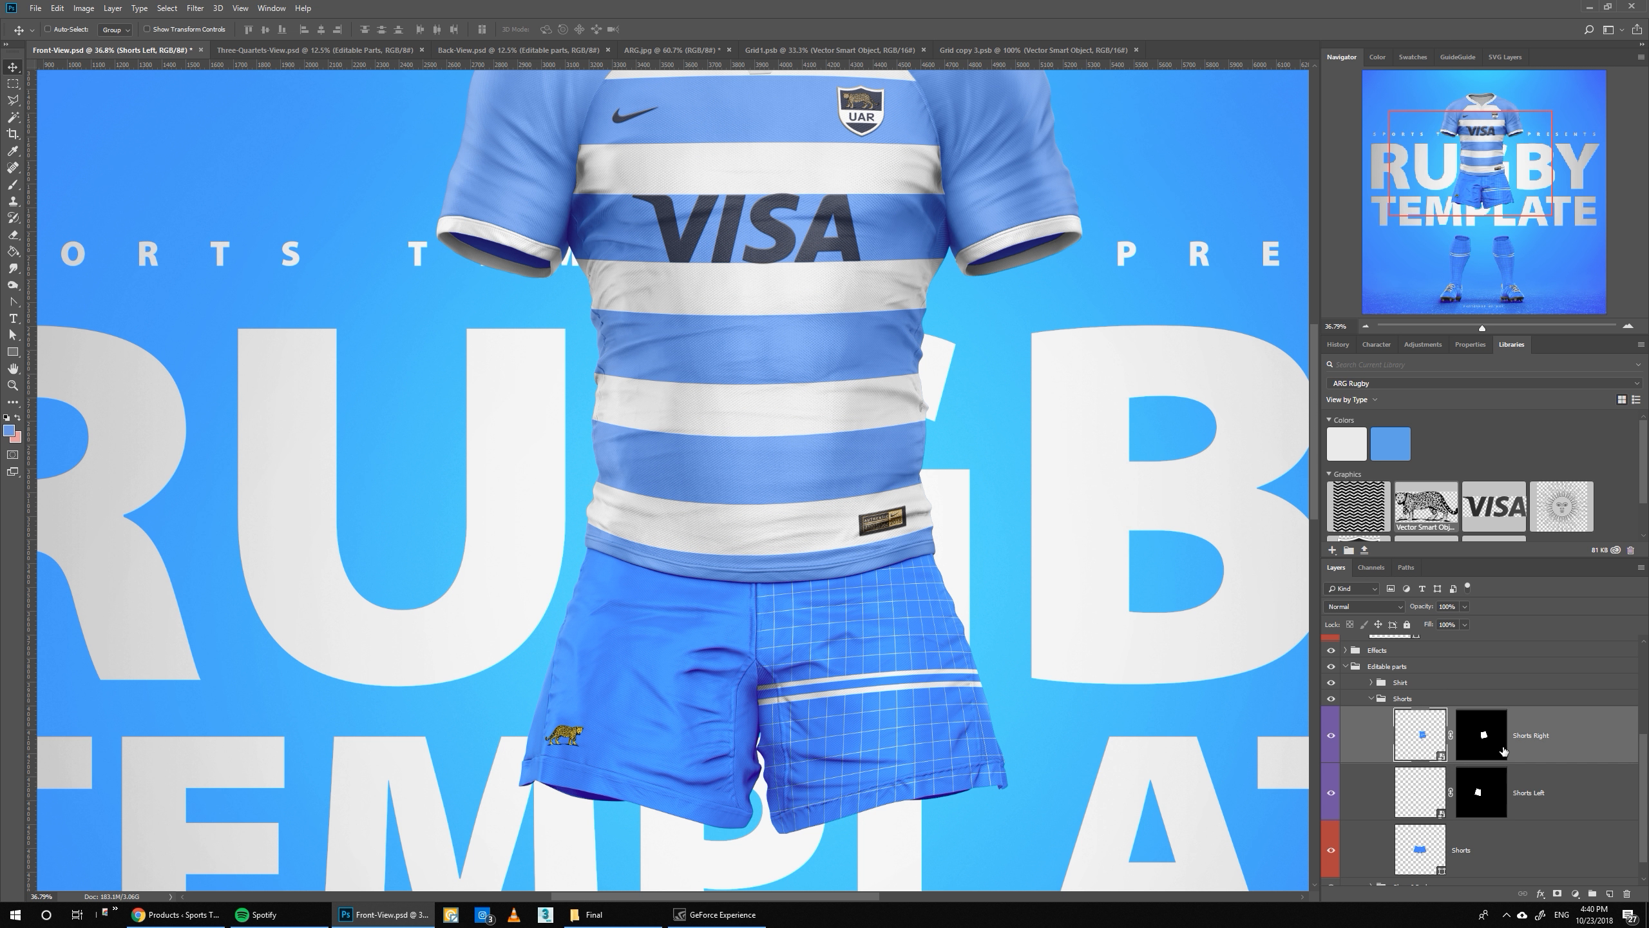
pyautogui.click(1331, 736)
pyautogui.click(1422, 849)
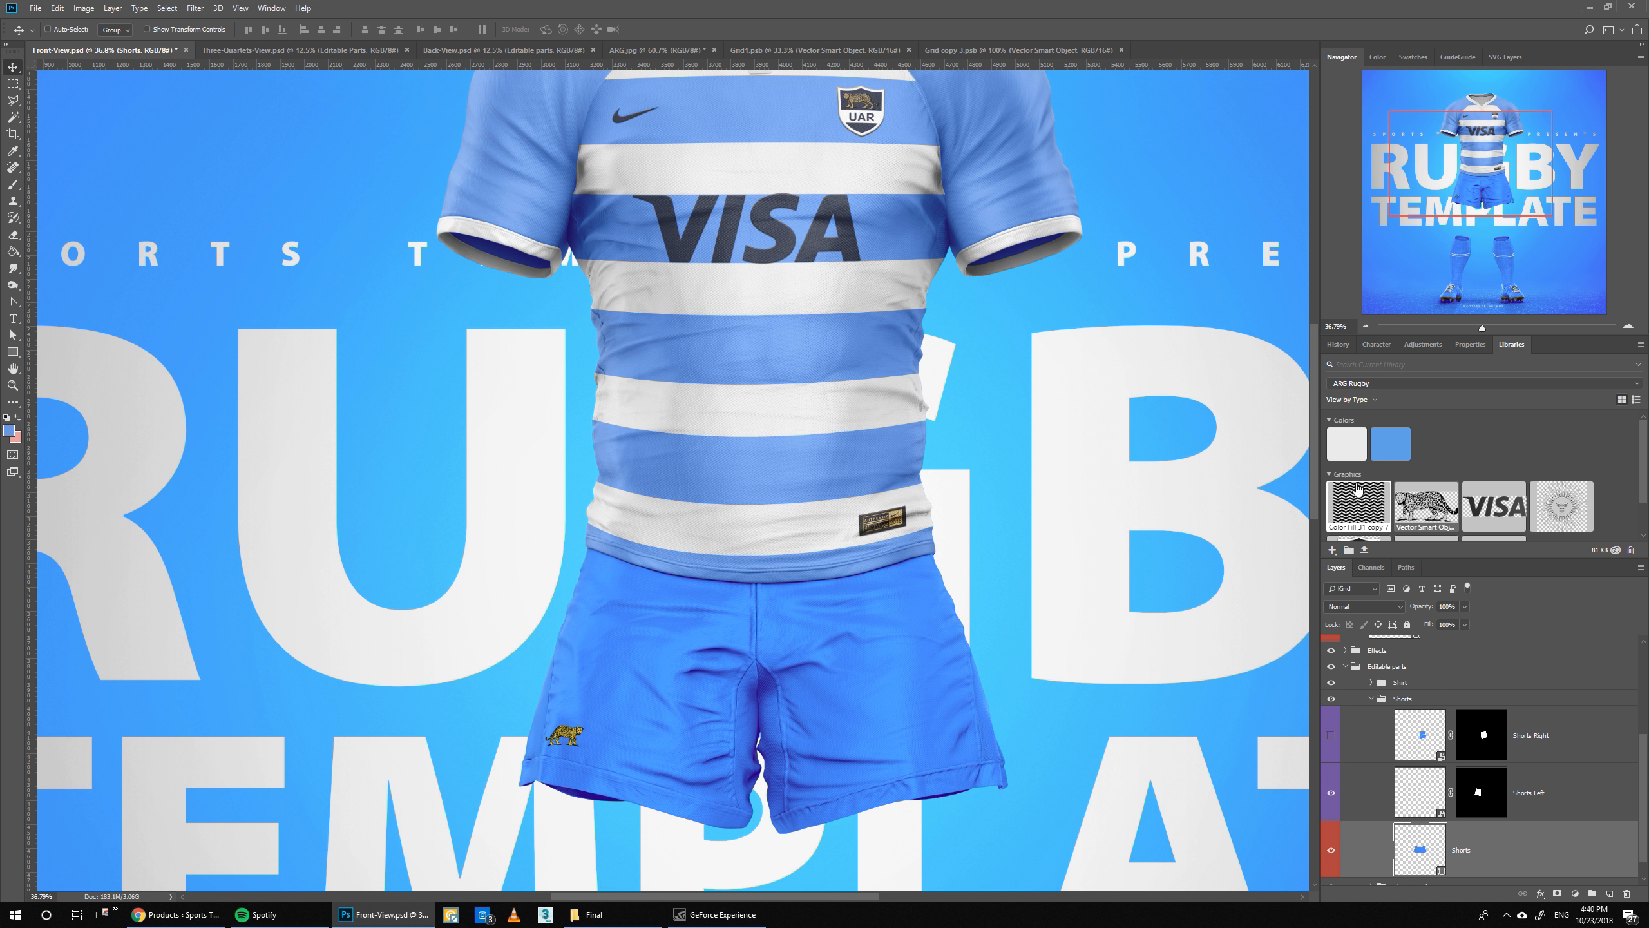
pyautogui.click(1348, 447)
# - Open the Right Sock smart object and draw a light blue rectangle about 725 px wide across the top of the artwork
pyautogui.scroll(-10, 1113, 513)
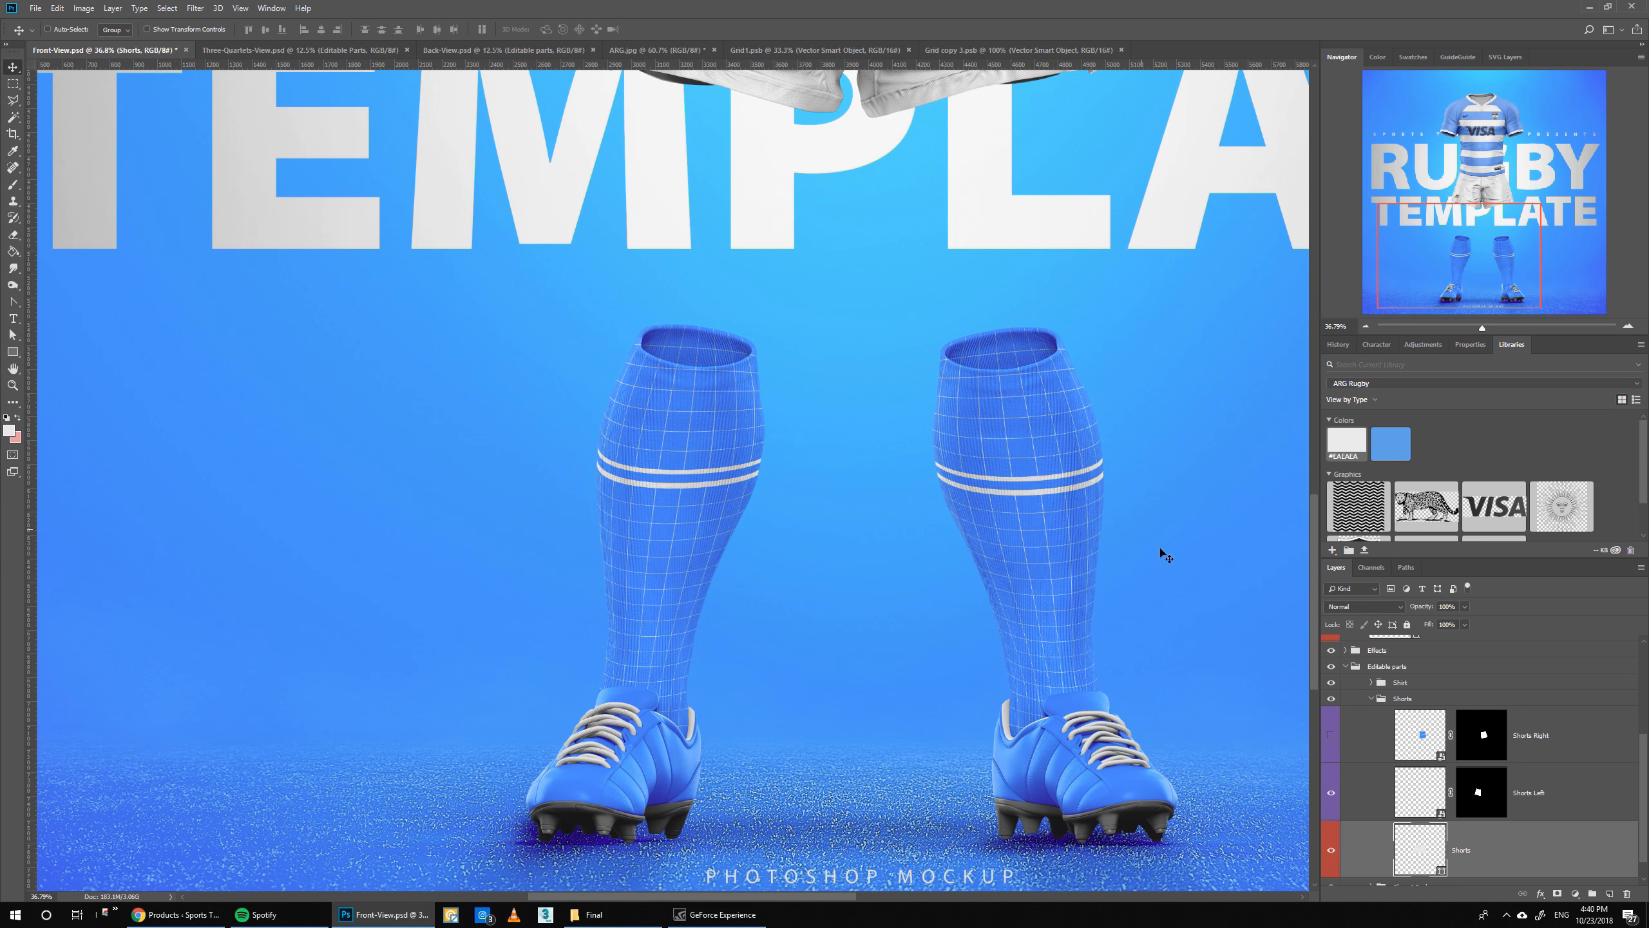
pyautogui.scroll(-2, 1387, 733)
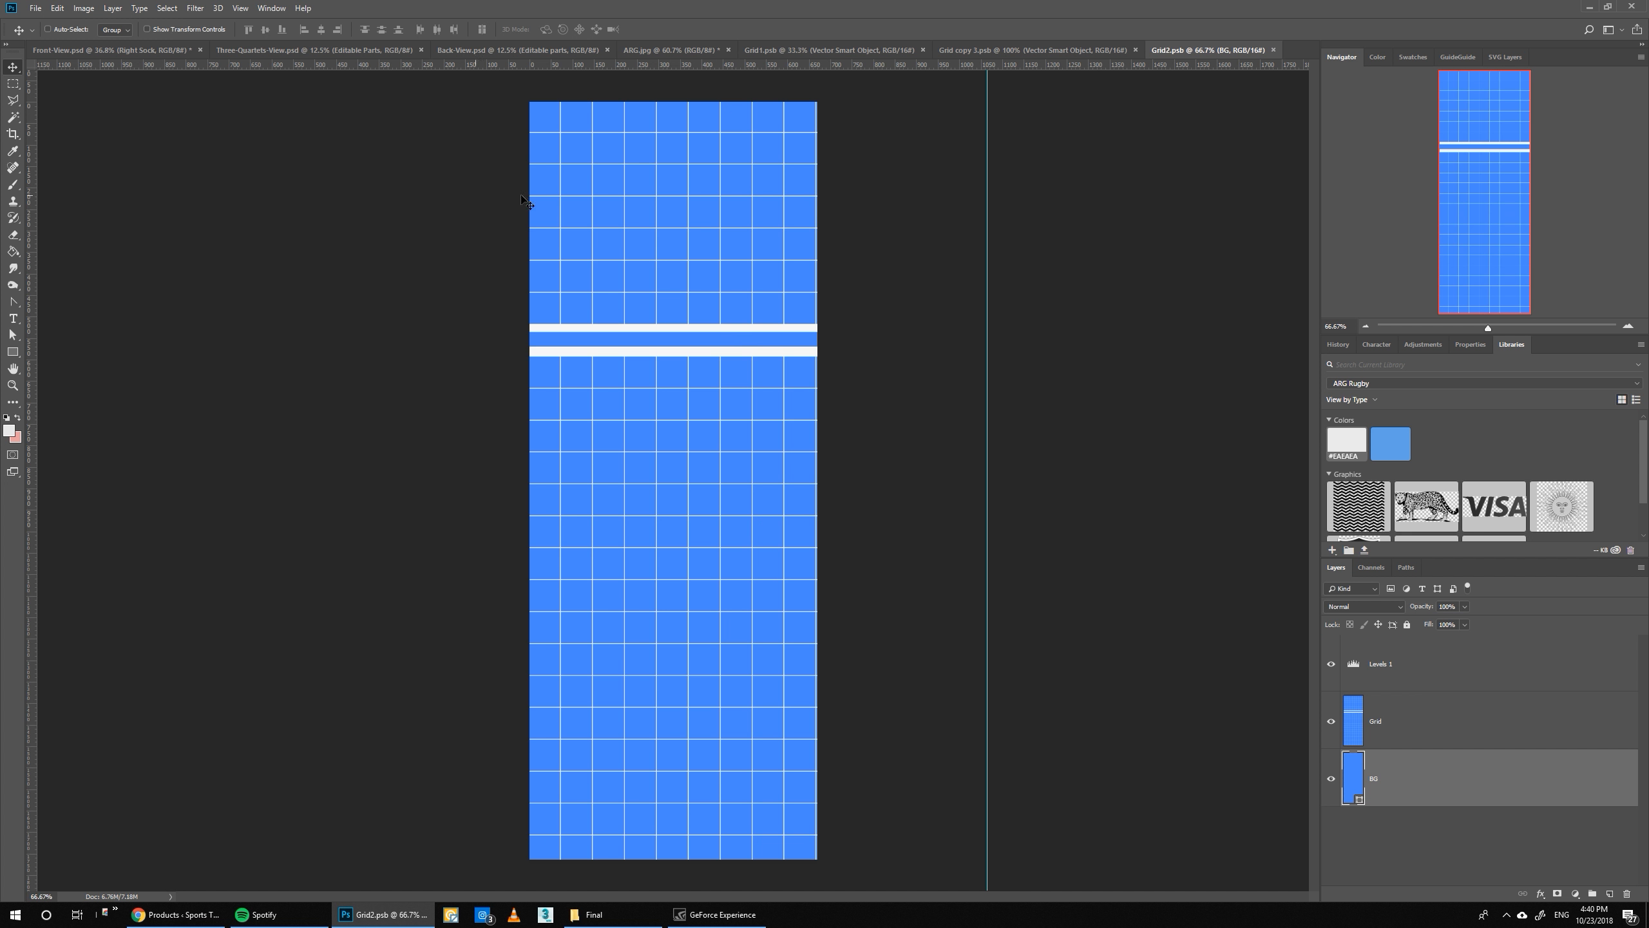
pyautogui.click(685, 52)
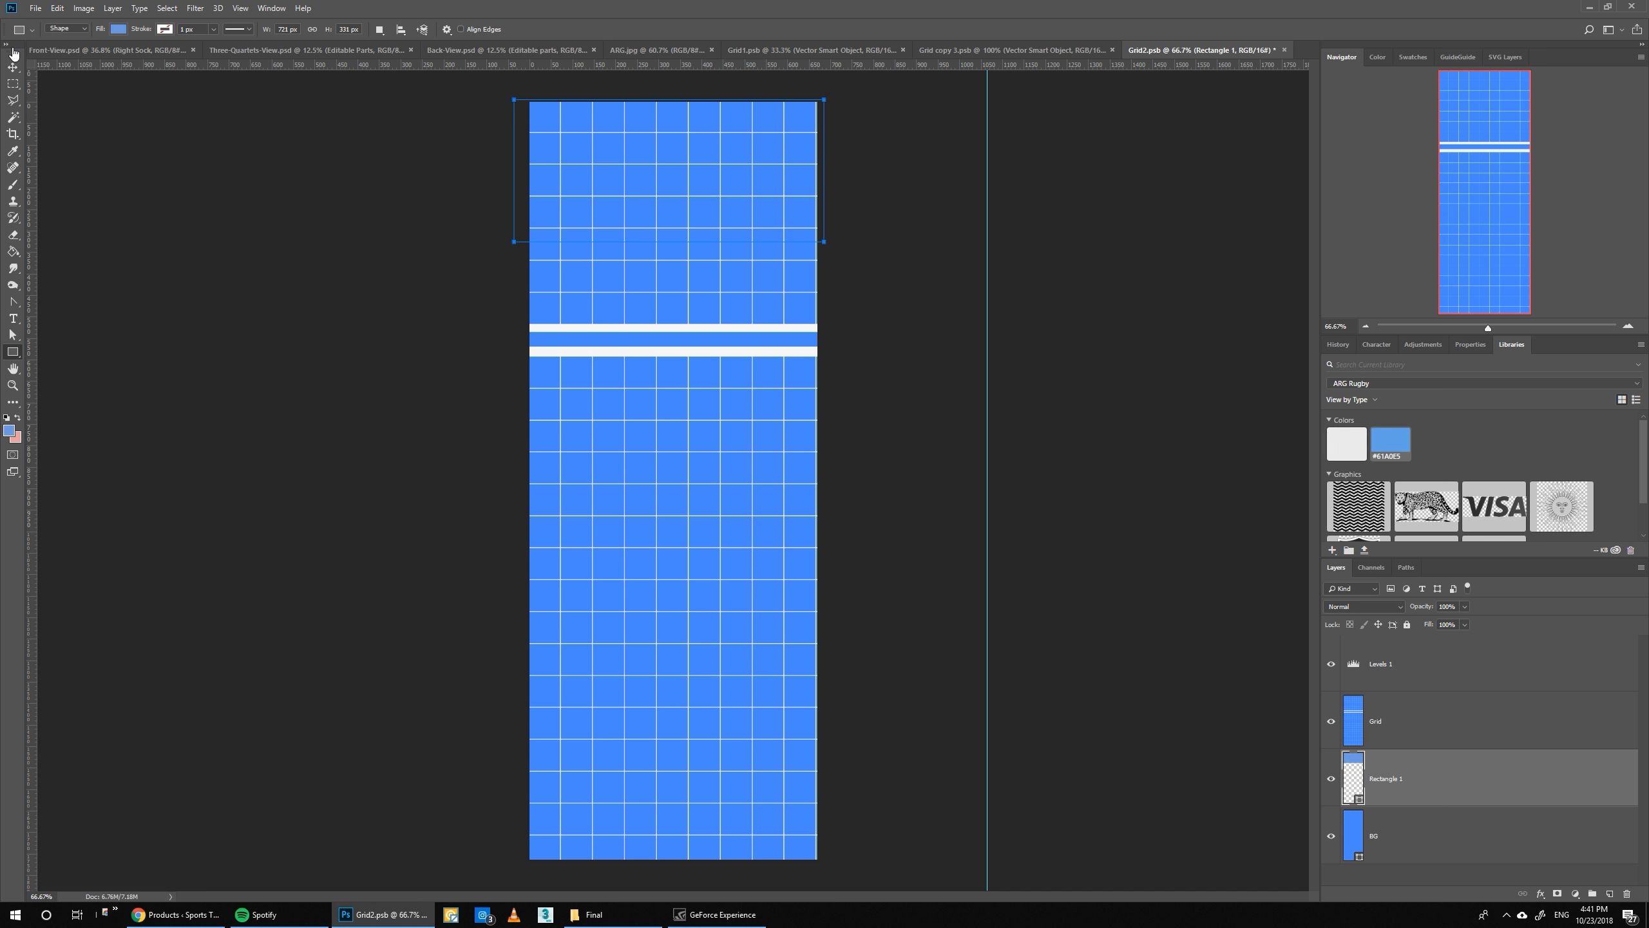
pyautogui.click(13, 66)
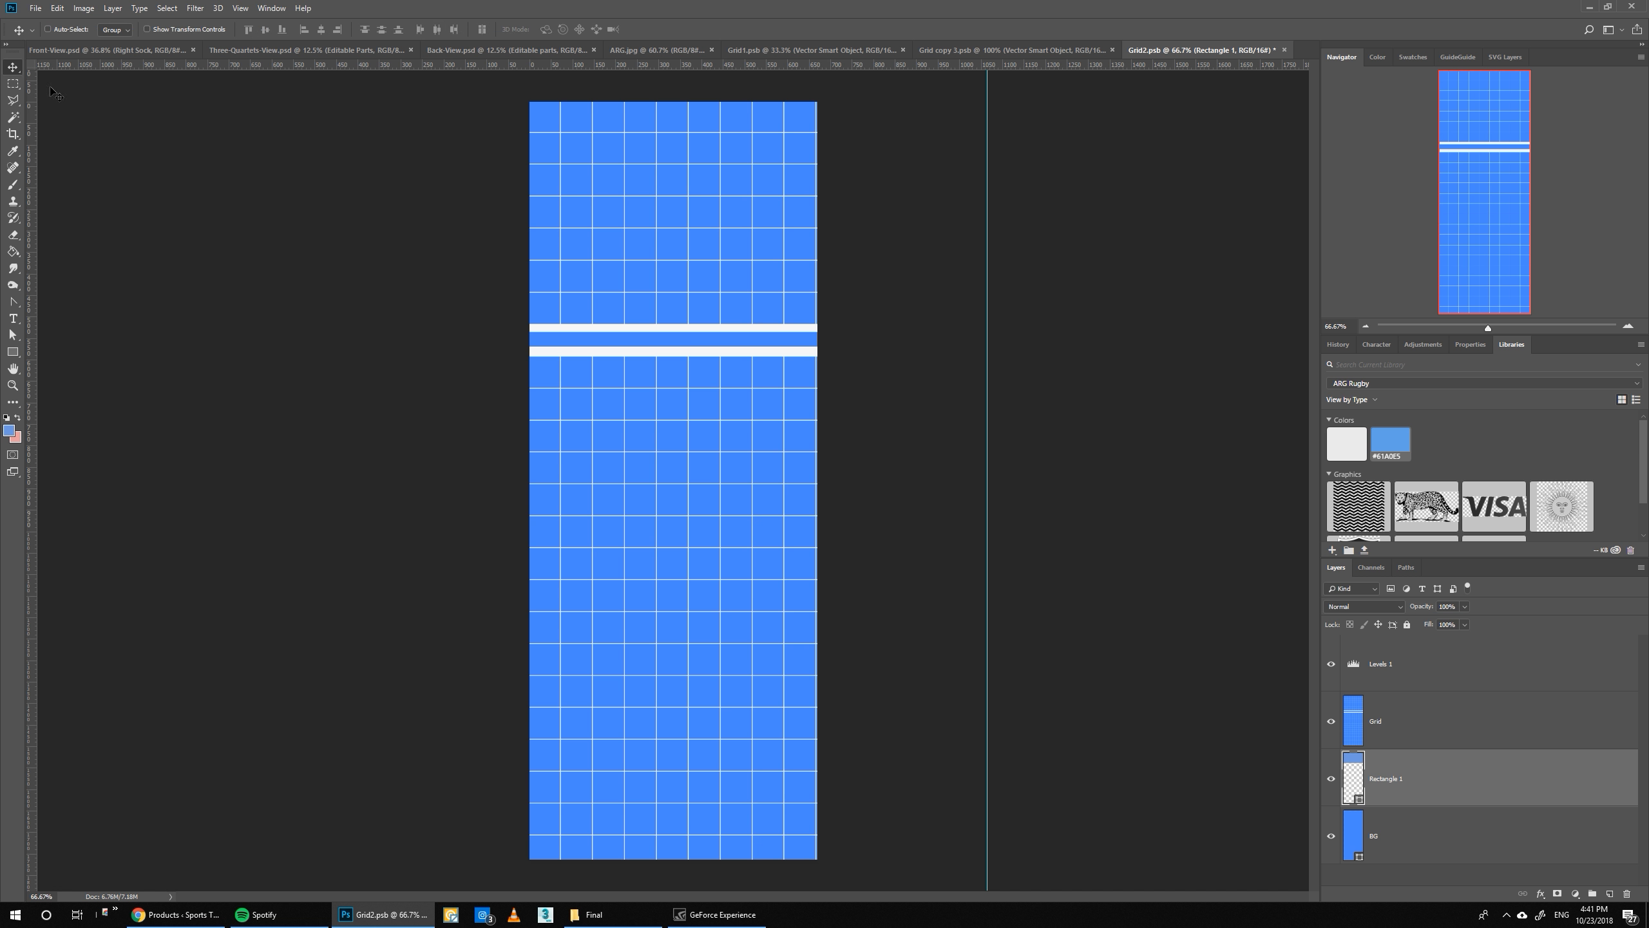
# - Hide the Grid layer of the right sock artwork and recolor its BG layer with the off-white swatch #EAEAEA
pyautogui.click(1331, 721)
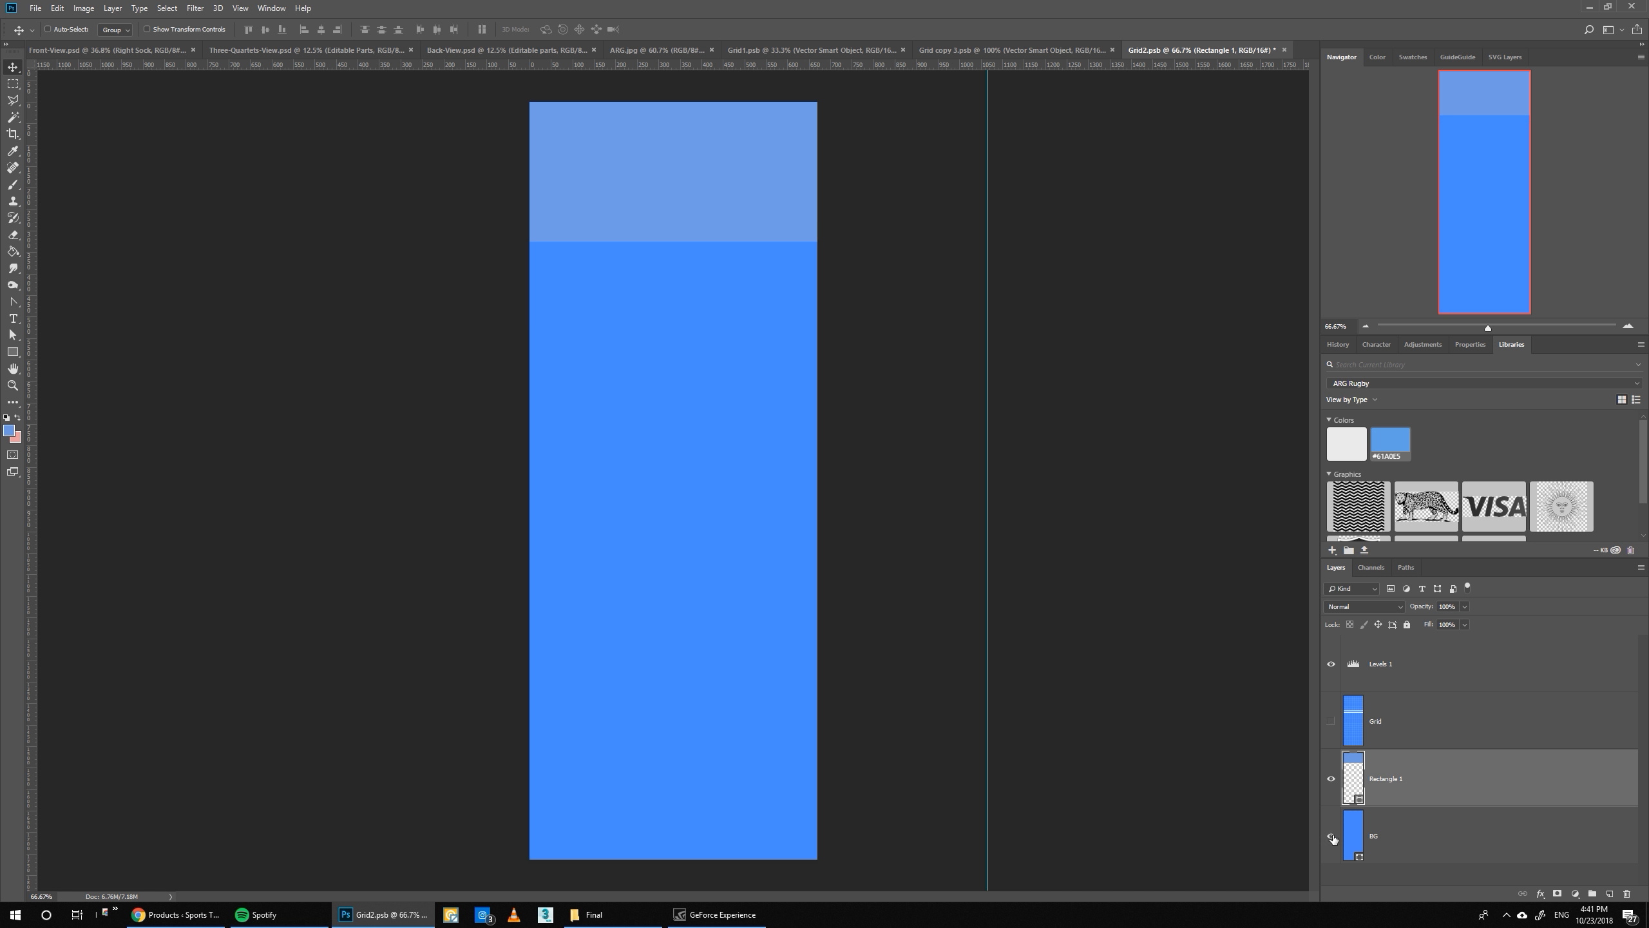
pyautogui.click(1345, 840)
pyautogui.click(1347, 444)
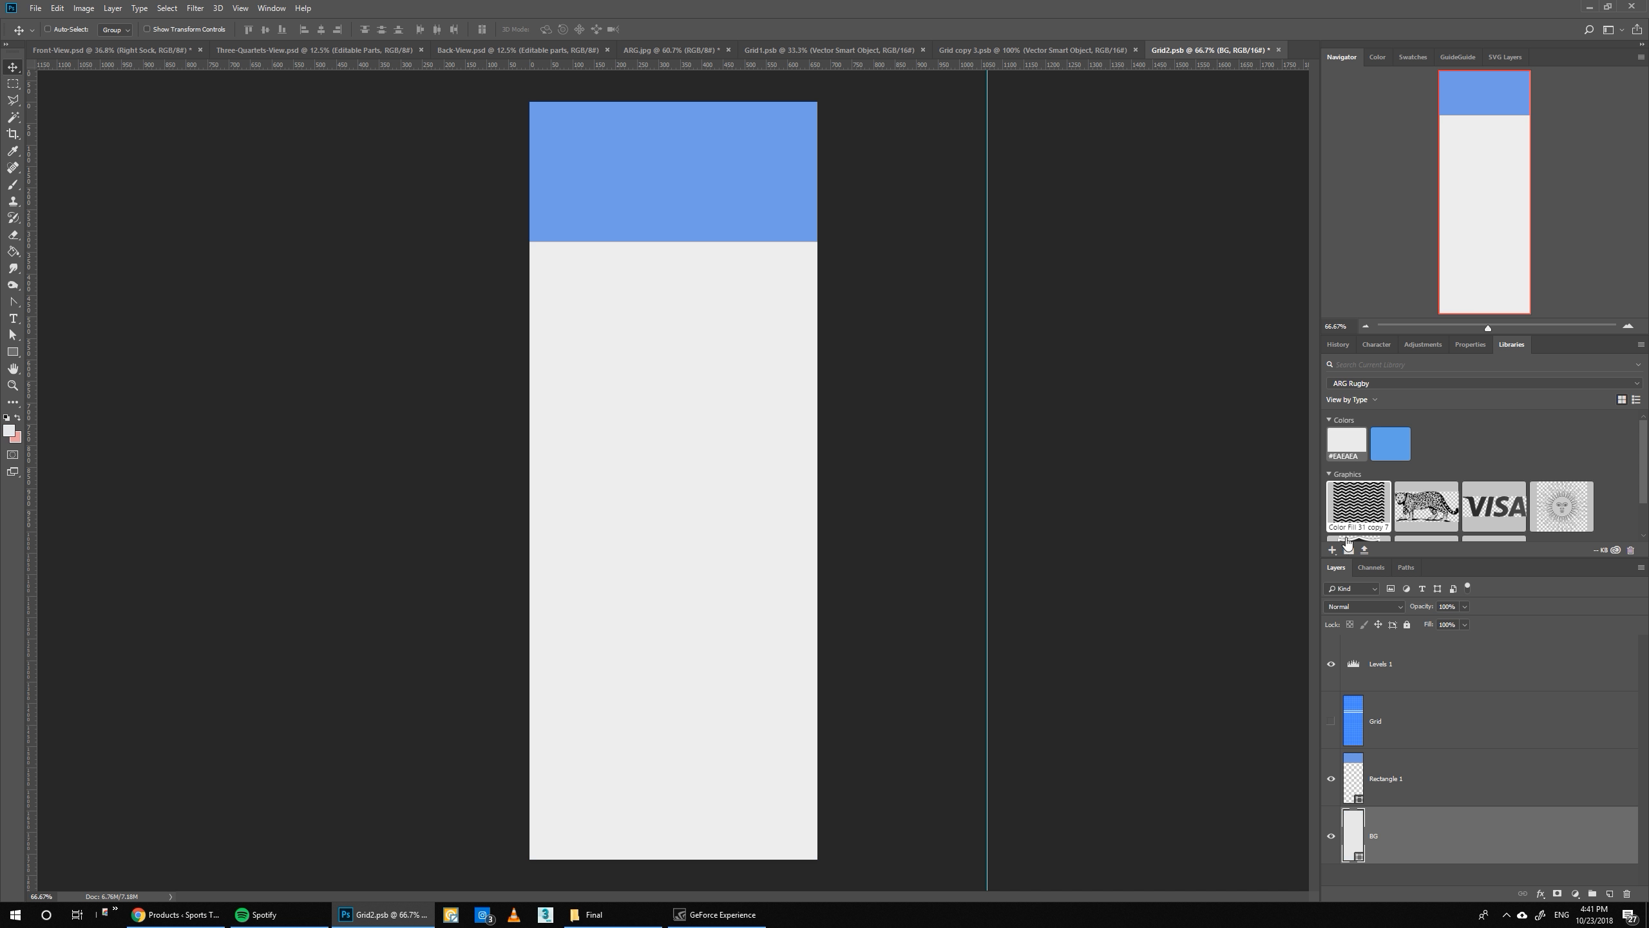
# - Duplicate the light blue rectangle twice and space the copies down the right sock artwork as alternating stripes
pyautogui.click(1420, 779)
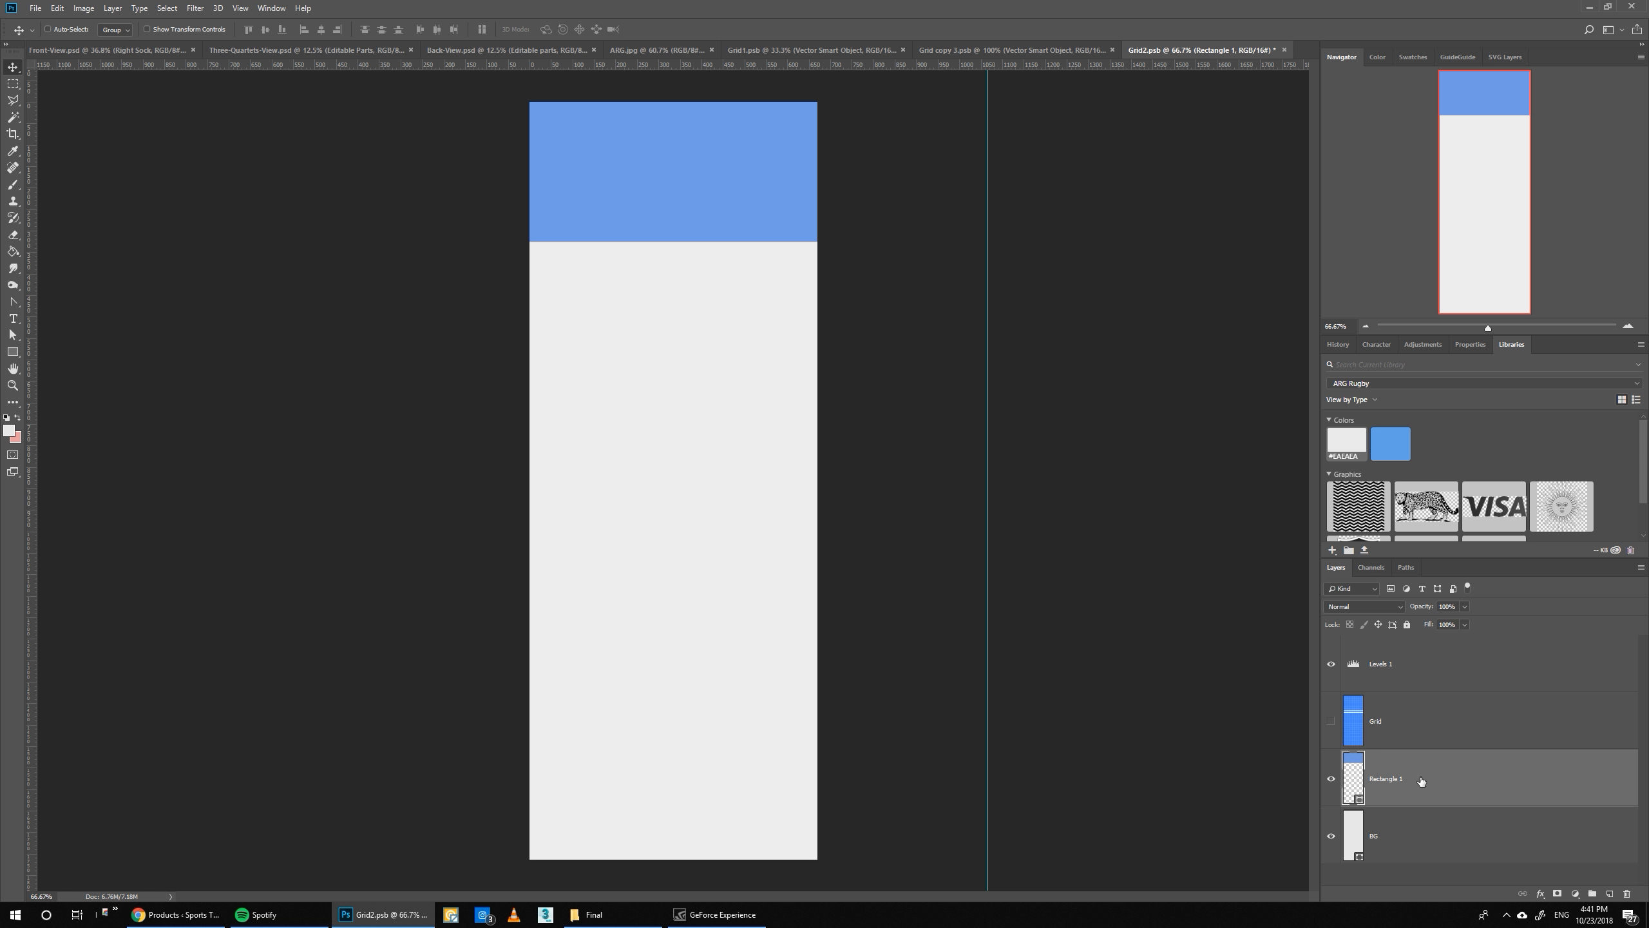
pyautogui.hotkey('ctrl', 'j')
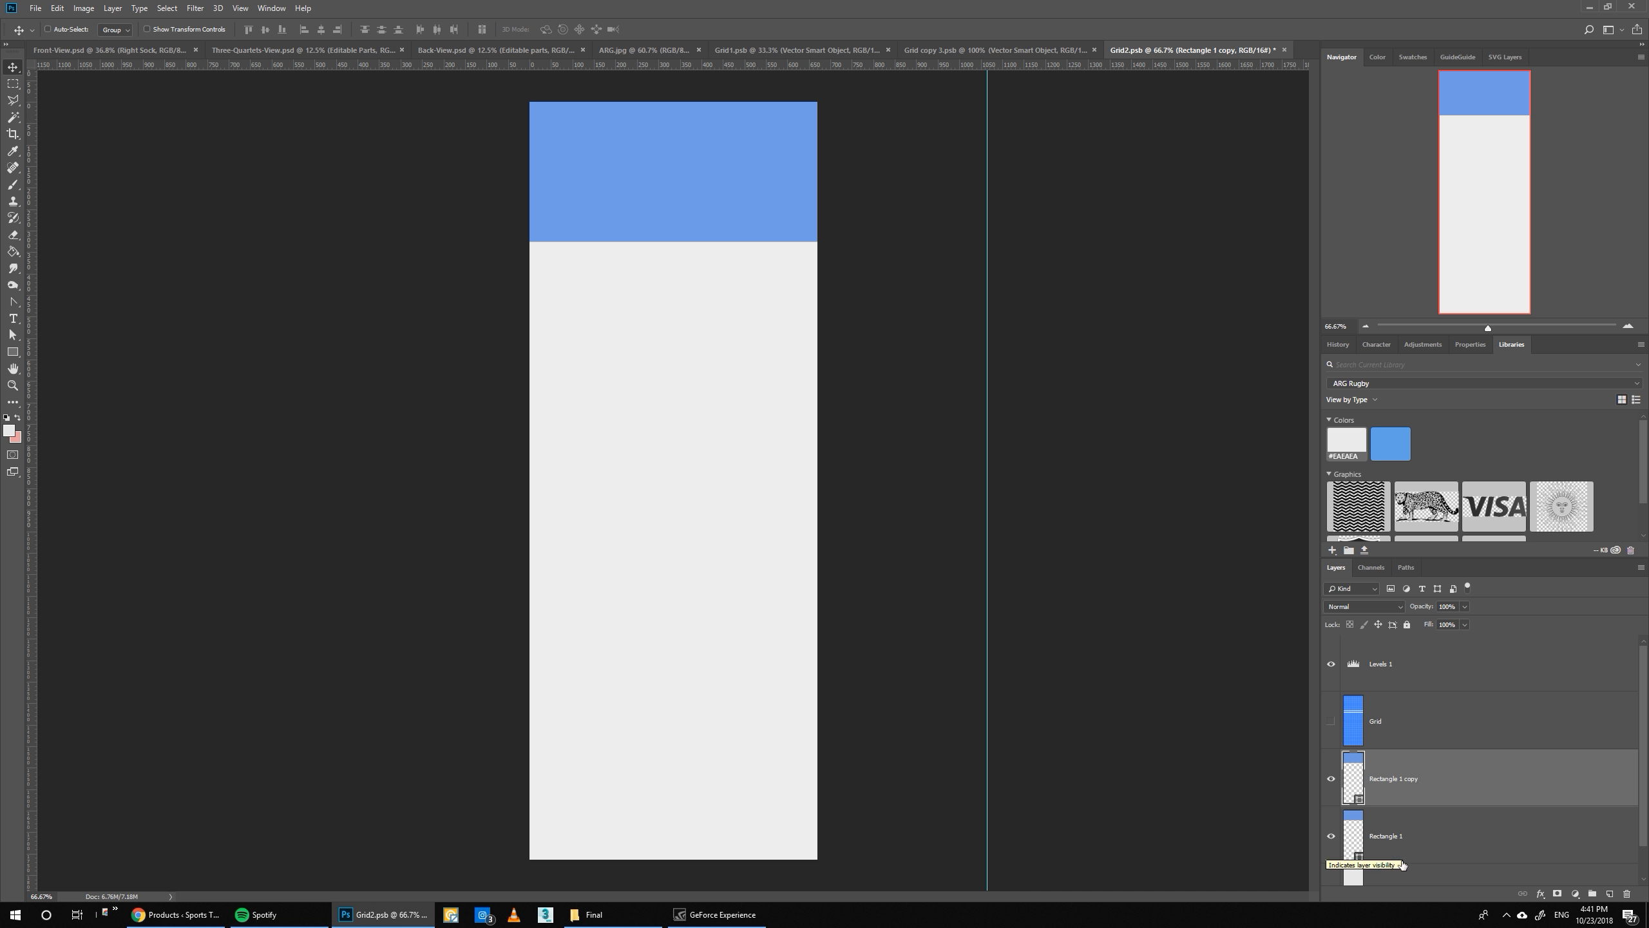
pyautogui.moveTo(783, 238); pyautogui.dragTo(735, 481)
pyautogui.hotkey('ctrl', 'j')
pyautogui.moveTo(734, 483); pyautogui.dragTo(727, 756)
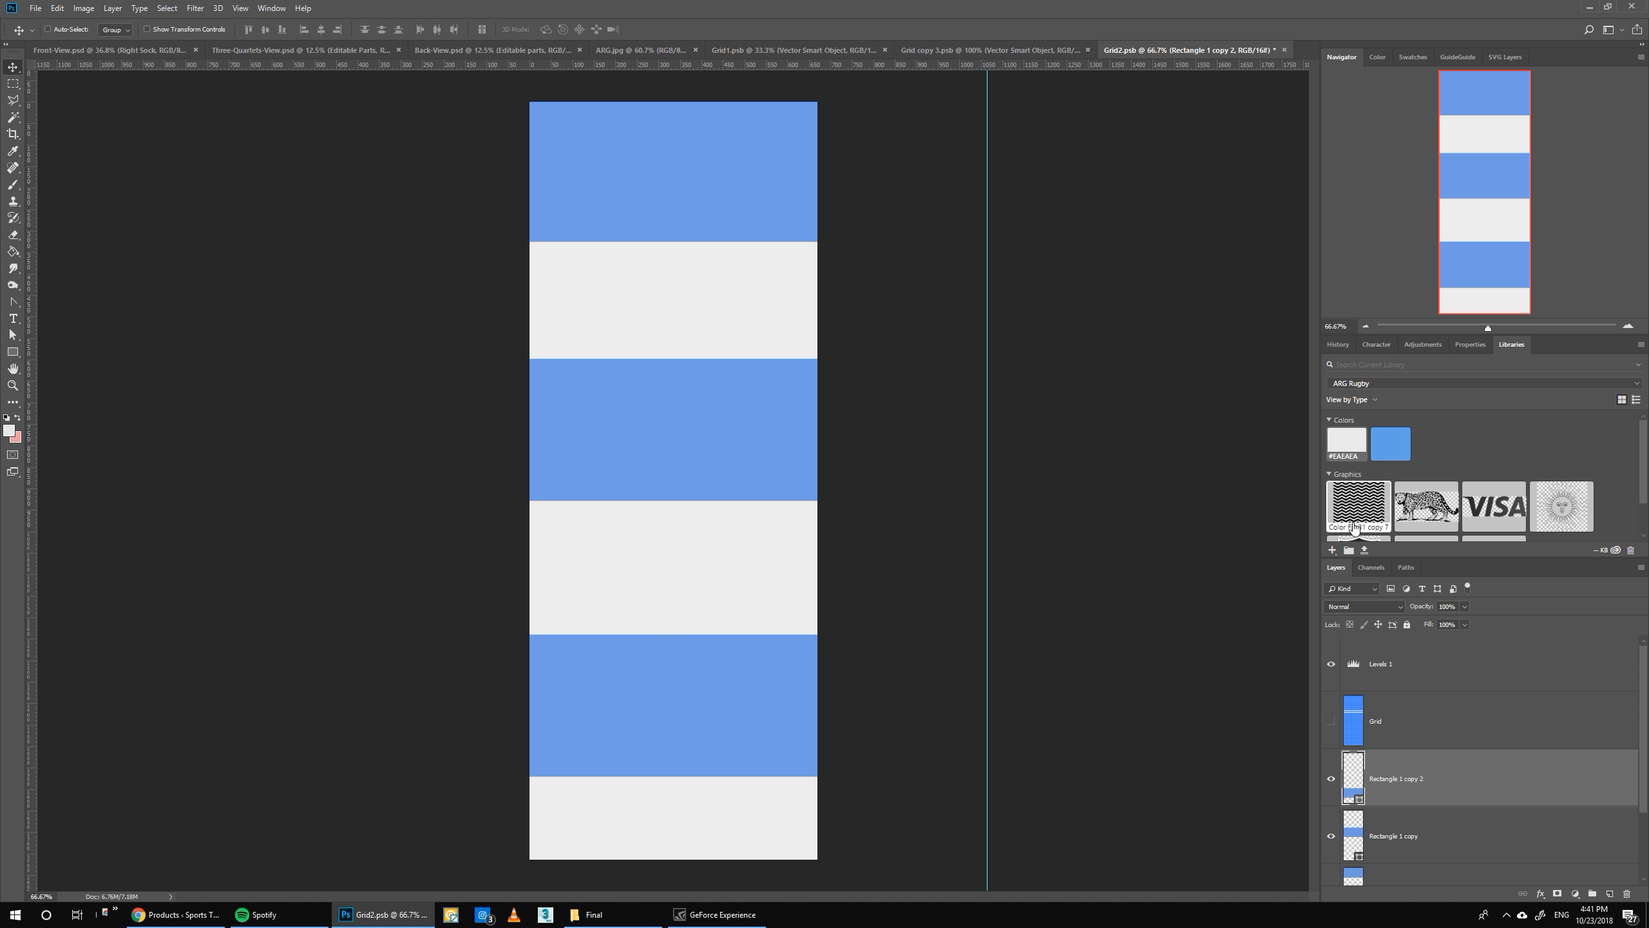
# - Place the library's Nike swoosh in the off-white band below the middle blue stripe, save the sock artwork, and return to Front-View.psd
pyautogui.scroll(-2, 1355, 529)
pyautogui.moveTo(1472, 509); pyautogui.dragTo(656, 584)
pyautogui.press('Return')
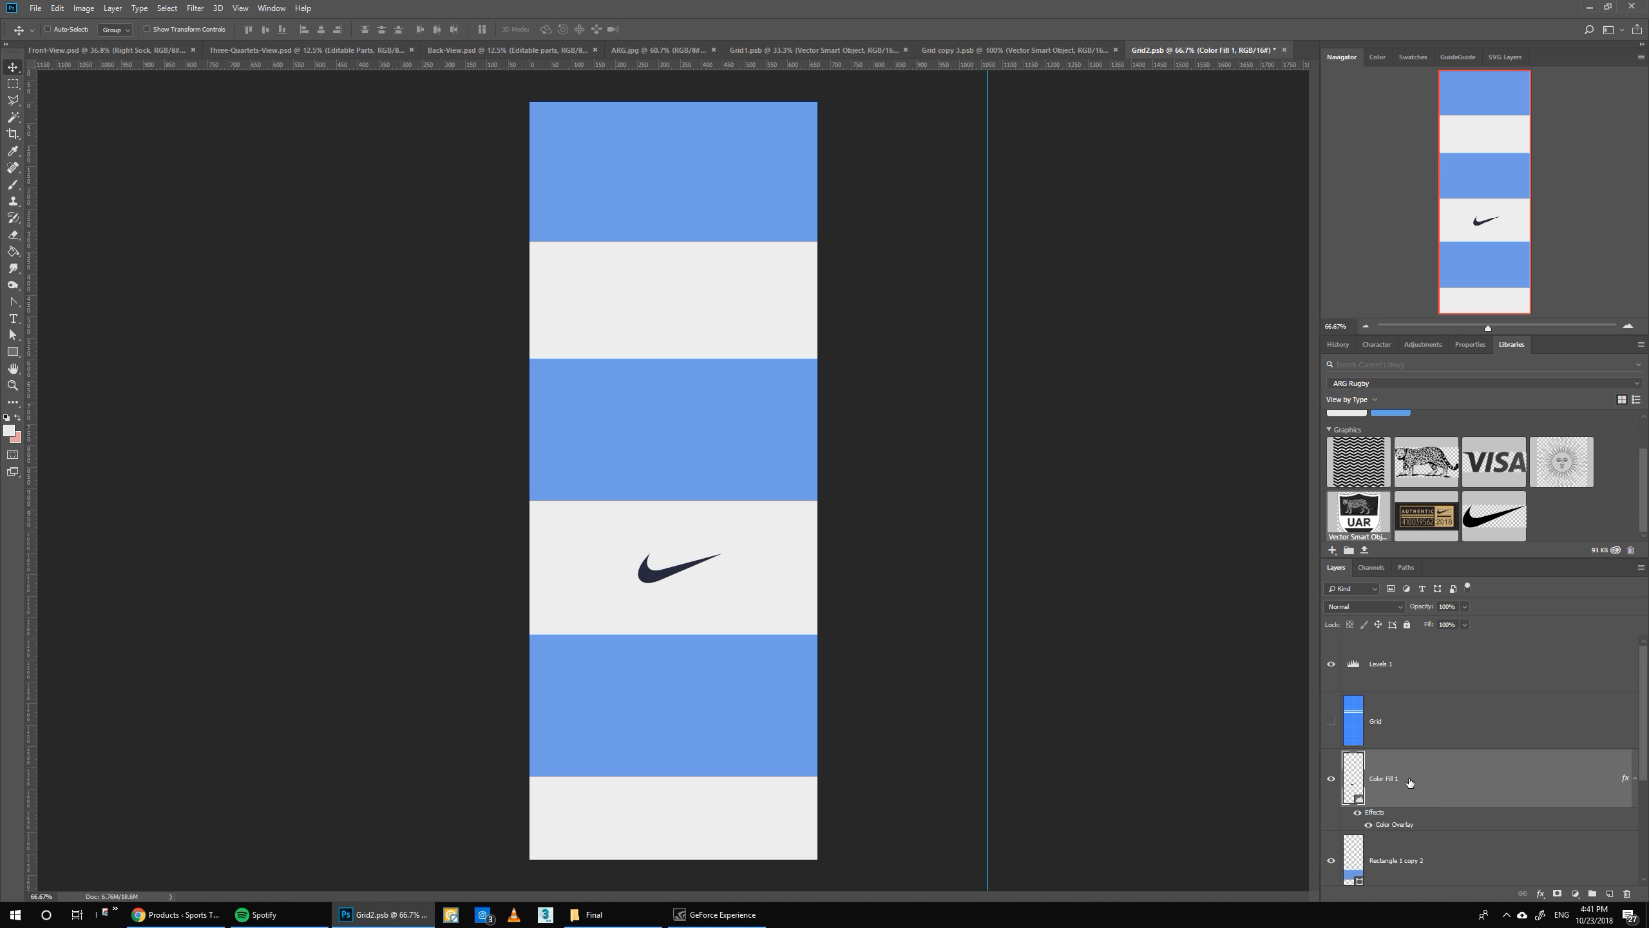
pyautogui.hotkey('ctrl', 's')
pyautogui.click(182, 51)
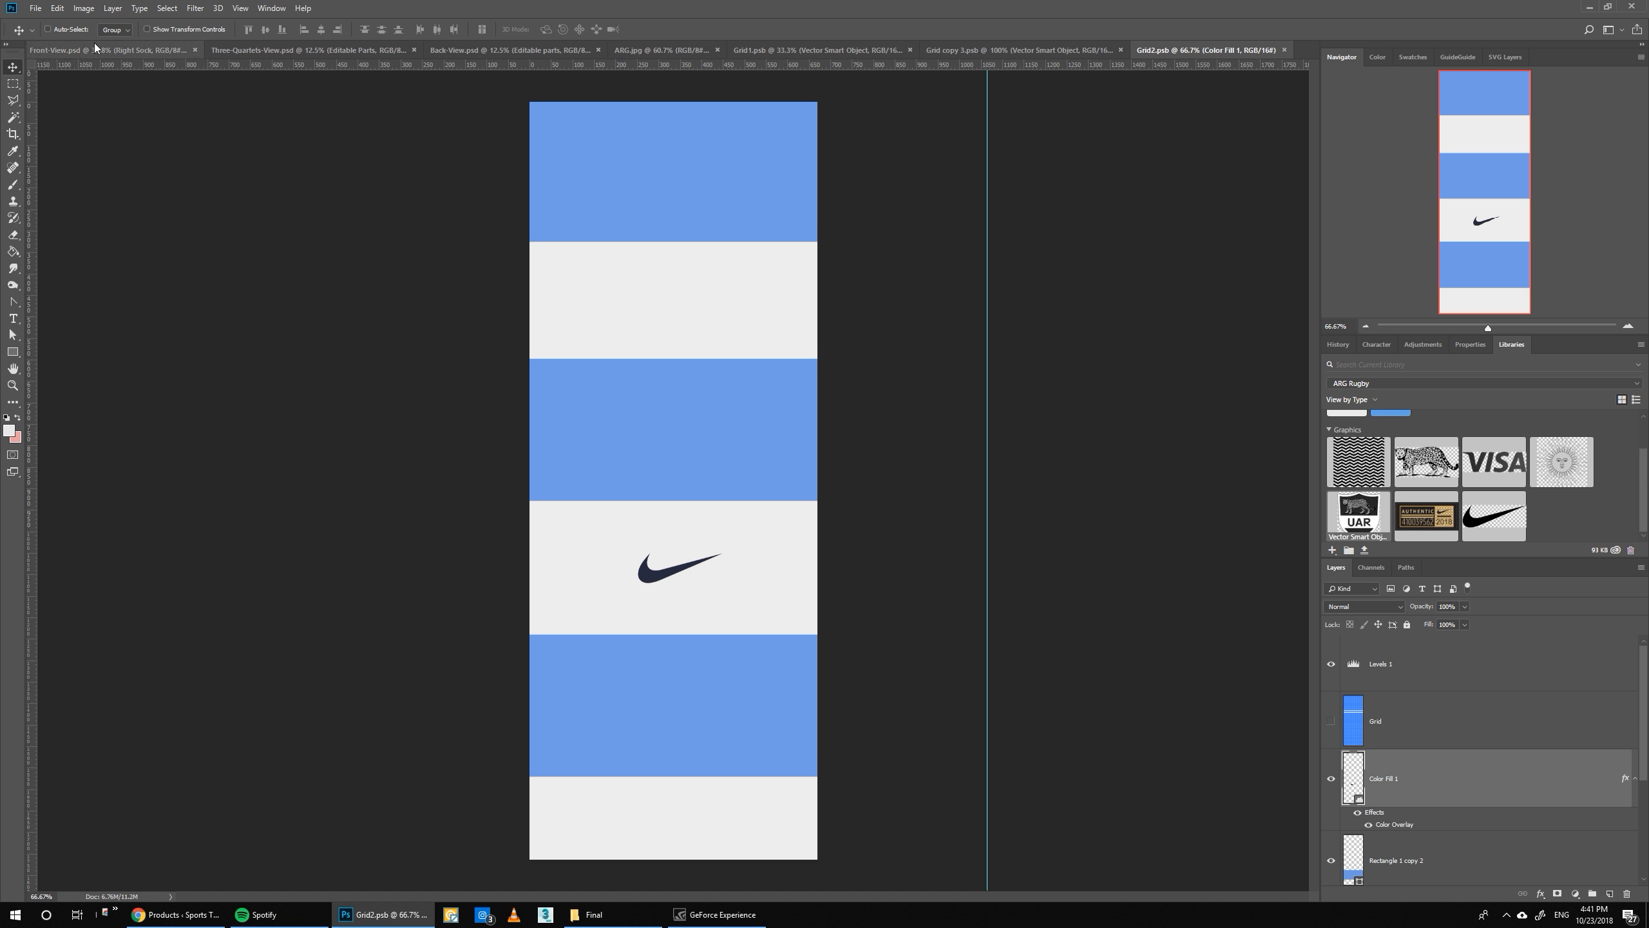
# - Open the Left Sock smart object and copy the swoosh and three stripe layers from Grid2.psb into it
pyautogui.scroll(-2, 1466, 803)
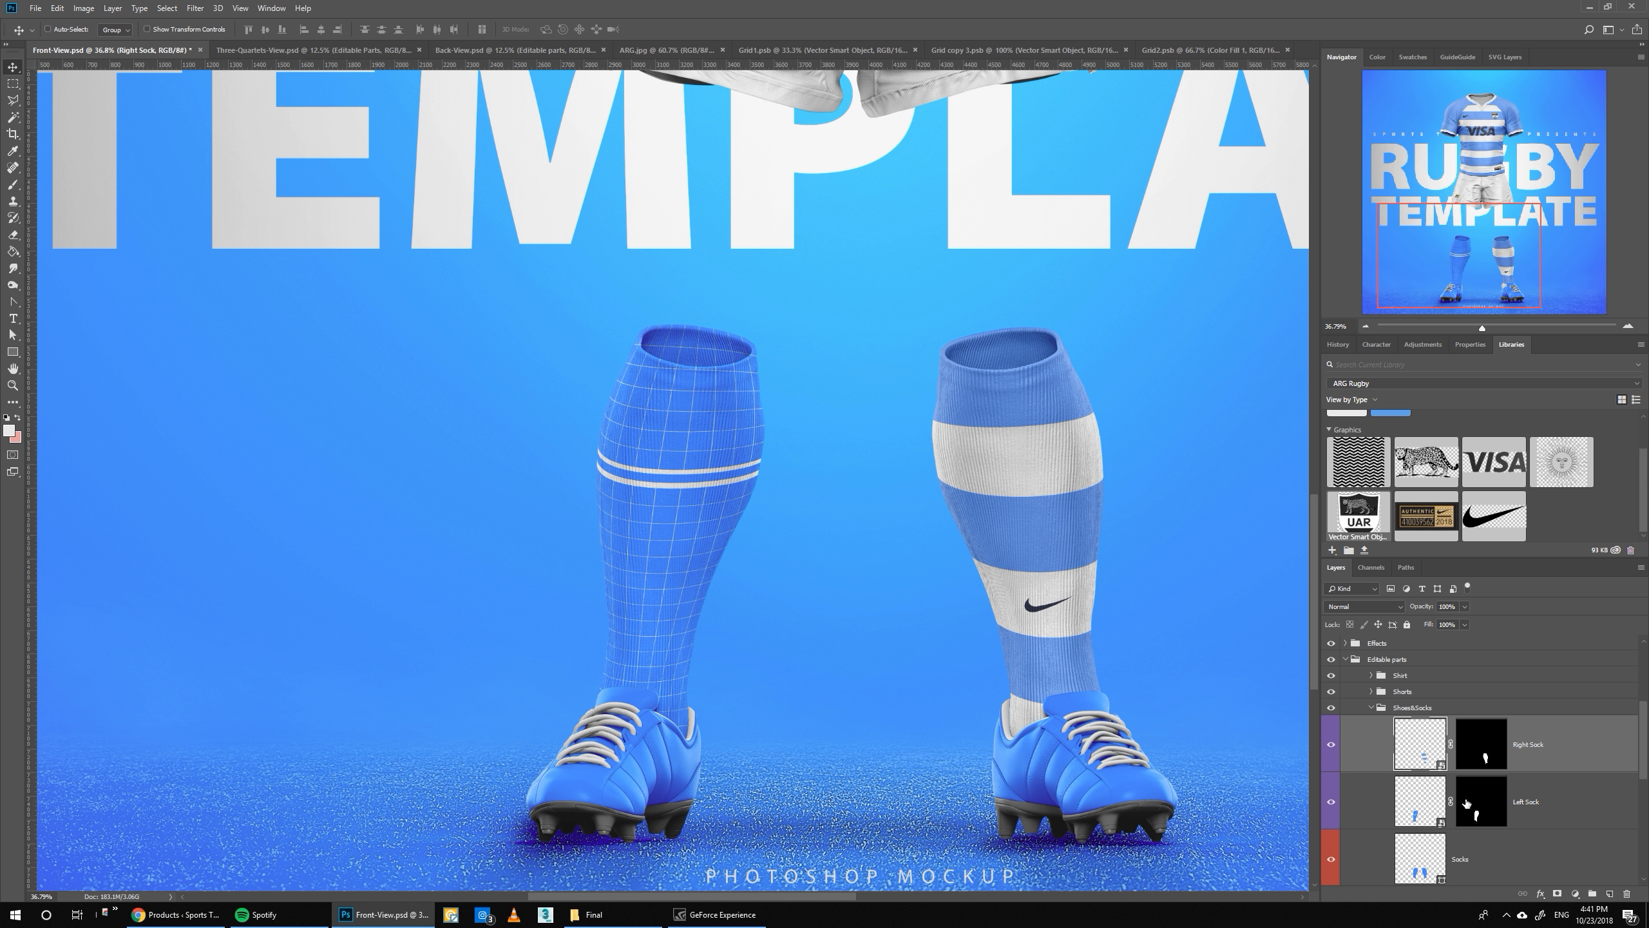
pyautogui.doubleClick(1421, 805)
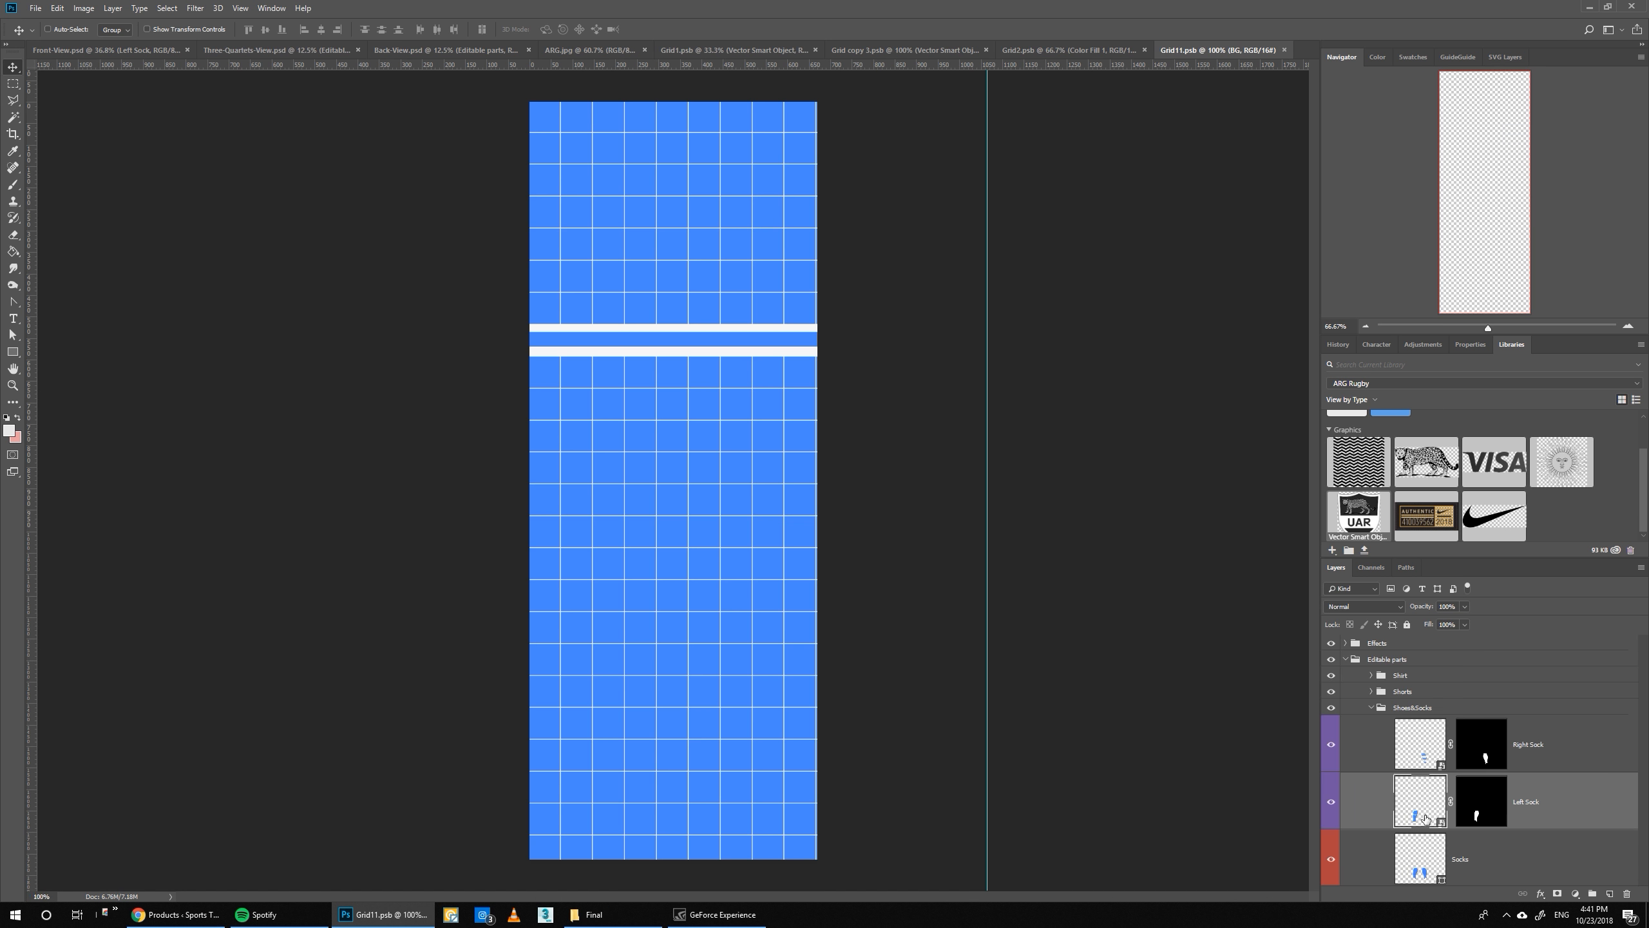
pyautogui.click(1078, 50)
pyautogui.moveTo(1080, 52); pyautogui.dragTo(817, 435)
pyautogui.scroll(-3, 1427, 810)
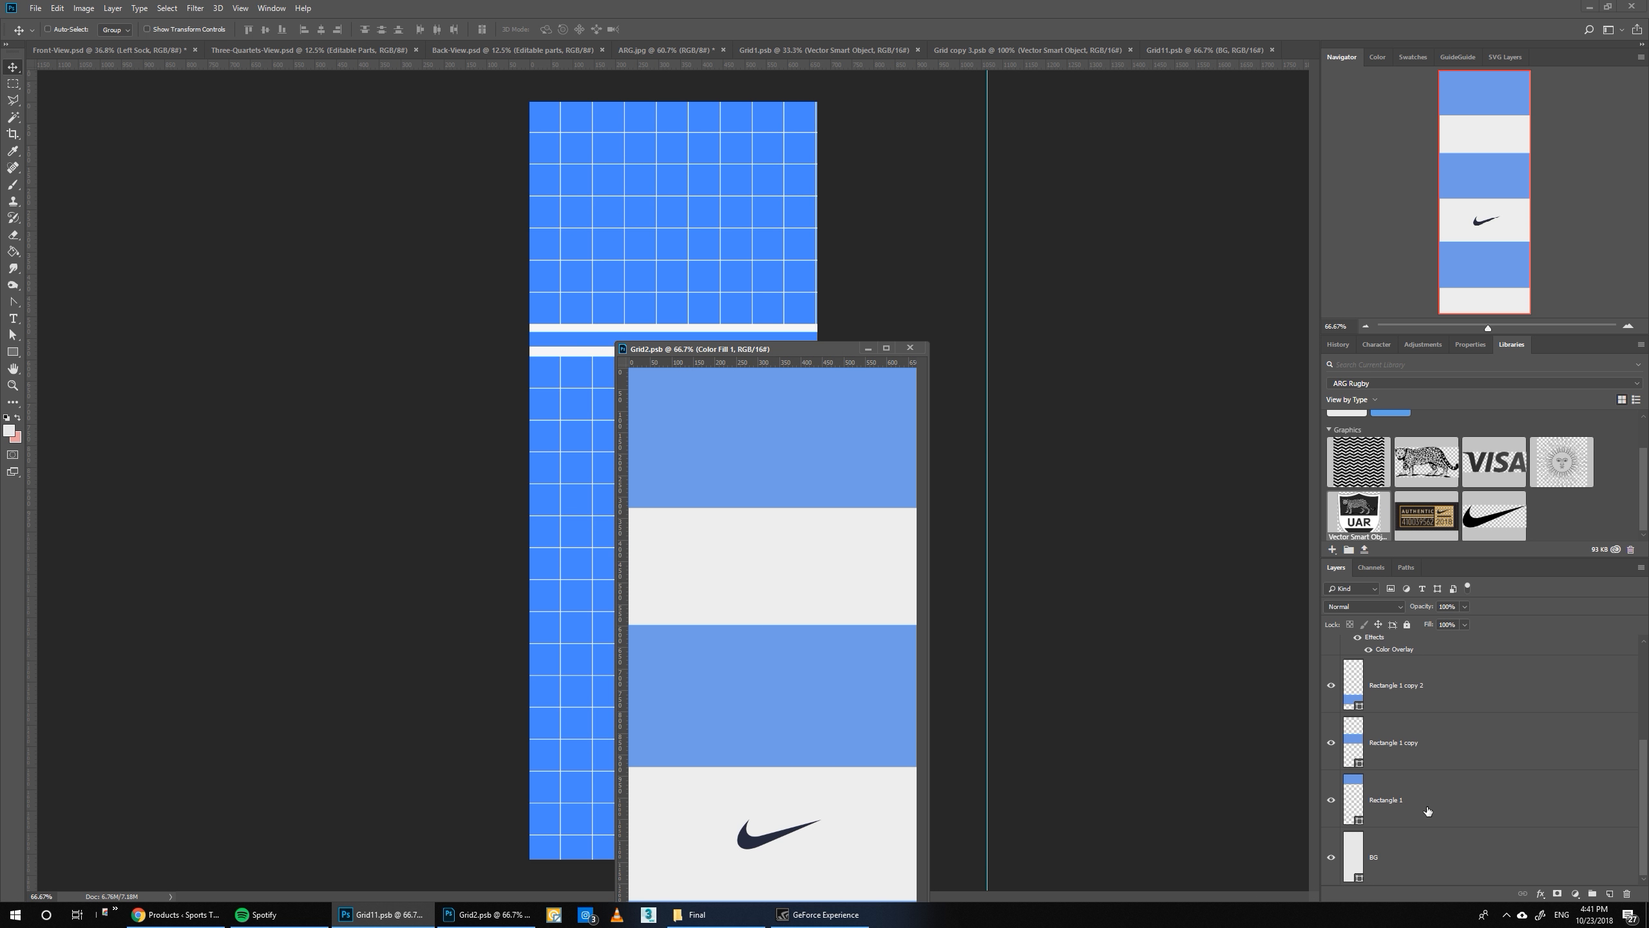
pyautogui.keyDown('shift'); pyautogui.click(1401, 809); pyautogui.keyUp('shift')
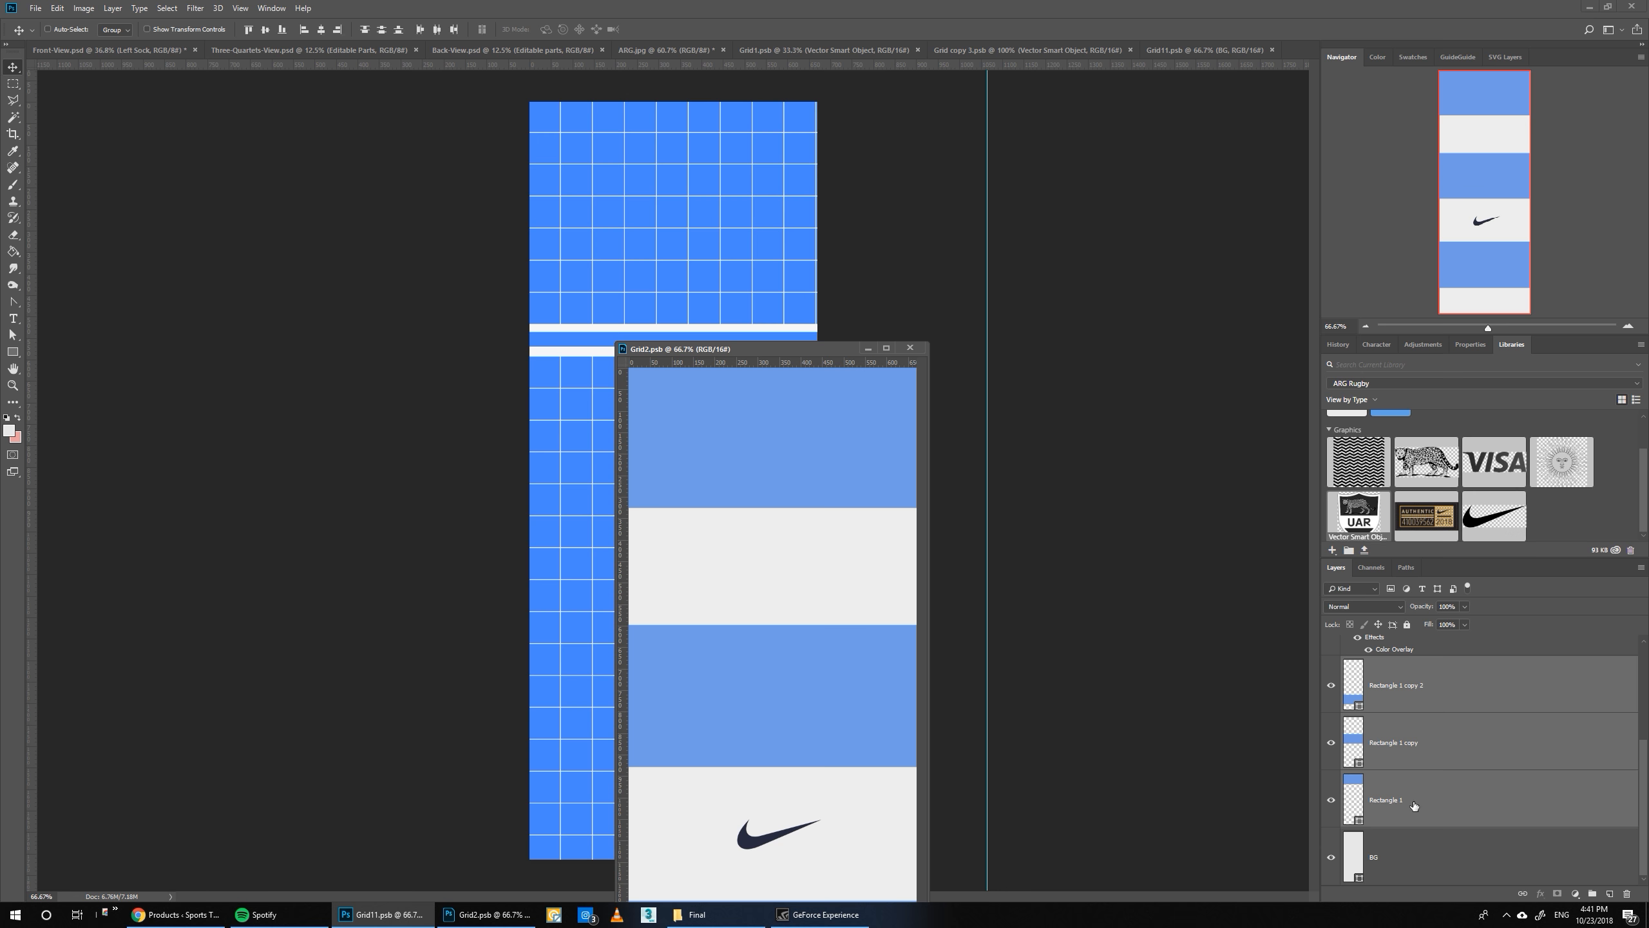
pyautogui.moveTo(1401, 809); pyautogui.dragTo(651, 303)
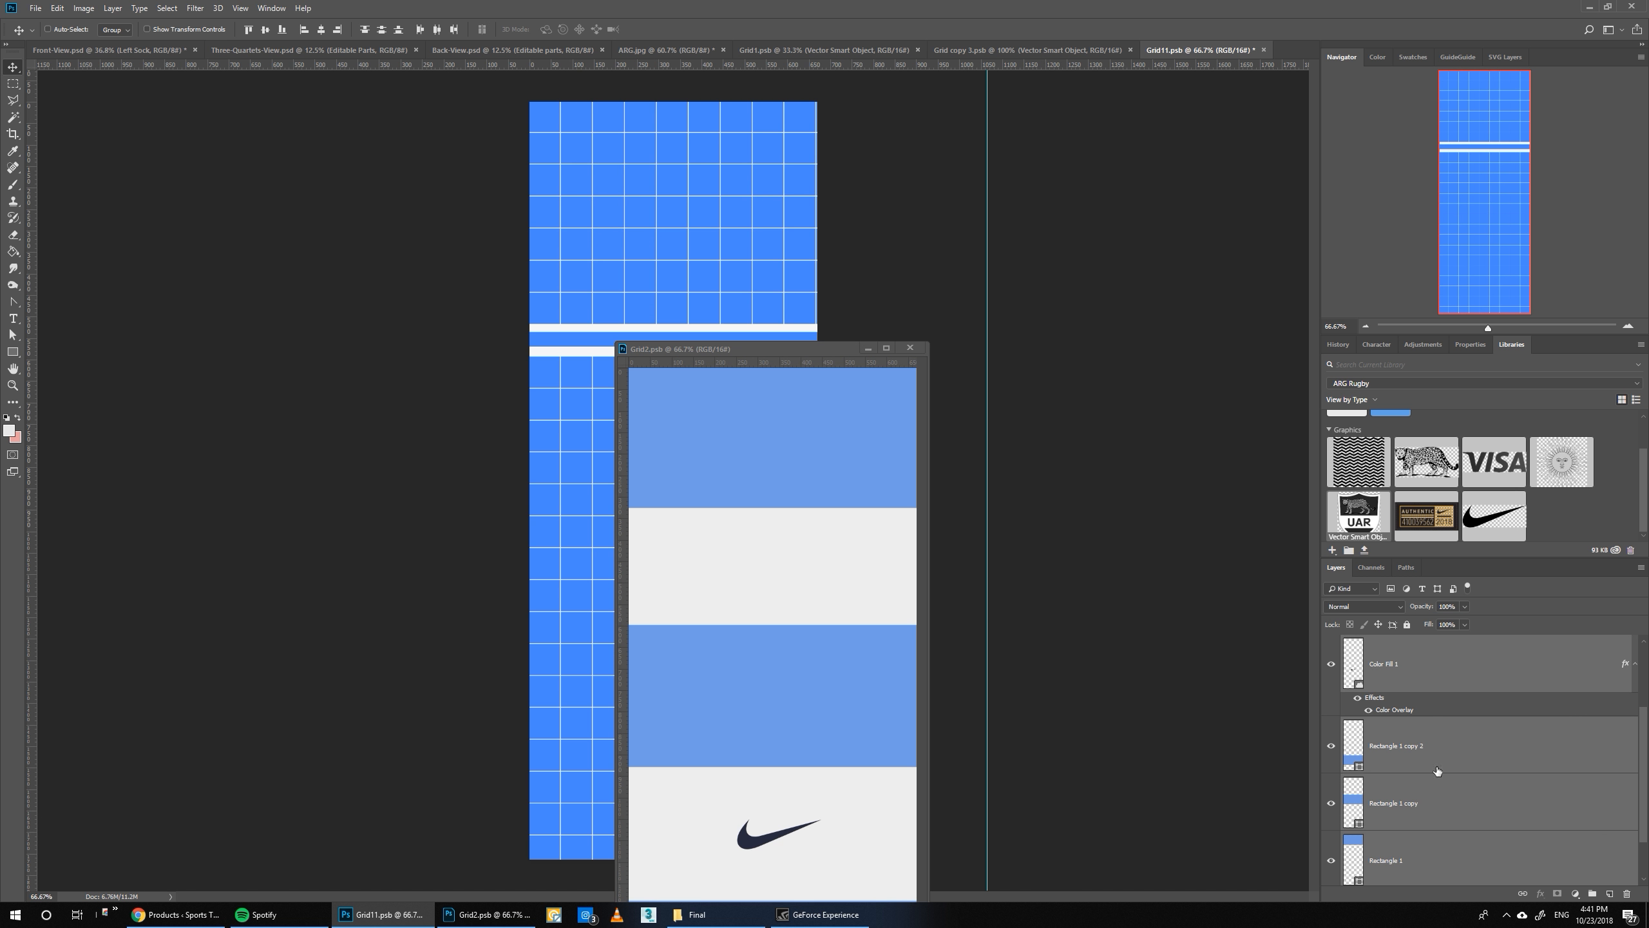
# - Hide the Grid layer of the left sock artwork and recolor its BG layer with the off-white swatch #EAEAEA
pyautogui.scroll(2, 1428, 785)
pyautogui.click(1329, 730)
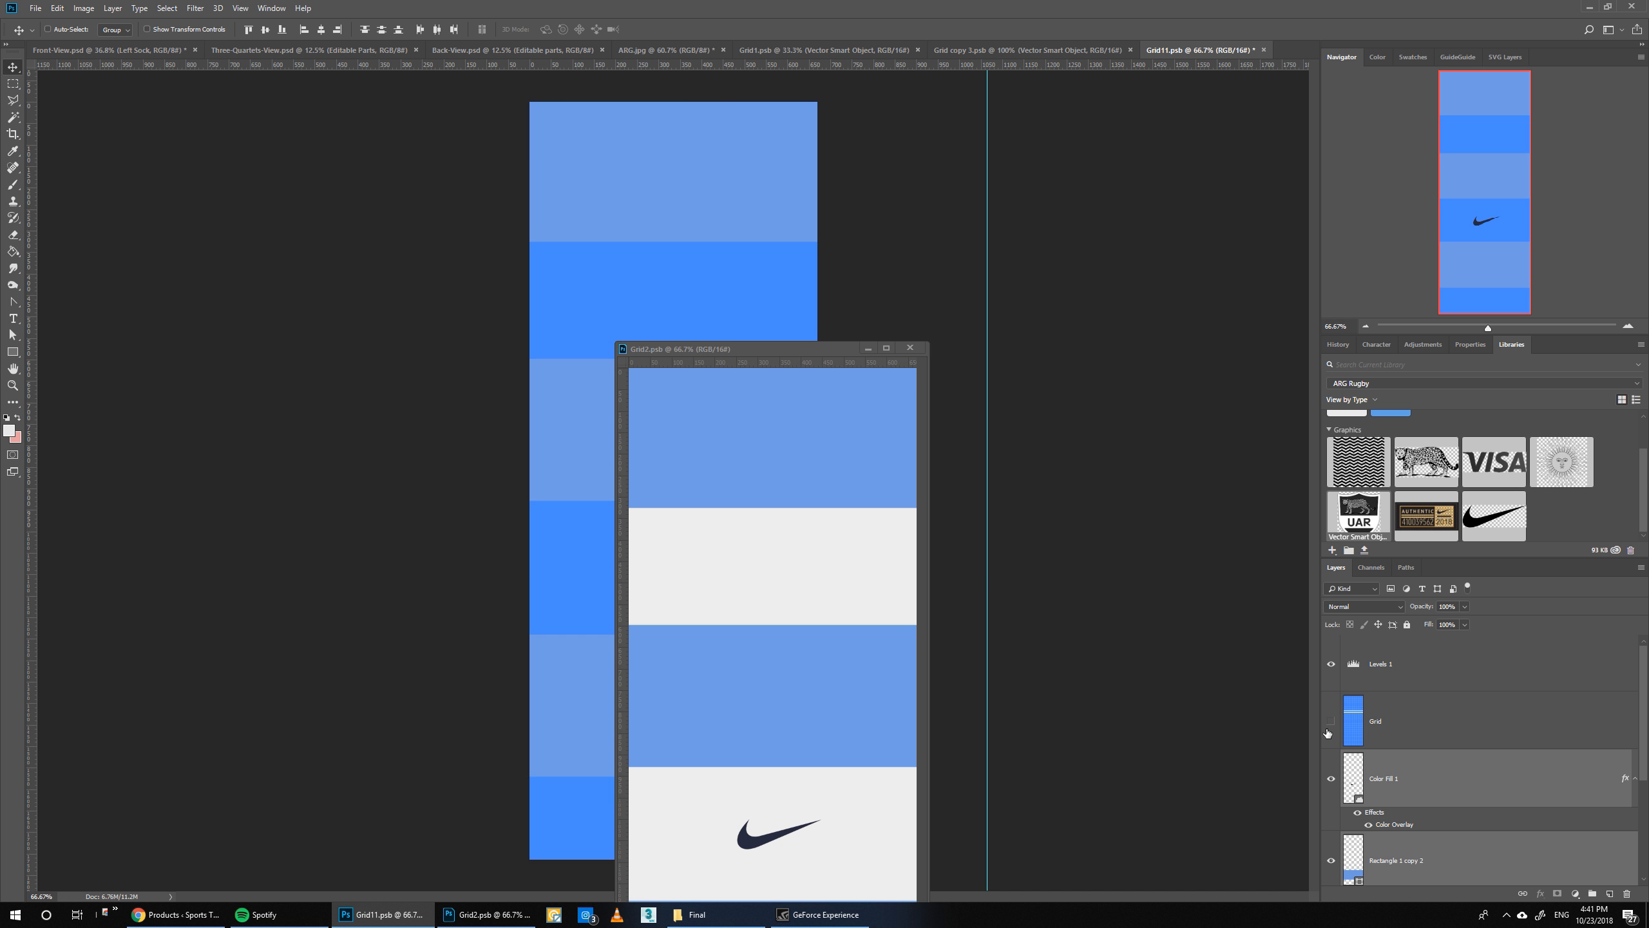
pyautogui.scroll(-2, 1327, 732)
pyautogui.click(1360, 856)
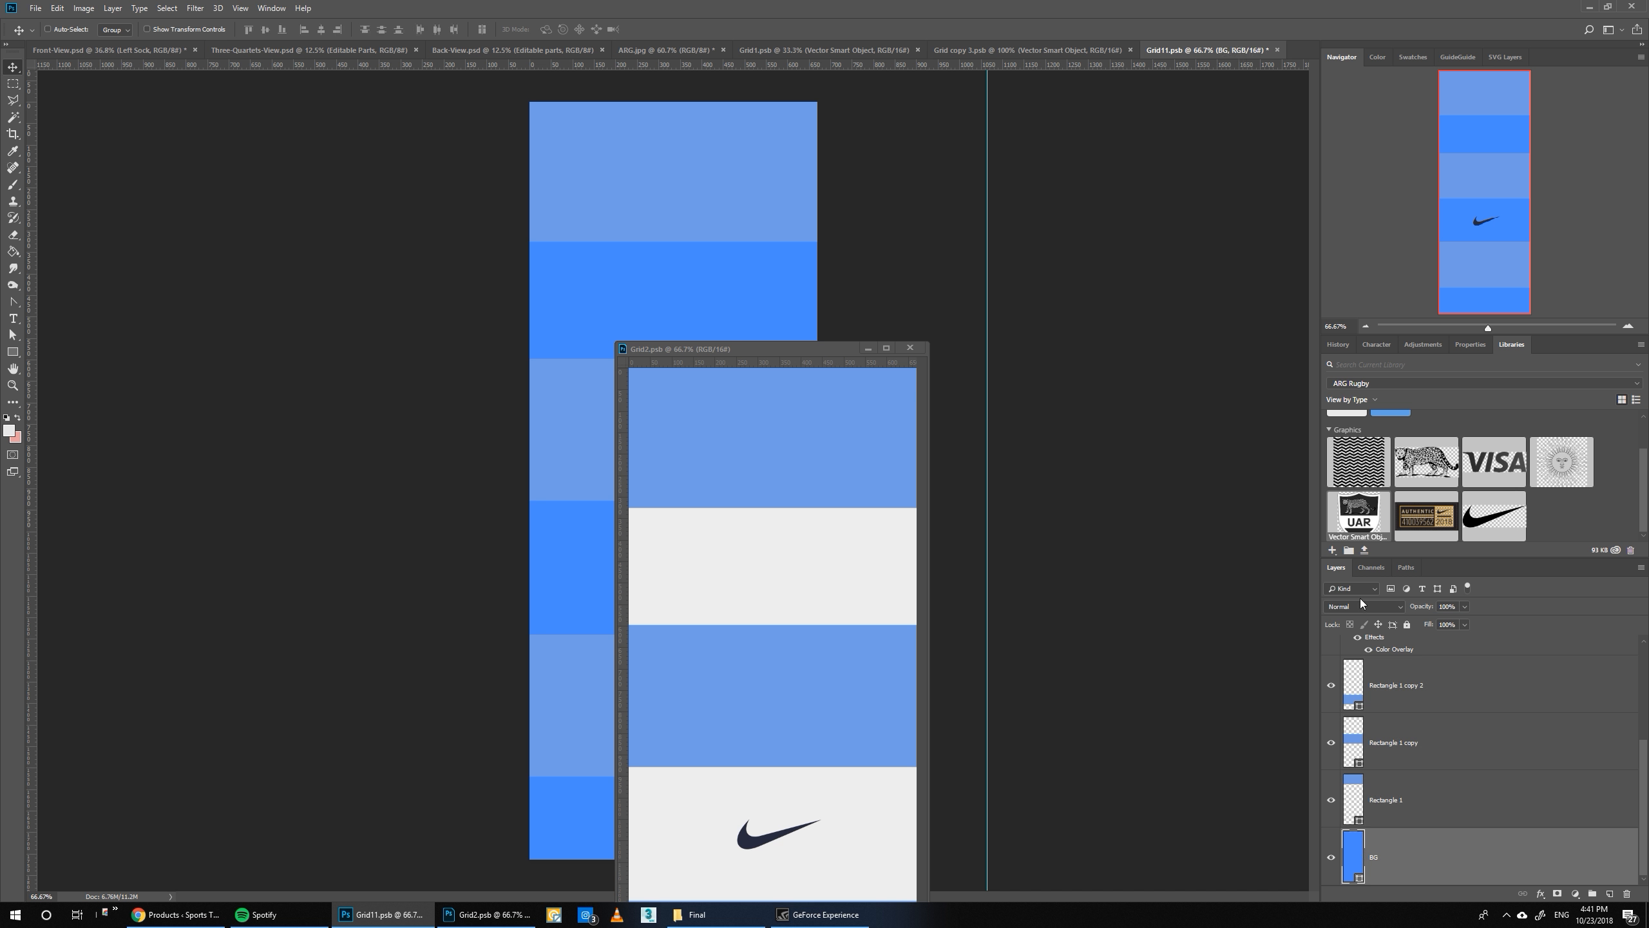
pyautogui.scroll(2, 1396, 467)
pyautogui.click(1352, 457)
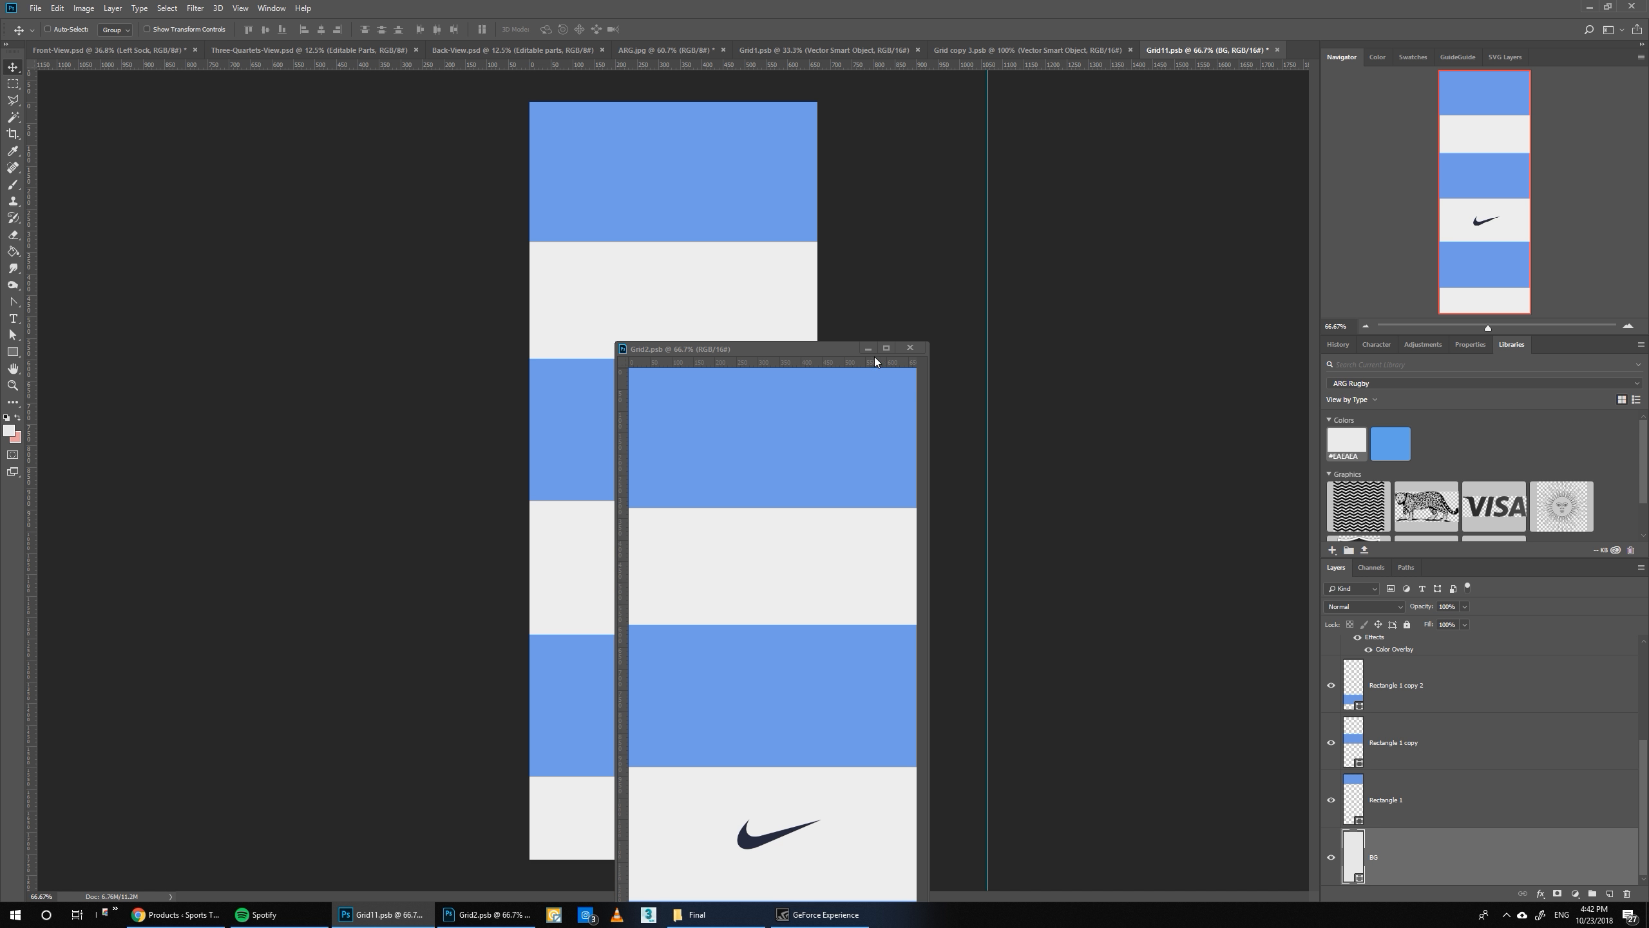
# - Close Grid2.psb, then close Grid11.psb and save its changes to update the left sock
pyautogui.click(910, 347)
pyautogui.click(1278, 51)
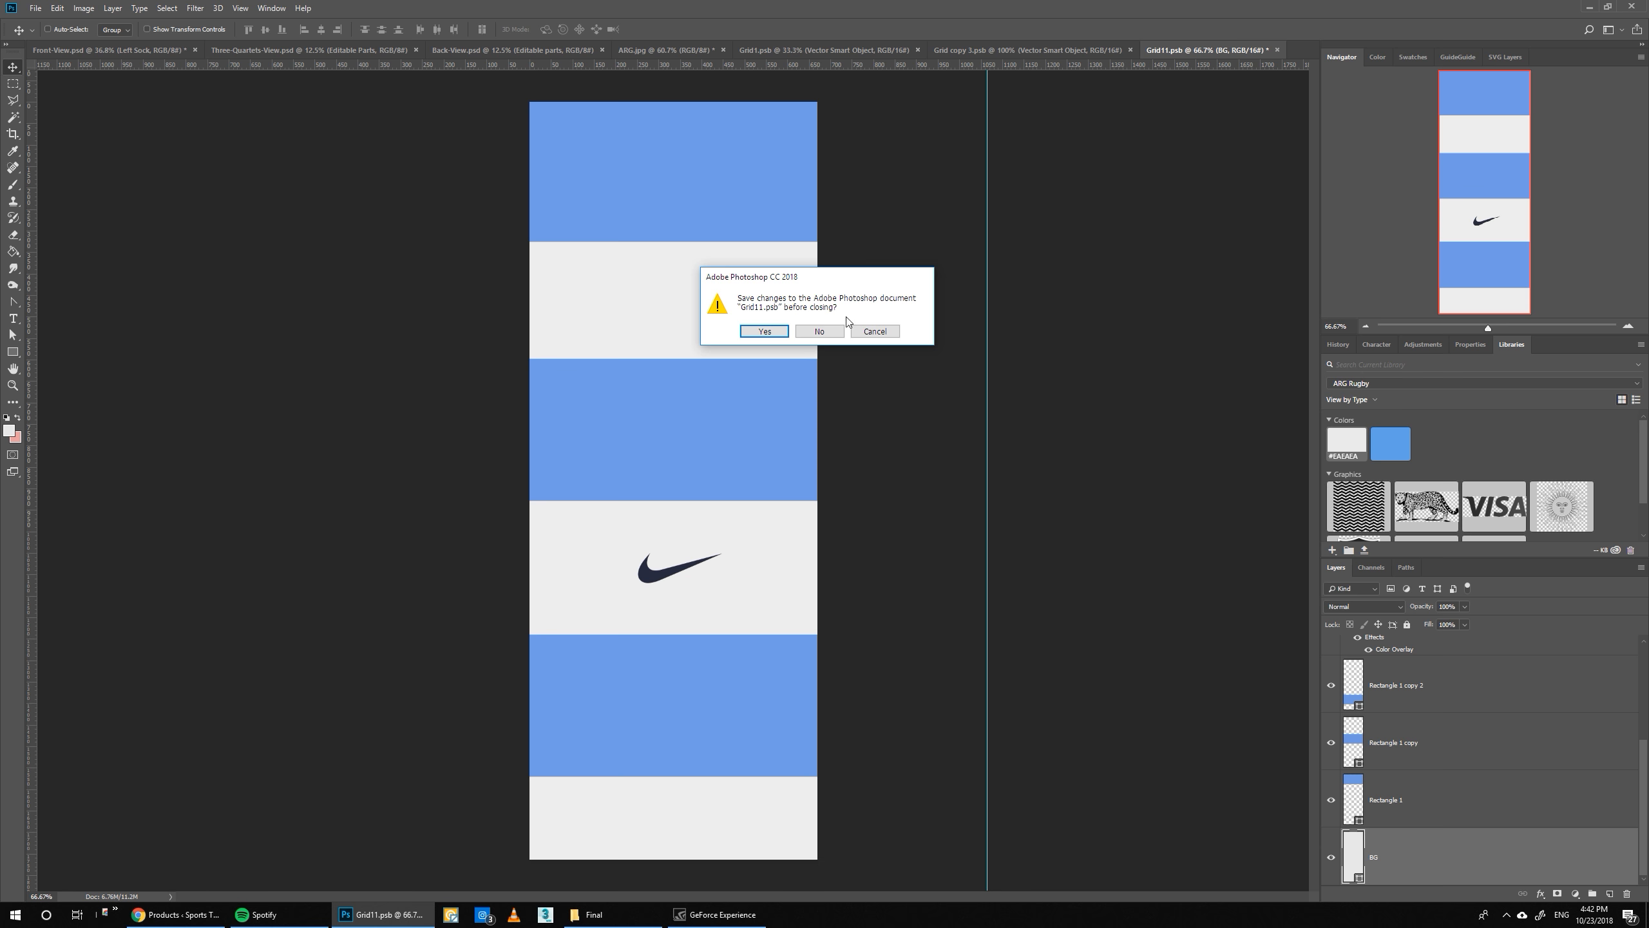
pyautogui.click(756, 327)
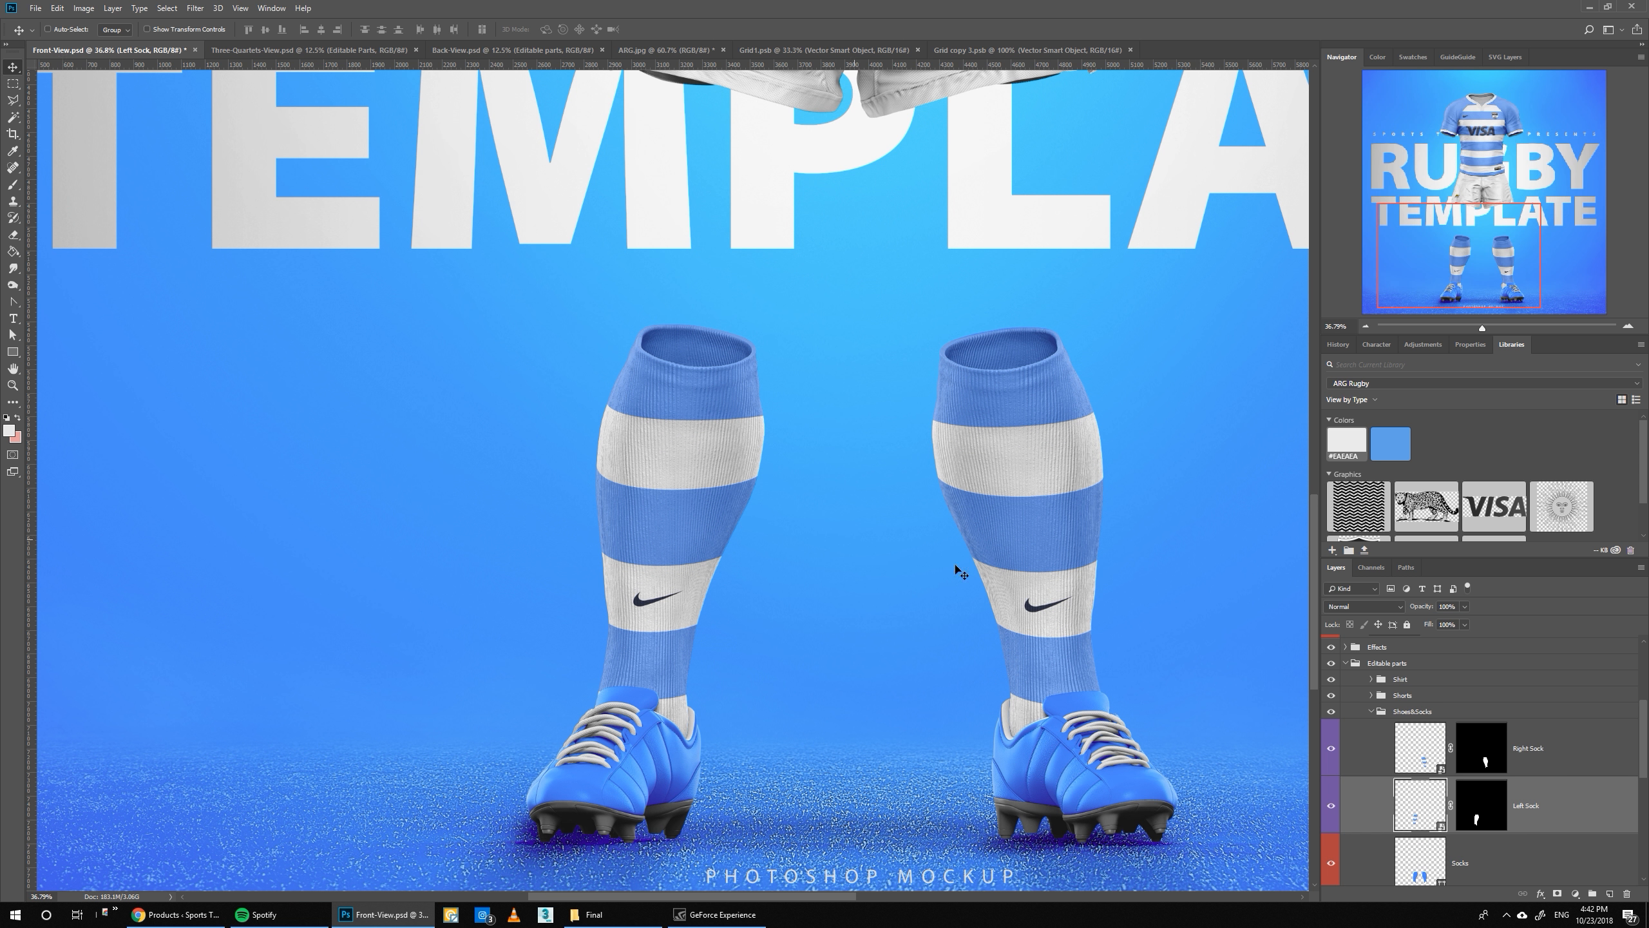
# - Recolor the Shoe Body layer dark grey #4a4a4a
pyautogui.scroll(-5, 1419, 777)
pyautogui.scroll(-2, 1419, 778)
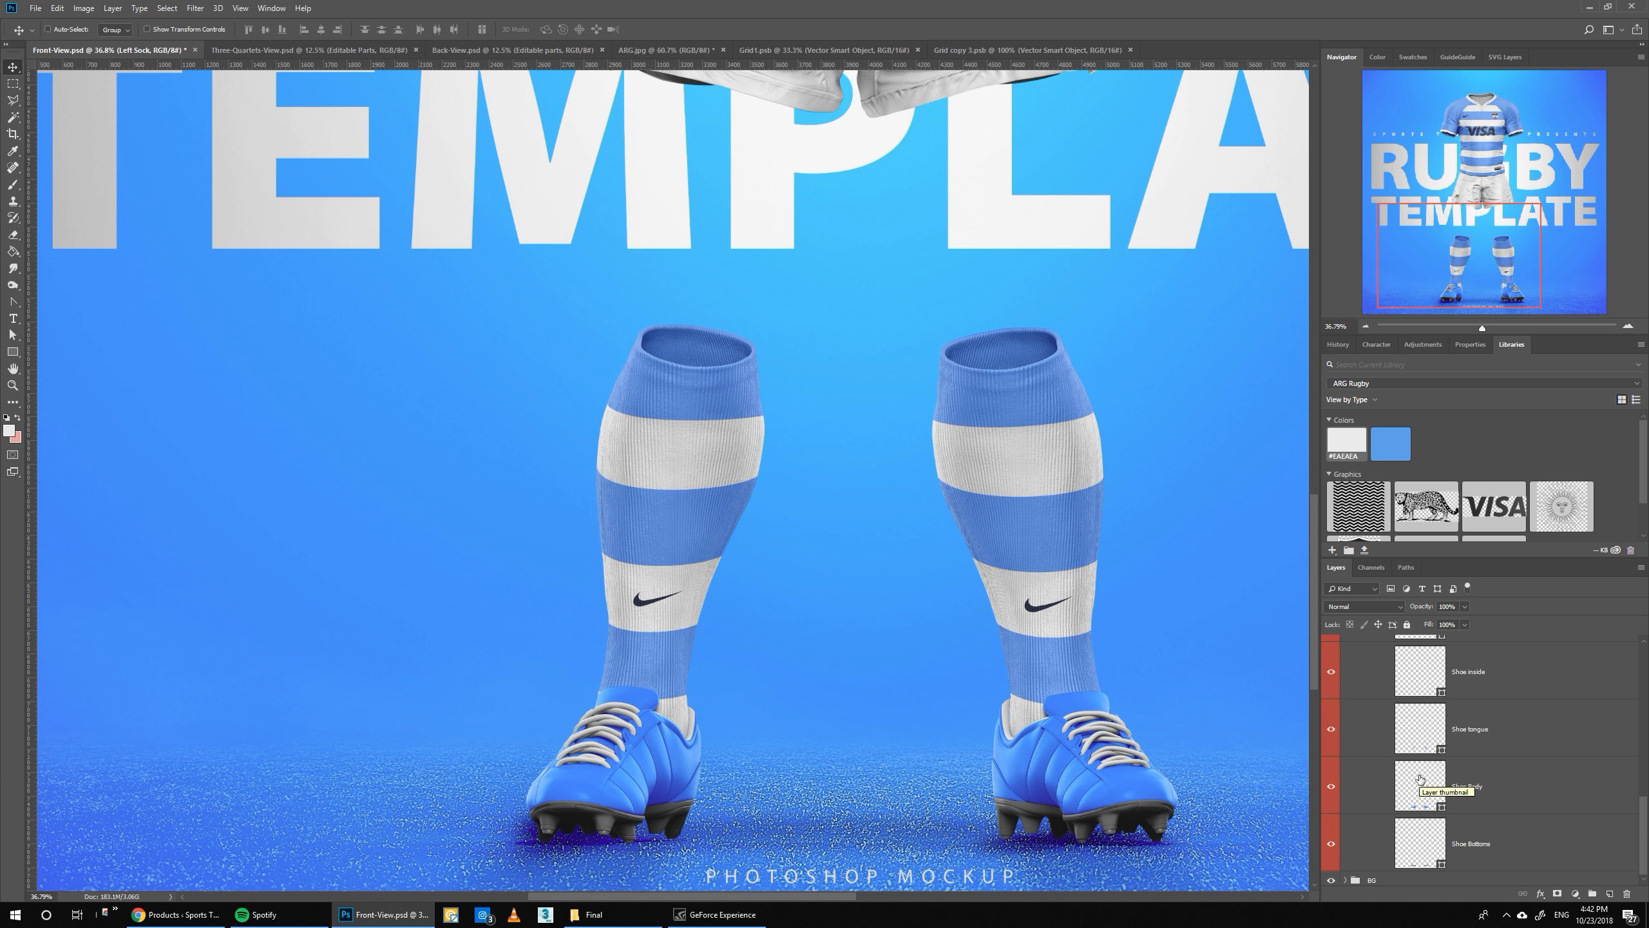
pyautogui.click(1420, 795)
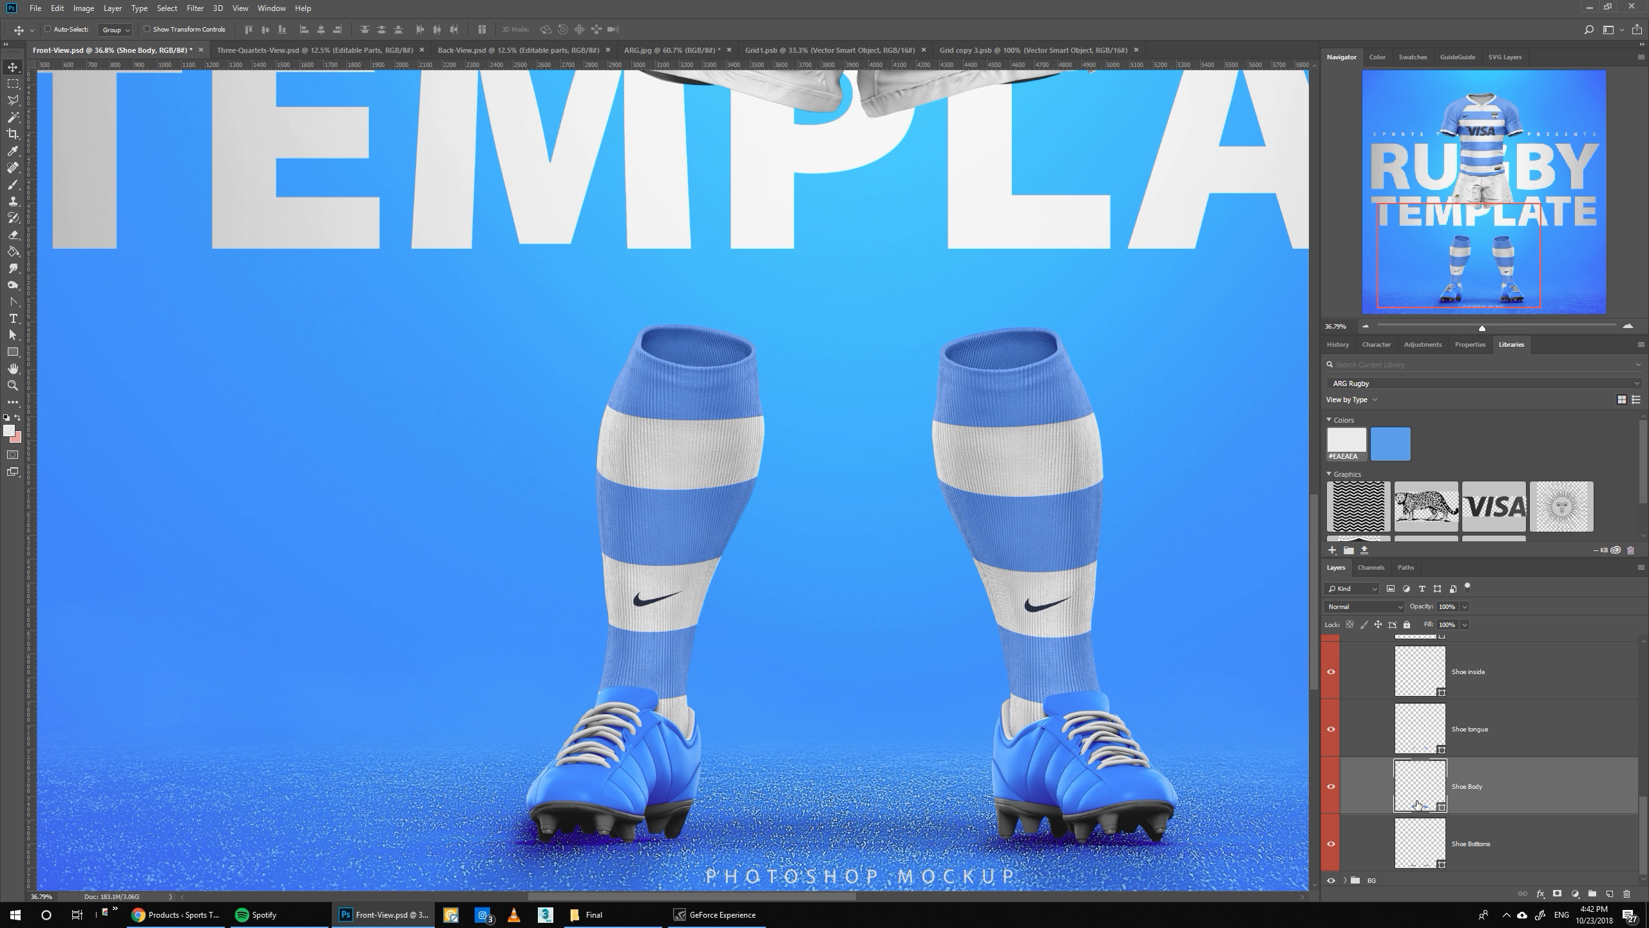
pyautogui.moveTo(1086, 384)
pyautogui.mouseDown()
pyautogui.moveTo(1083, 509)
pyautogui.moveTo(1072, 488)
pyautogui.mouseUp()
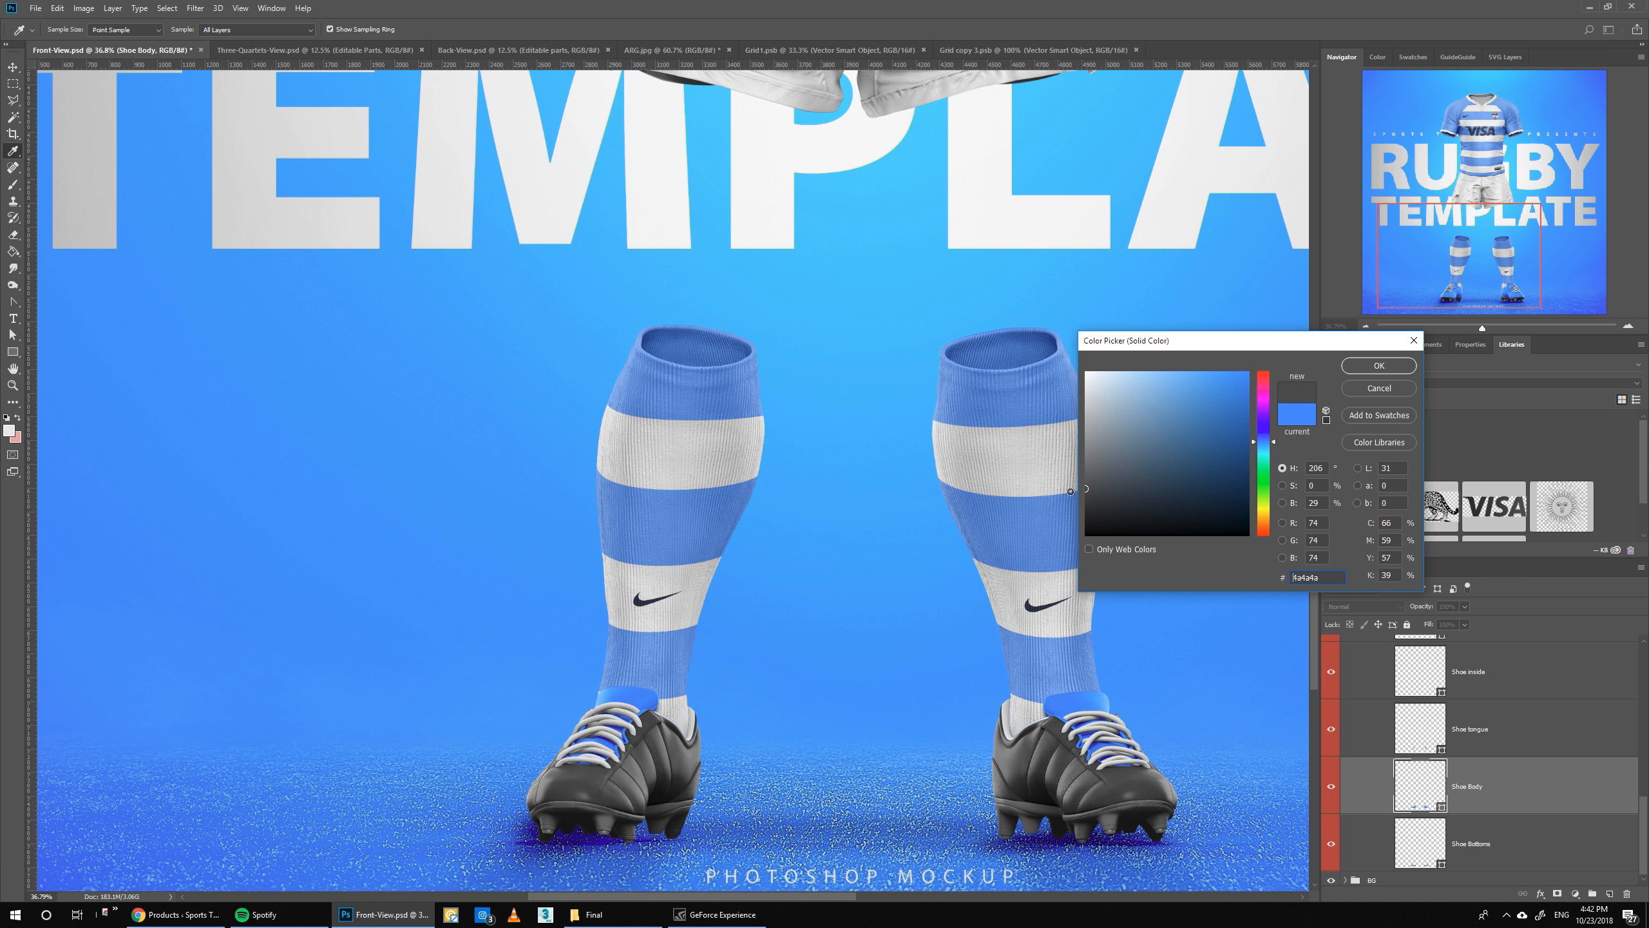
pyautogui.click(1357, 371)
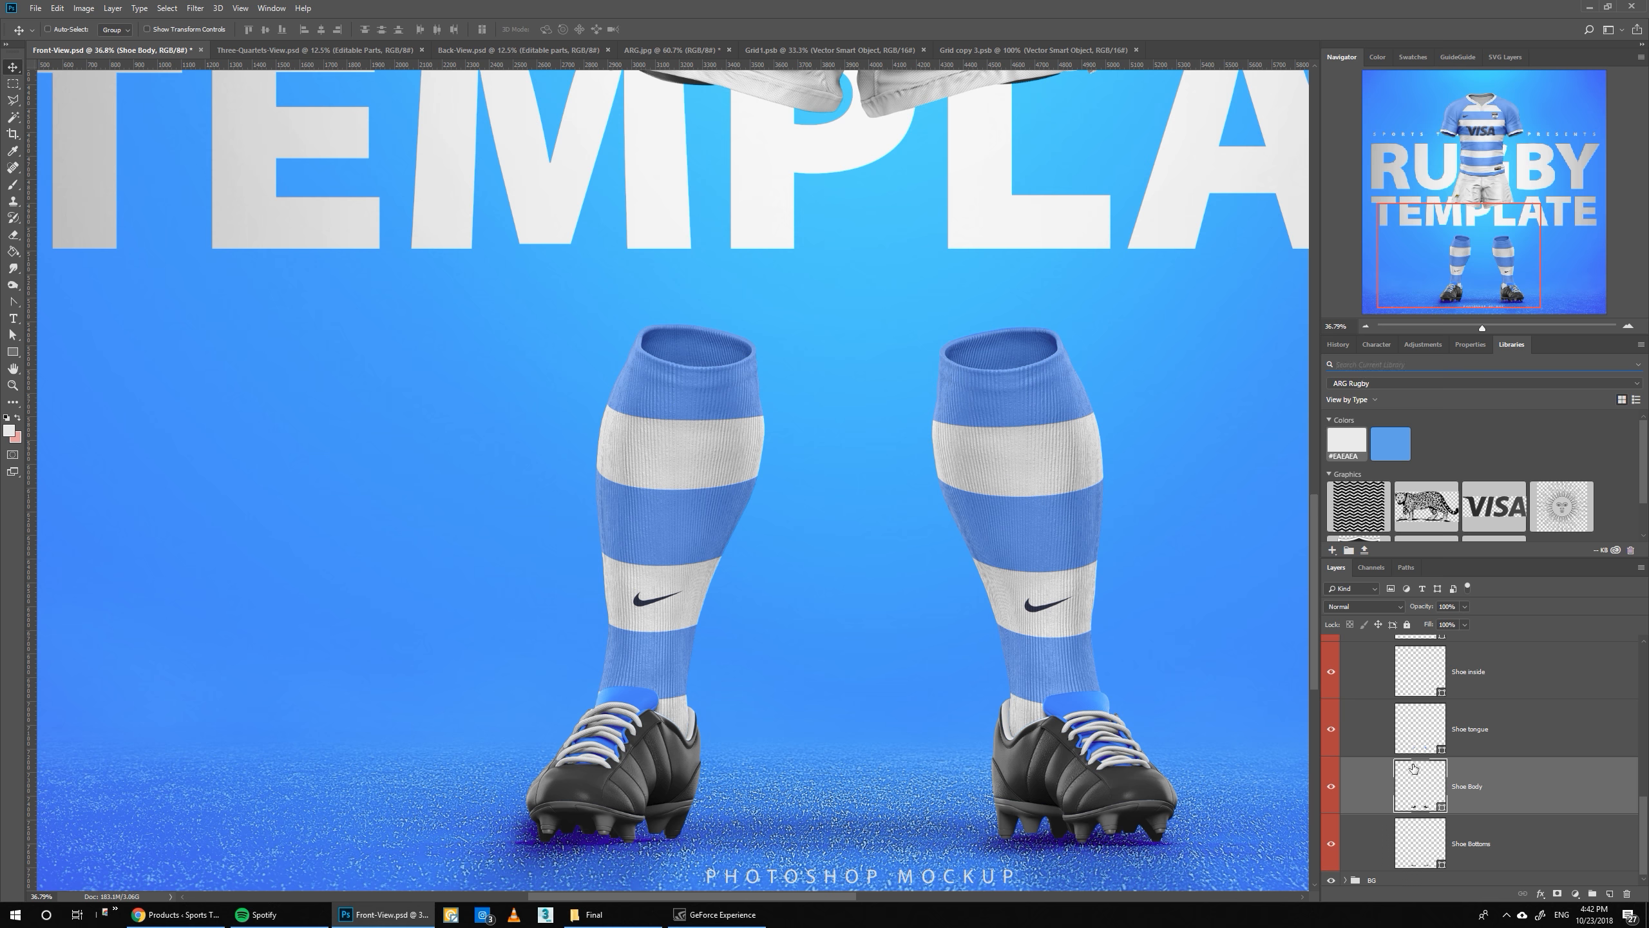
# - Recolor the Shoe tongue layer with the off-white swatch #EAEAEA, and select the Shoe Bottoms layer
pyautogui.click(1414, 730)
pyautogui.click(1338, 447)
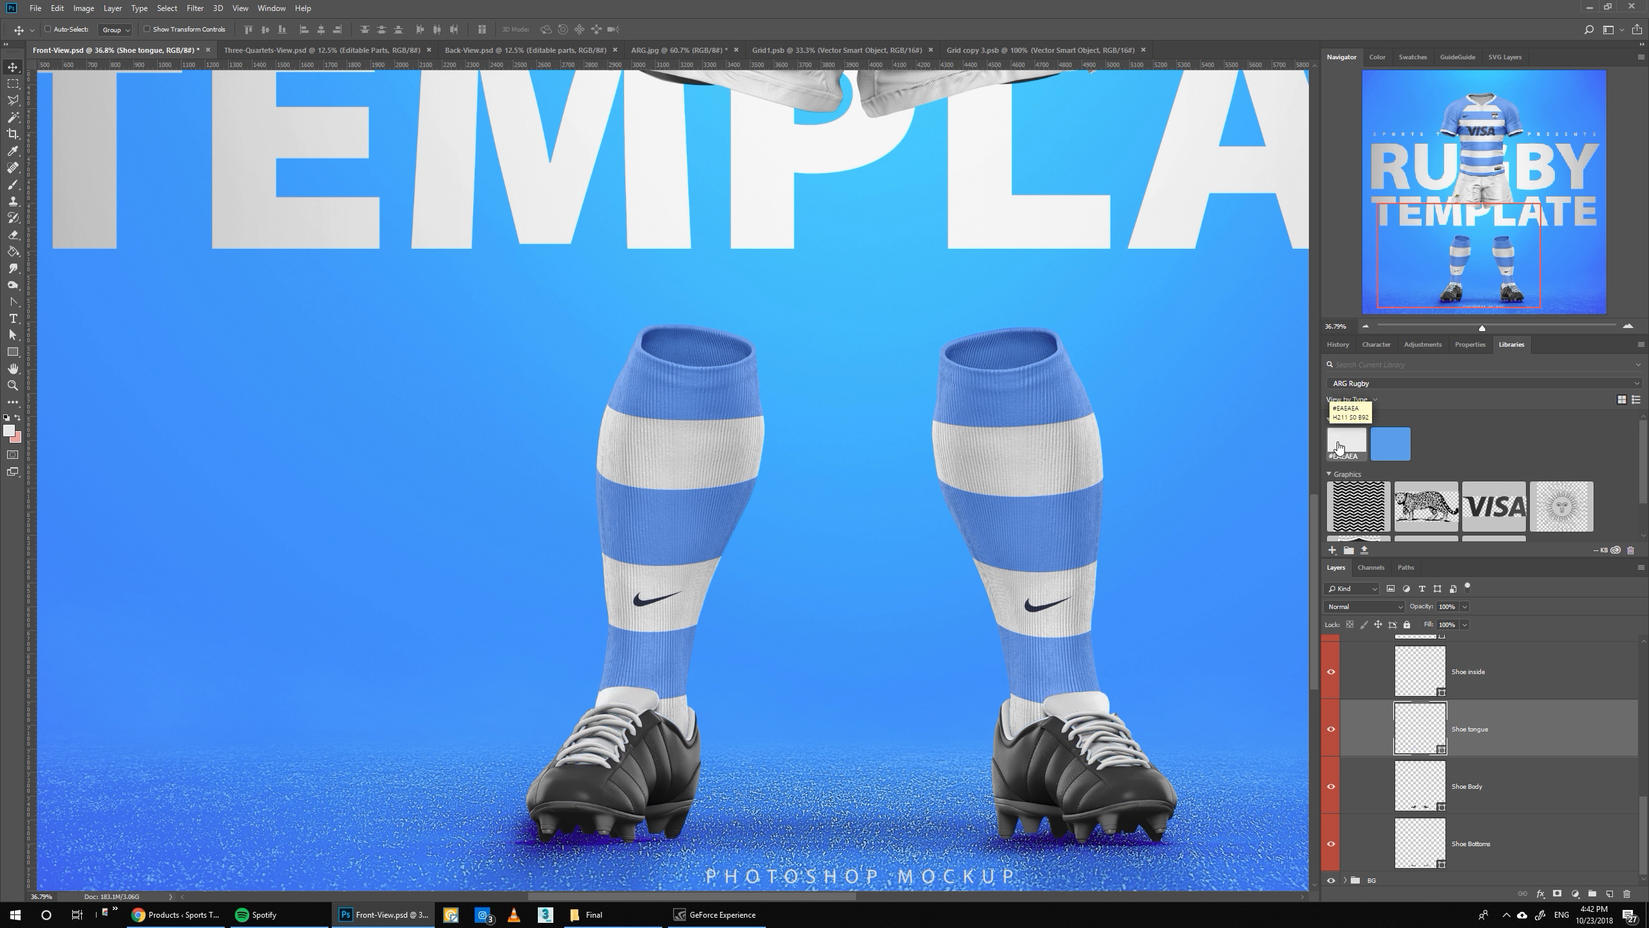
pyautogui.click(1427, 848)
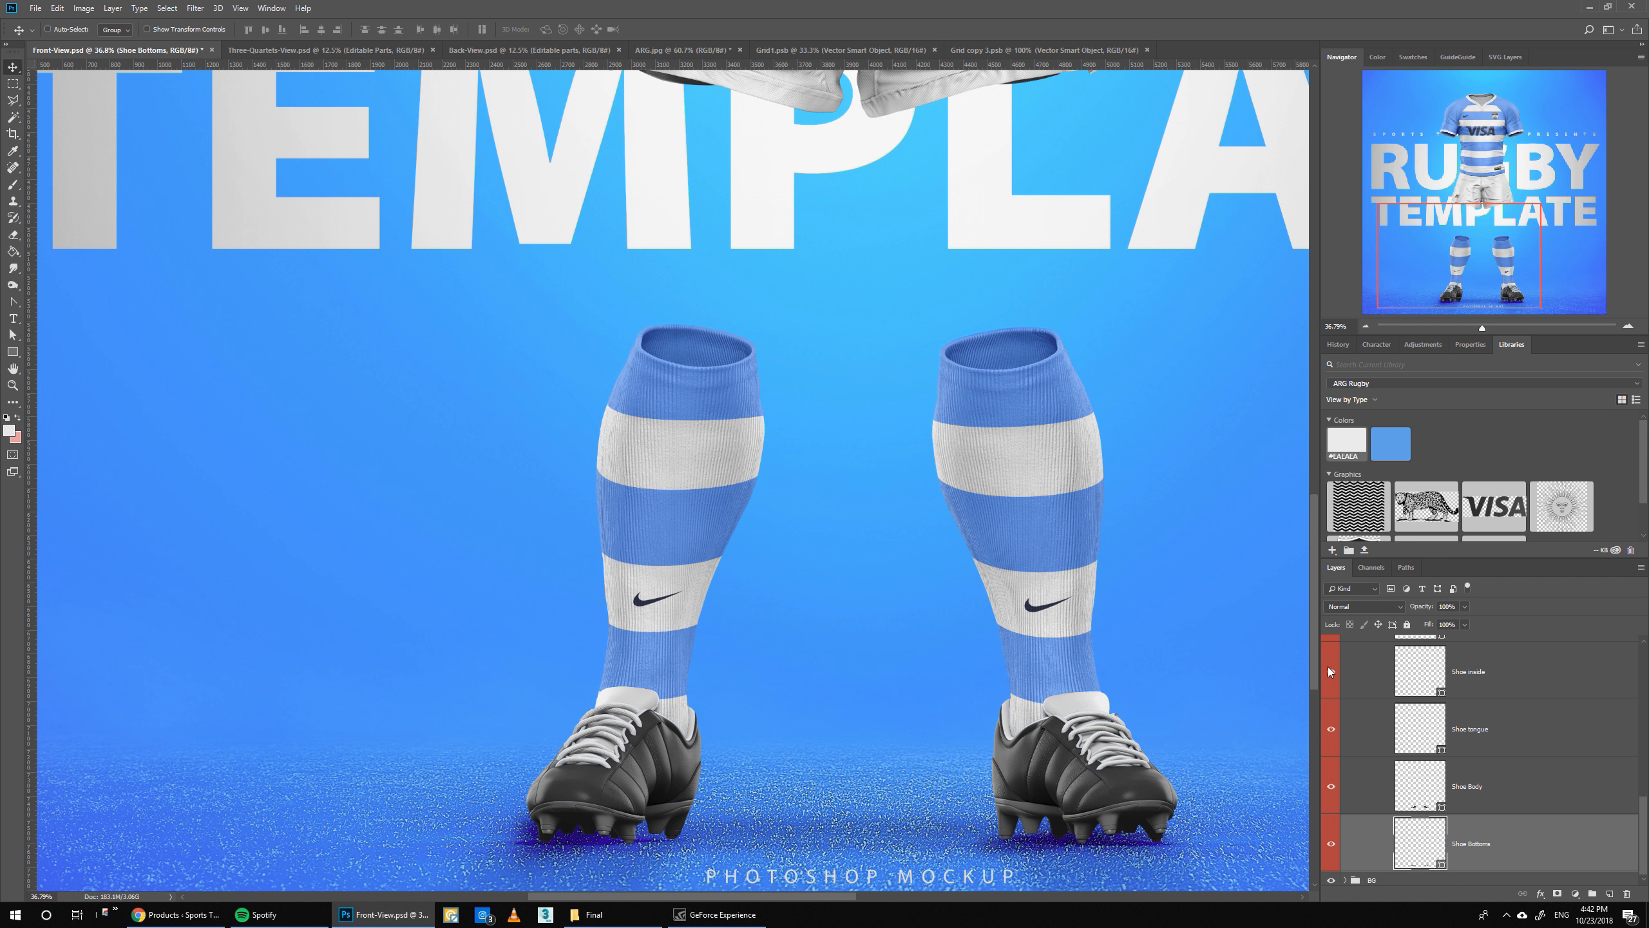
pyautogui.doubleClick(1422, 843)
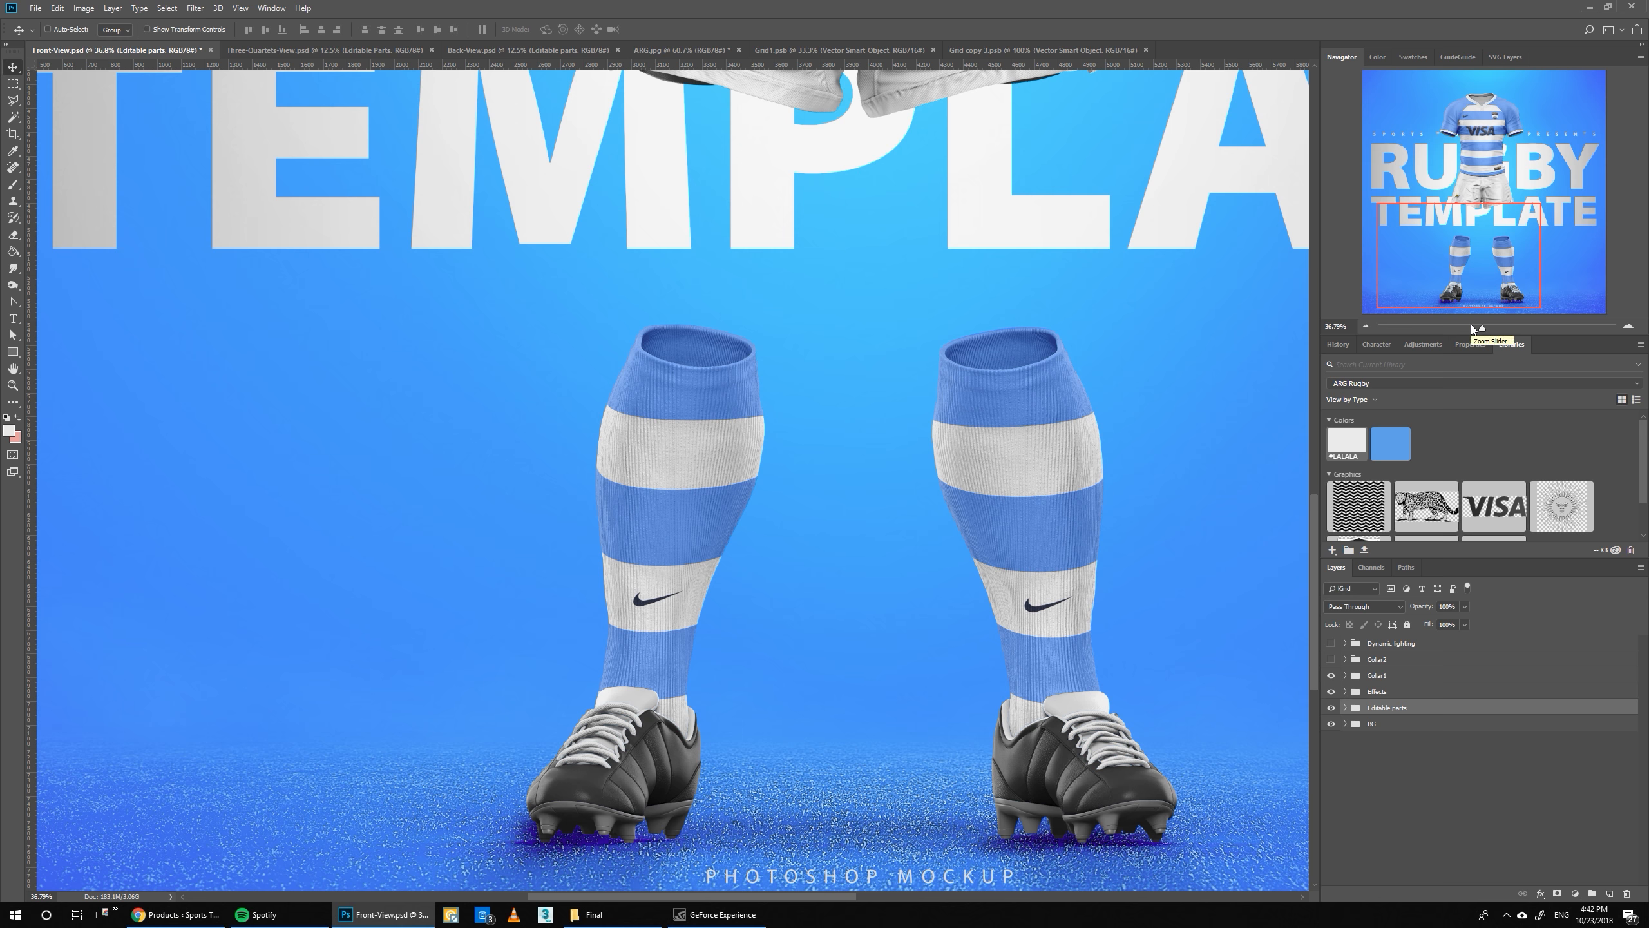
# - Examine the whole kit, including its details at 100% zoom
pyautogui.click(1471, 324)
pyautogui.click(241, 8)
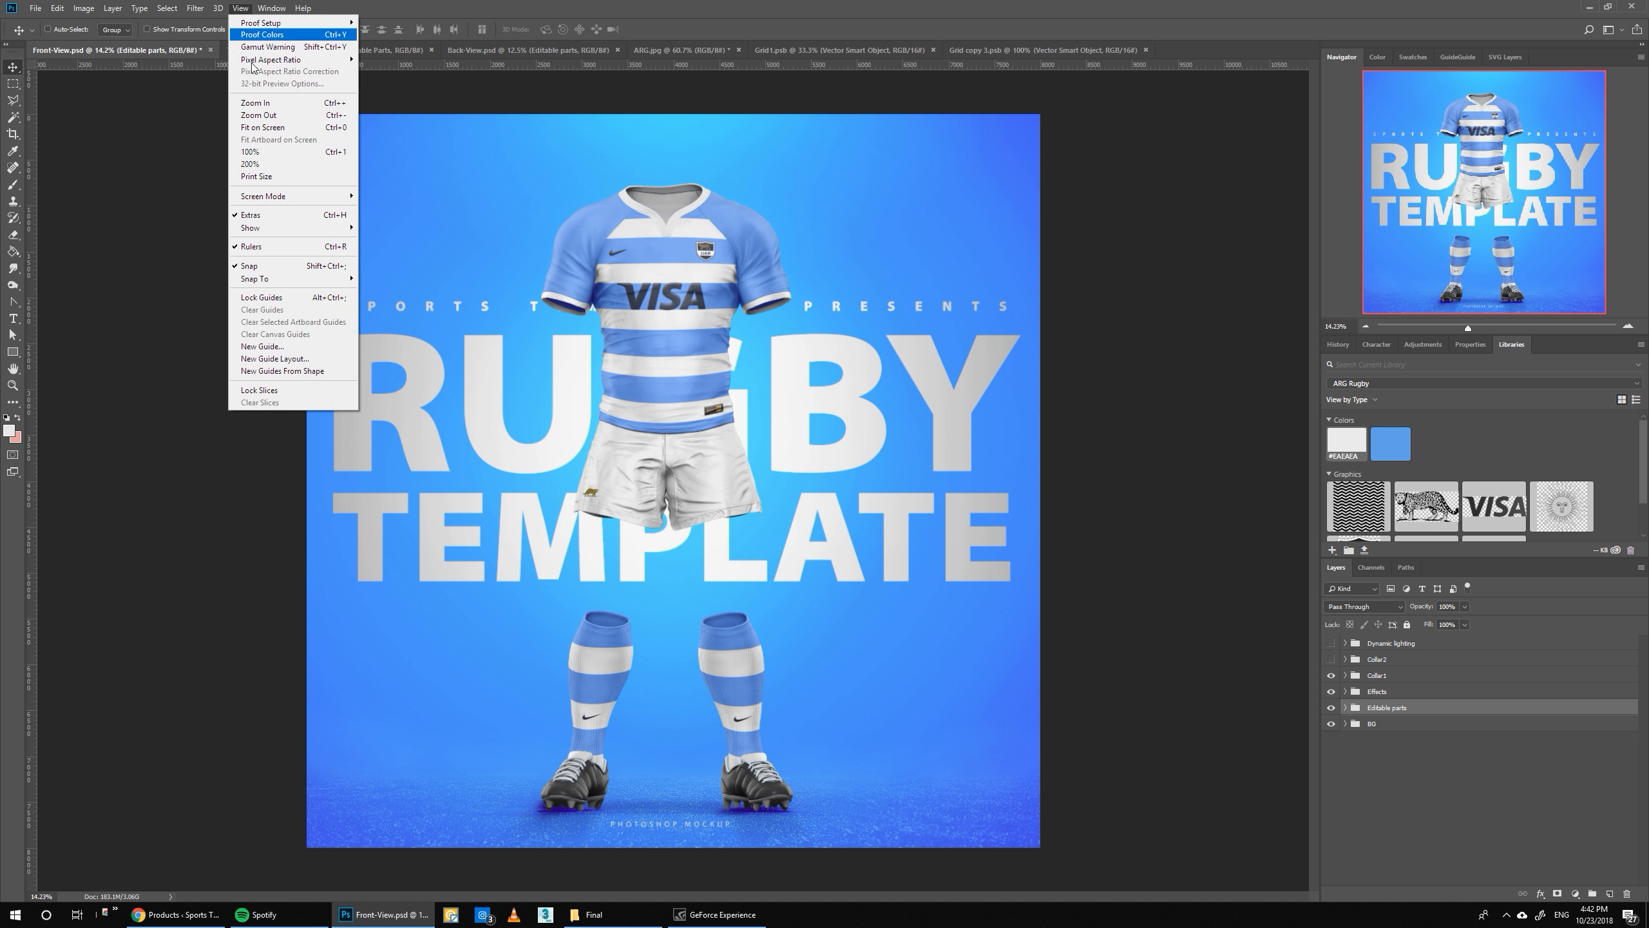
pyautogui.click(250, 152)
pyautogui.moveTo(1467, 208); pyautogui.dragTo(1457, 118)
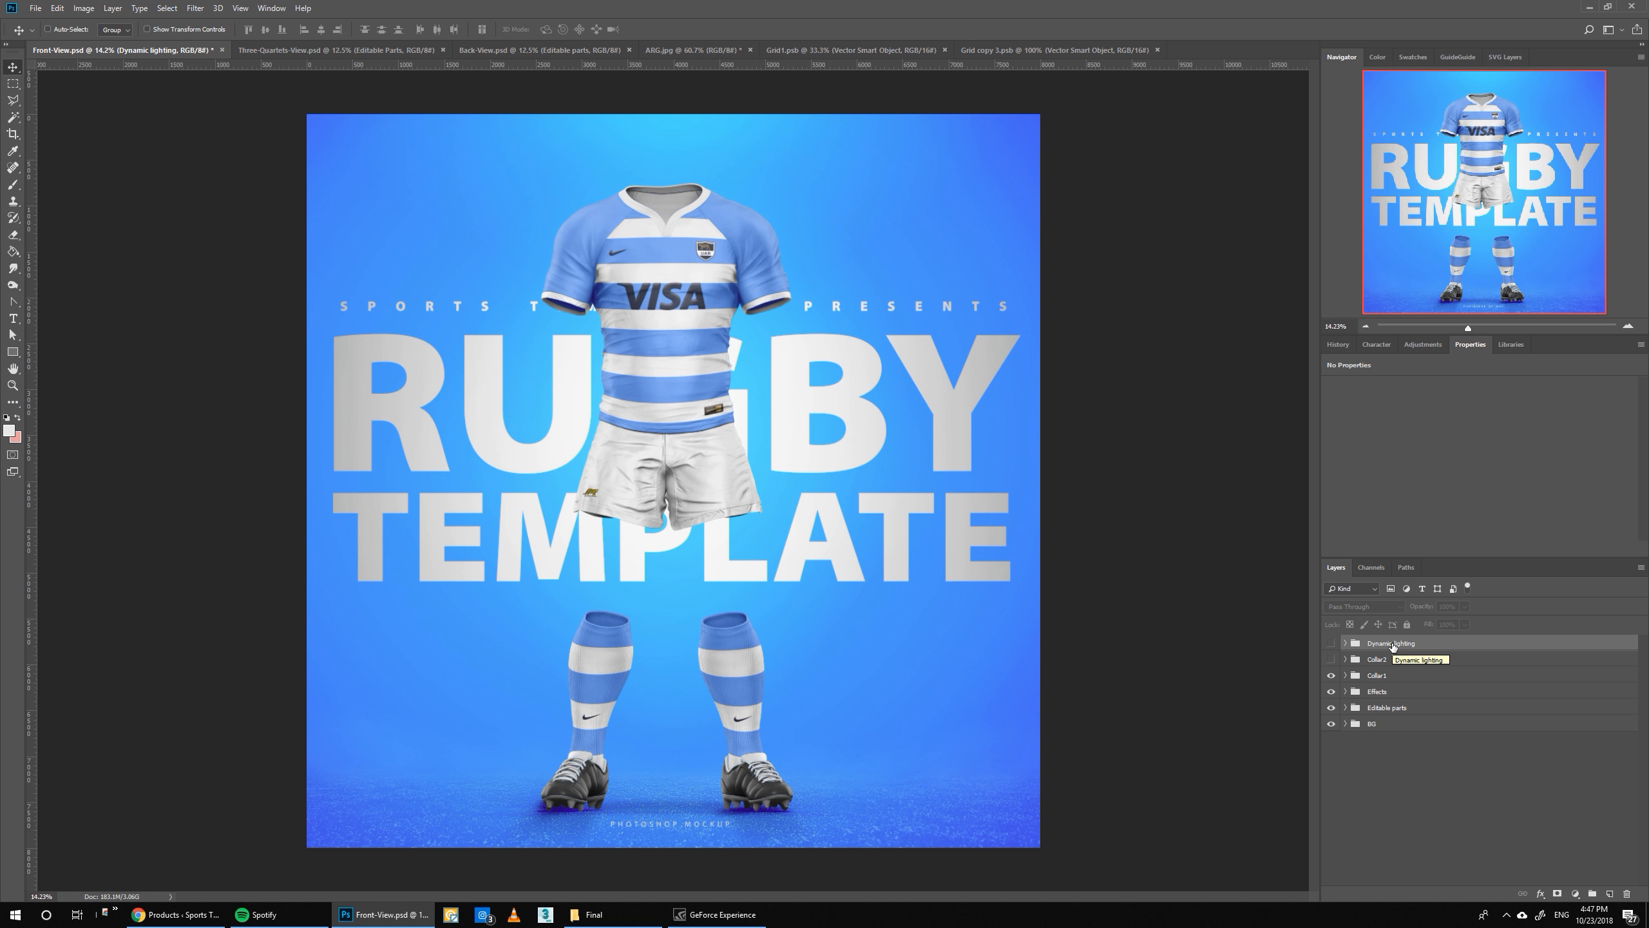
# - Make the Dynamic lighting group visible and open its Change the lighting smart object for editing
pyautogui.click(1330, 643)
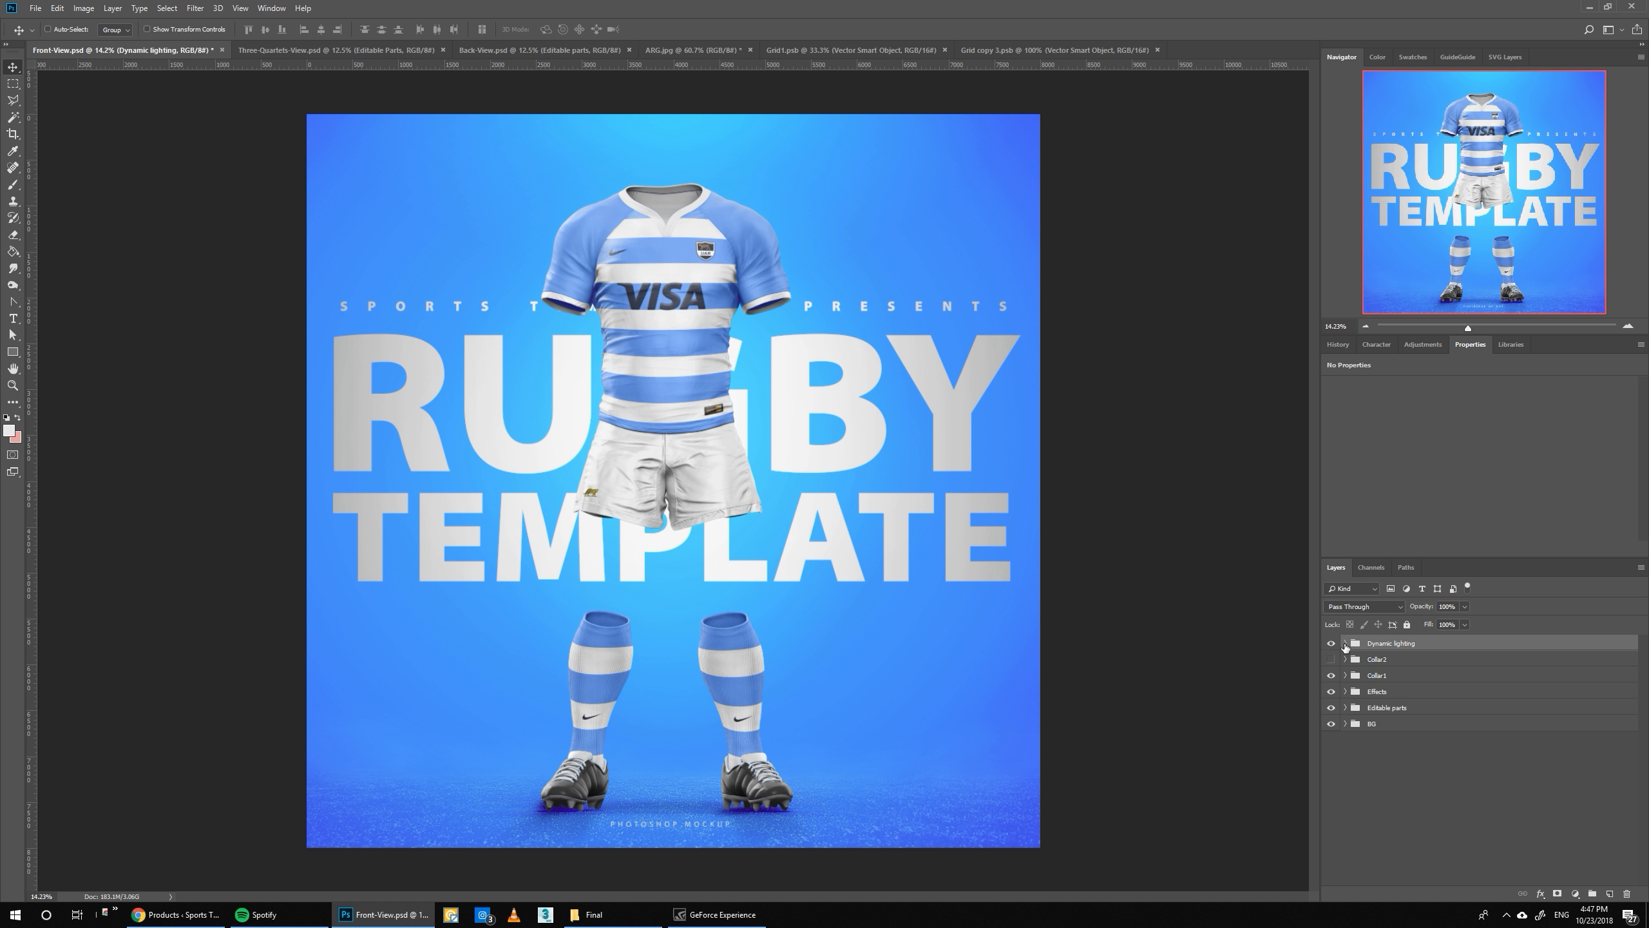
pyautogui.click(1344, 643)
pyautogui.click(1429, 694)
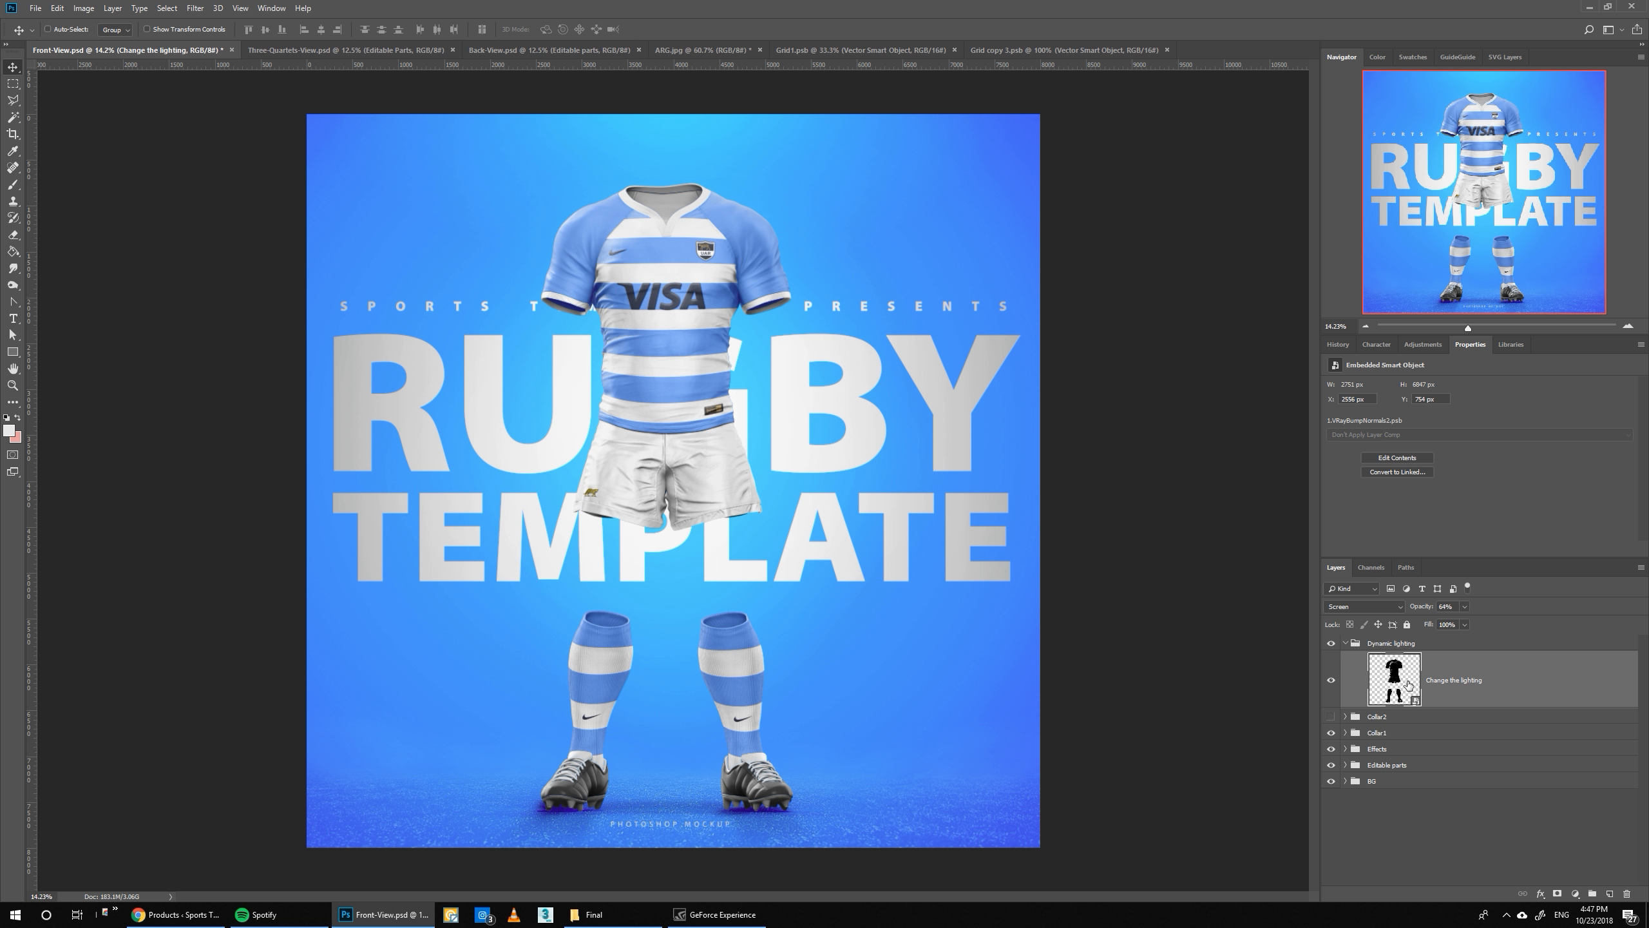
pyautogui.doubleClick(1409, 684)
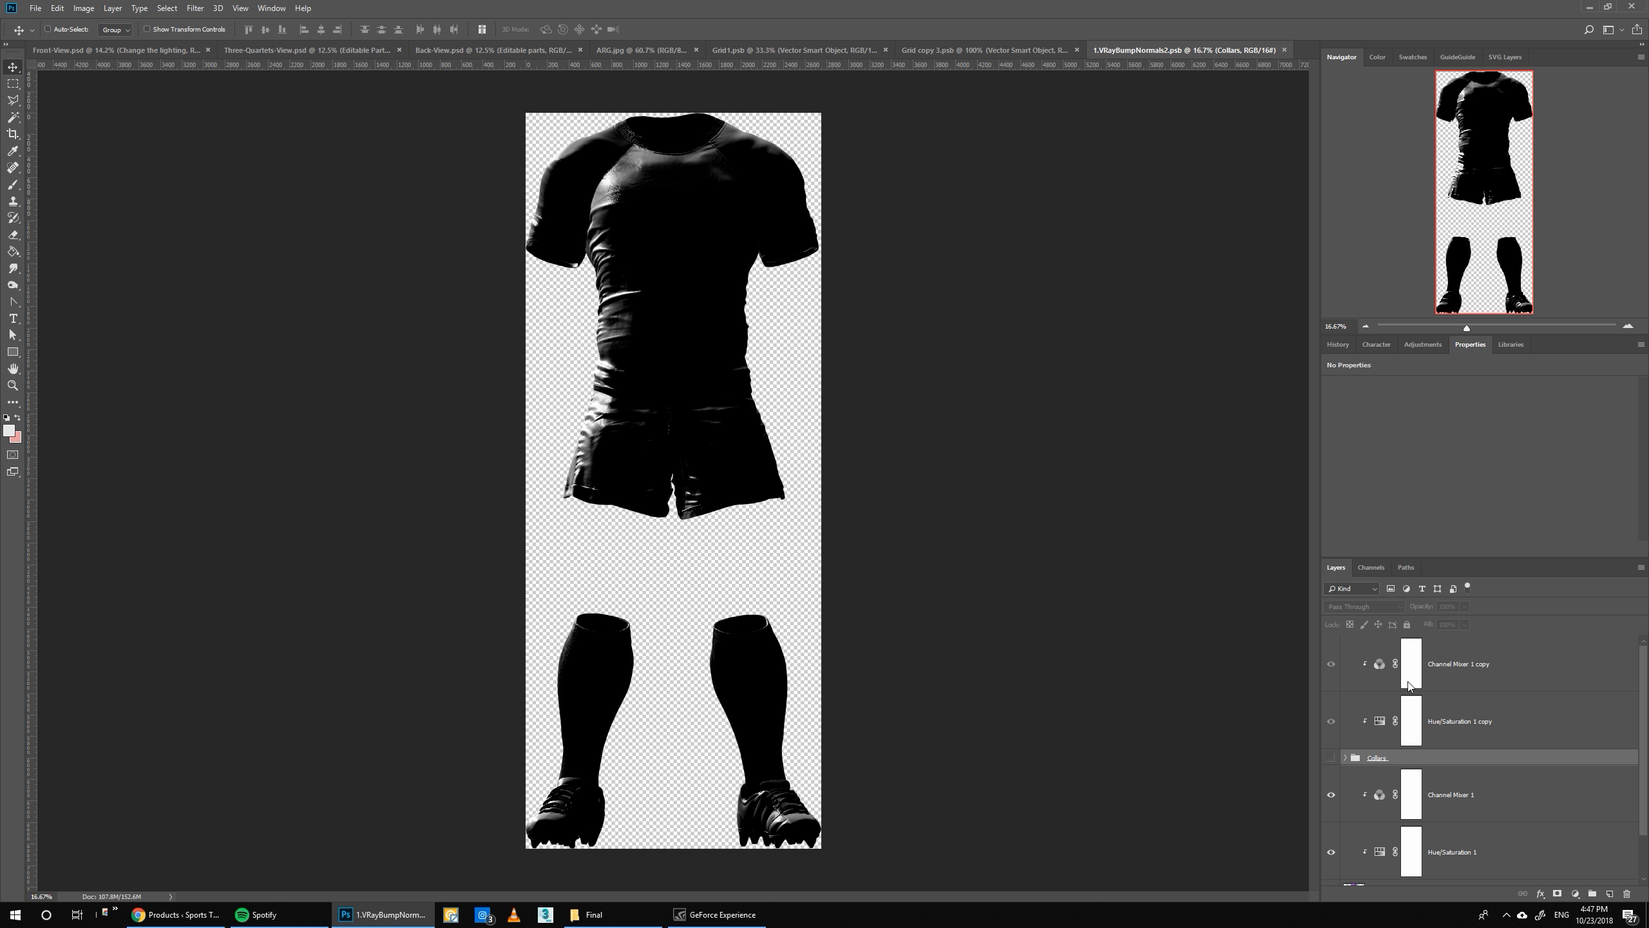
# - Set the hue of the Hue/Saturation 1 adjustment to +67 to shift the light direction
pyautogui.click(1452, 703)
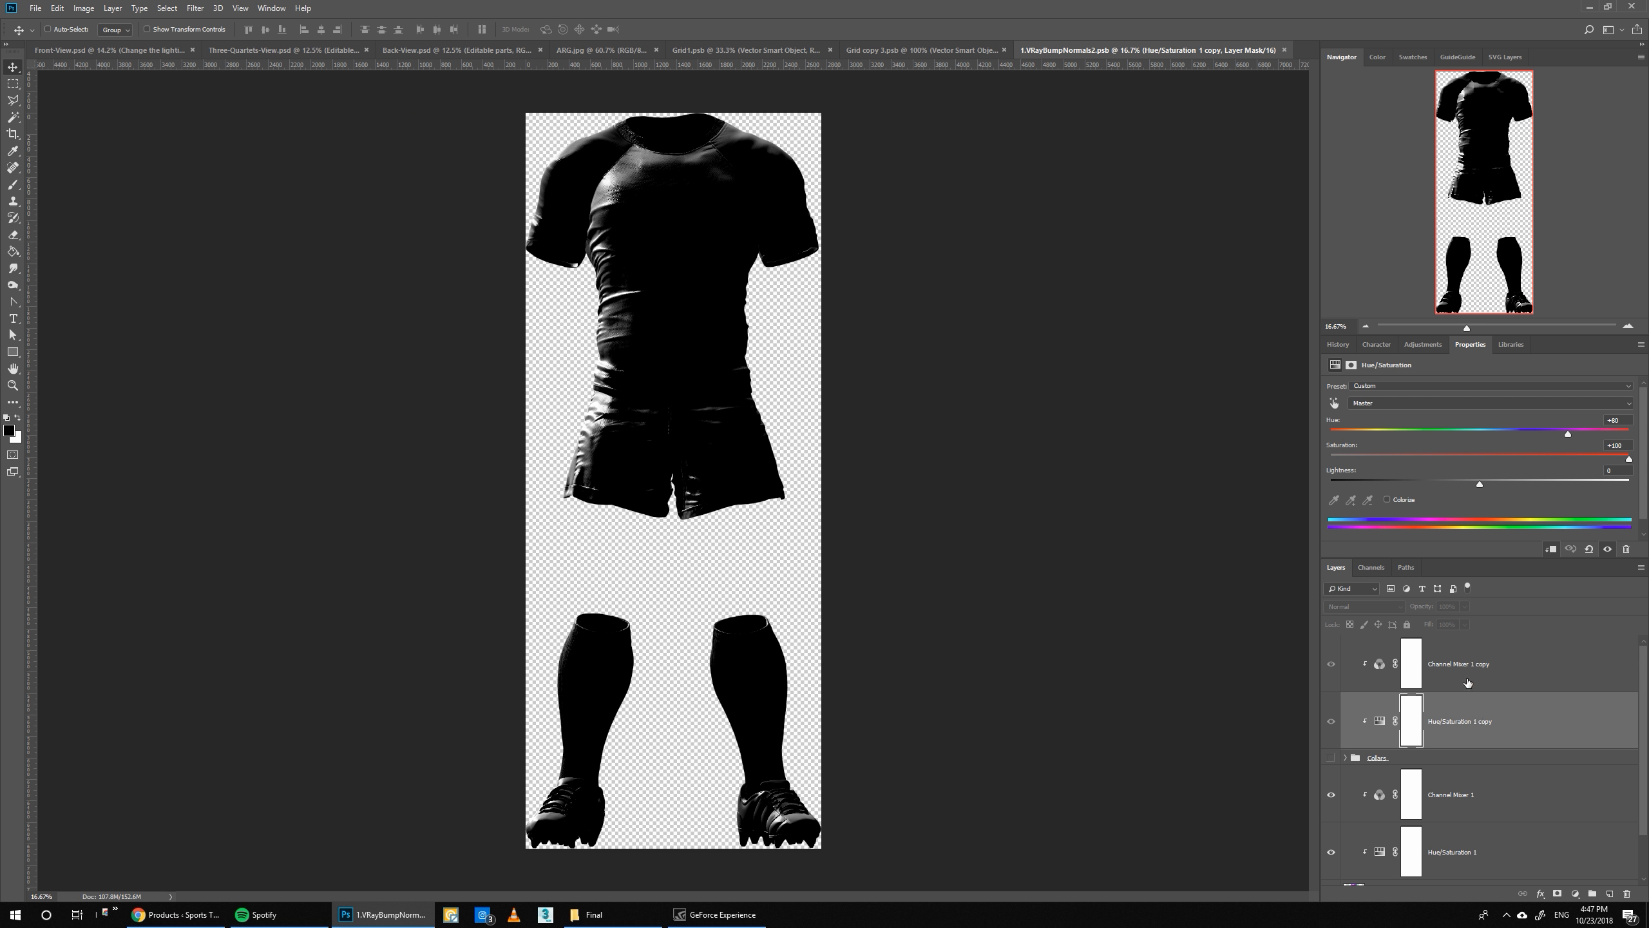
pyautogui.scroll(-2, 1474, 803)
pyautogui.click(1469, 804)
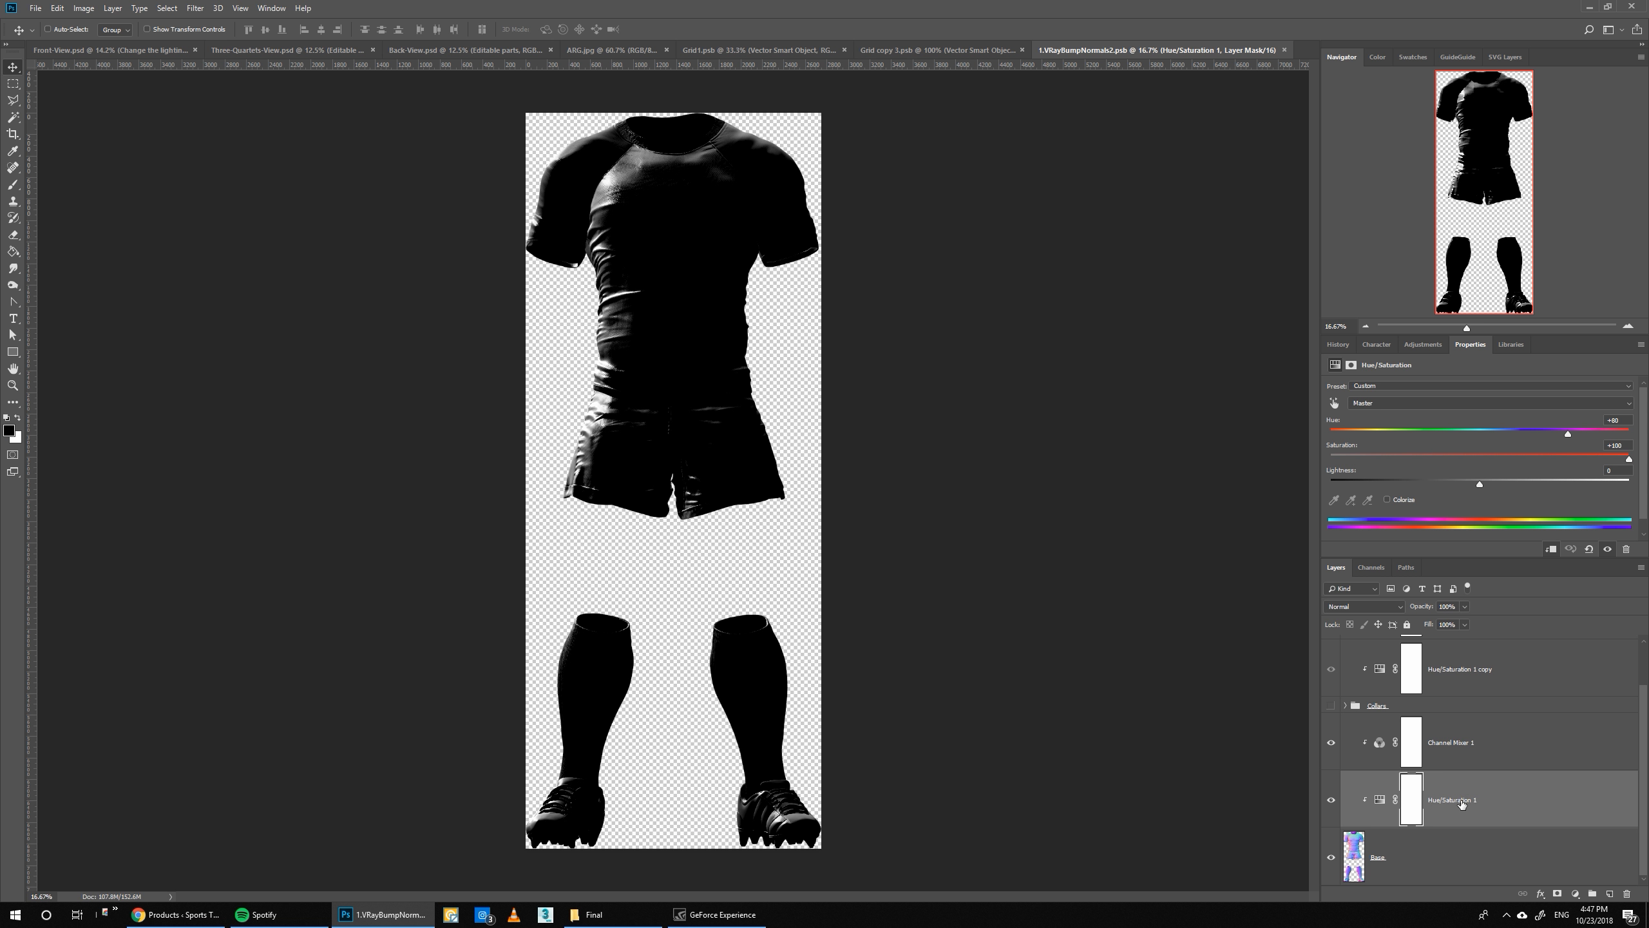
pyautogui.click(1378, 804)
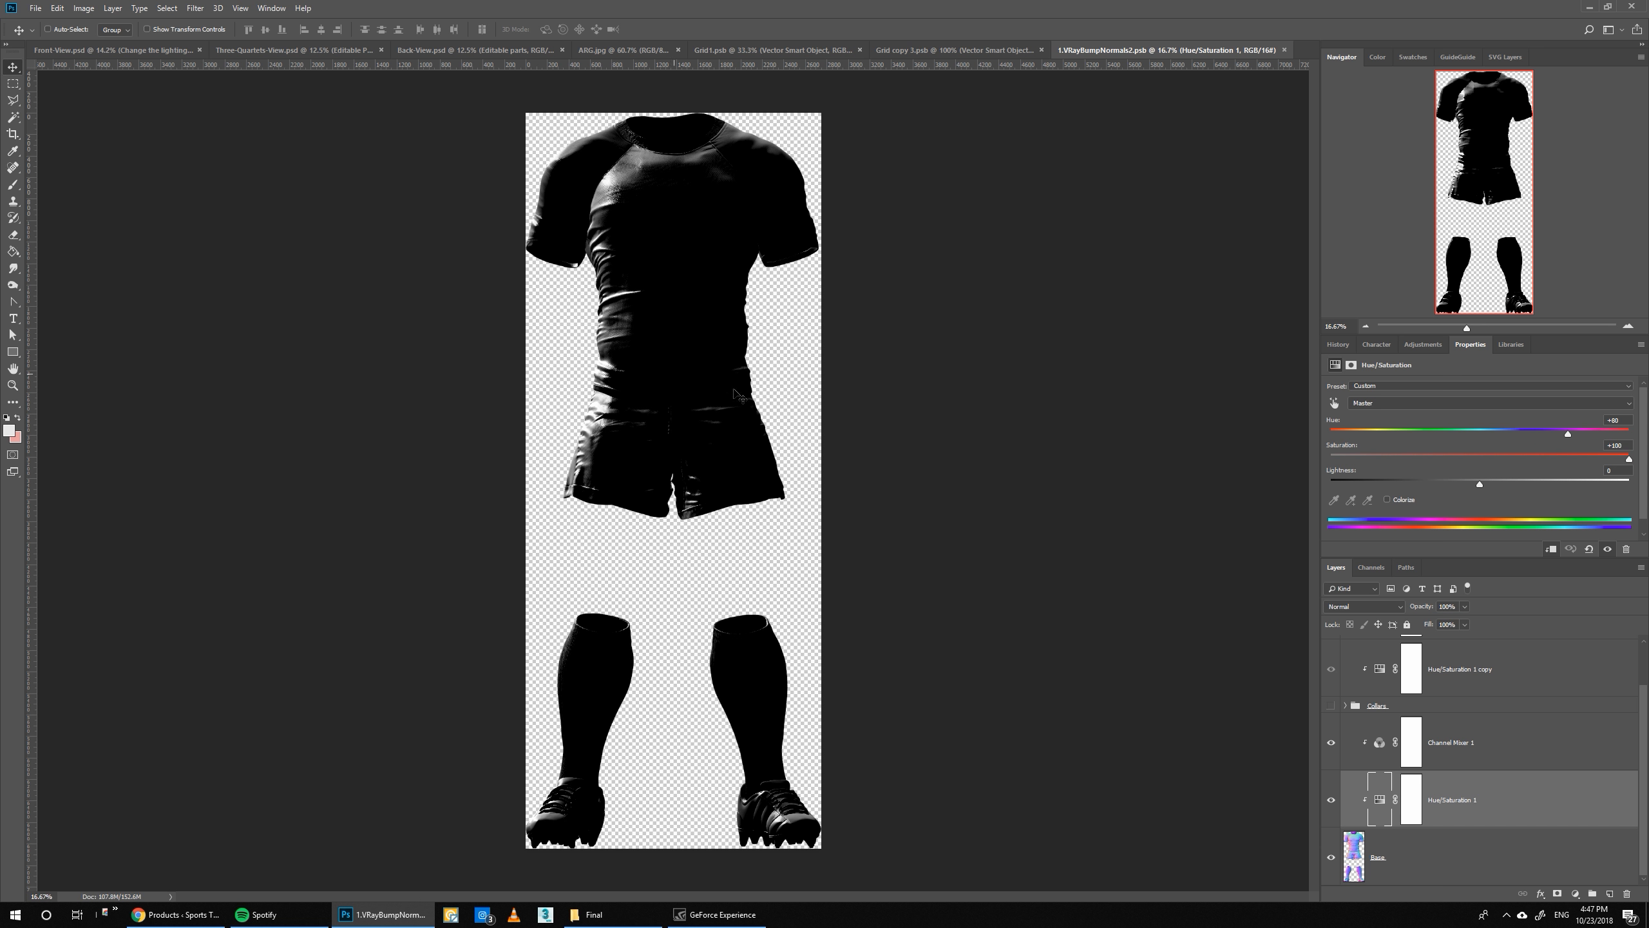
pyautogui.moveTo(1567, 433)
pyautogui.mouseDown()
pyautogui.moveTo(1326, 432)
pyautogui.moveTo(1566, 407)
pyautogui.moveTo(1291, 411)
pyautogui.moveTo(1560, 430)
pyautogui.mouseUp()
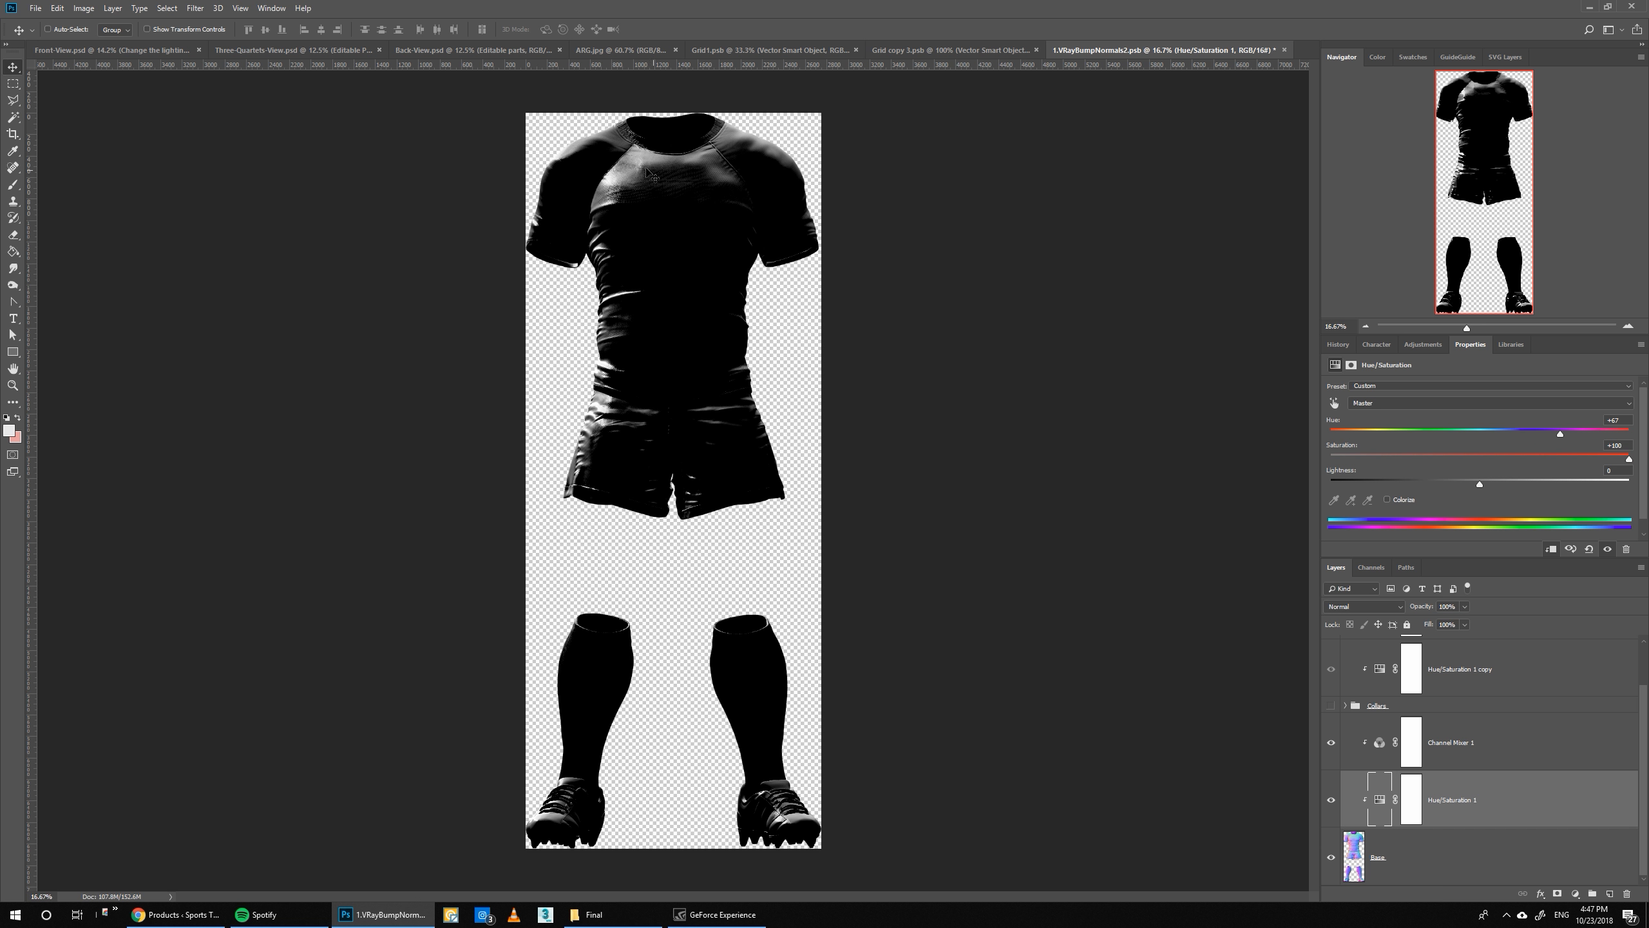
# - Set the green value of Channel Mixer 1 to +163%, then close the lighting artwork and save its changes
pyautogui.click(1379, 744)
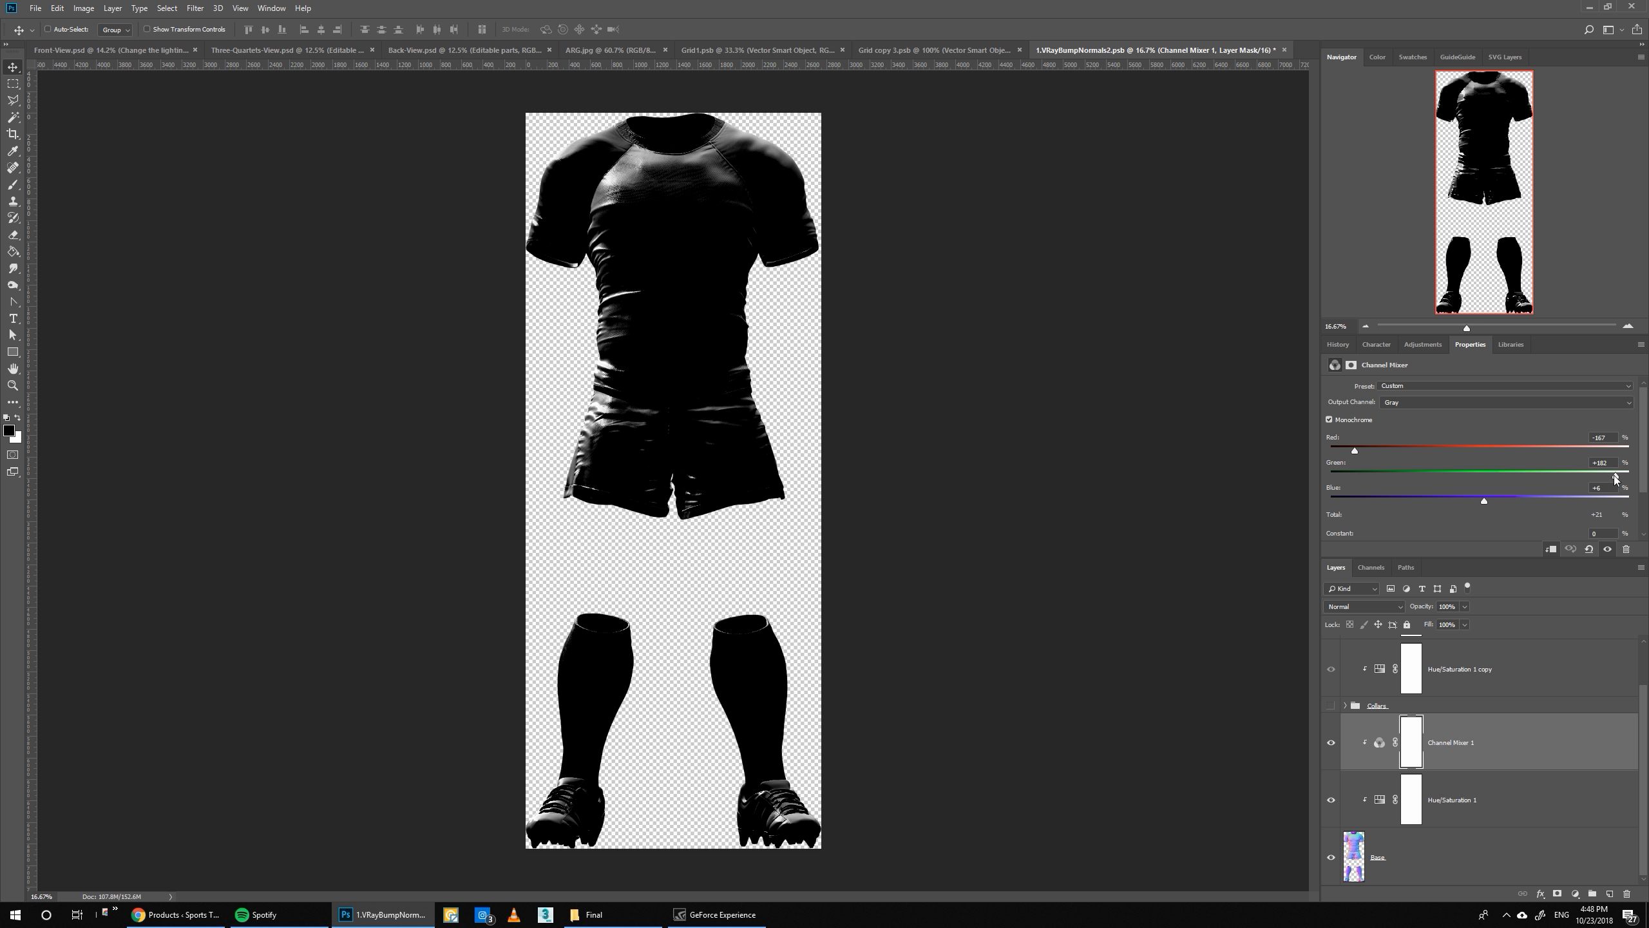
pyautogui.moveTo(1615, 478)
pyautogui.mouseDown()
pyautogui.moveTo(1555, 470)
pyautogui.moveTo(1627, 460)
pyautogui.moveTo(1604, 459)
pyautogui.mouseUp()
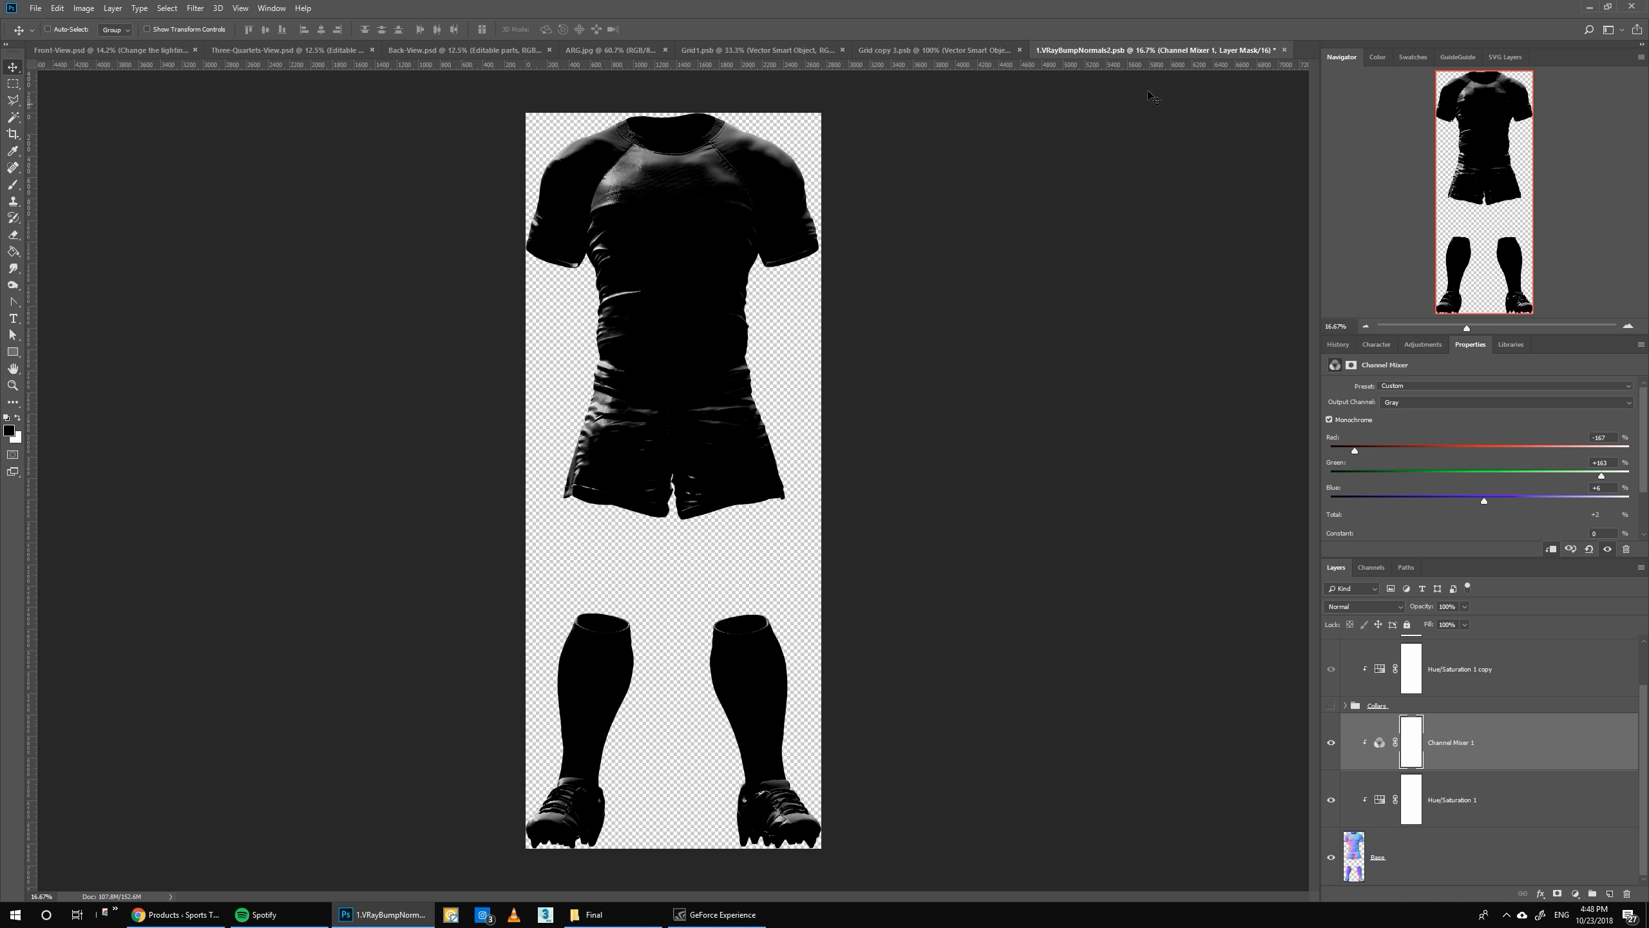
pyautogui.click(1284, 50)
pyautogui.click(783, 337)
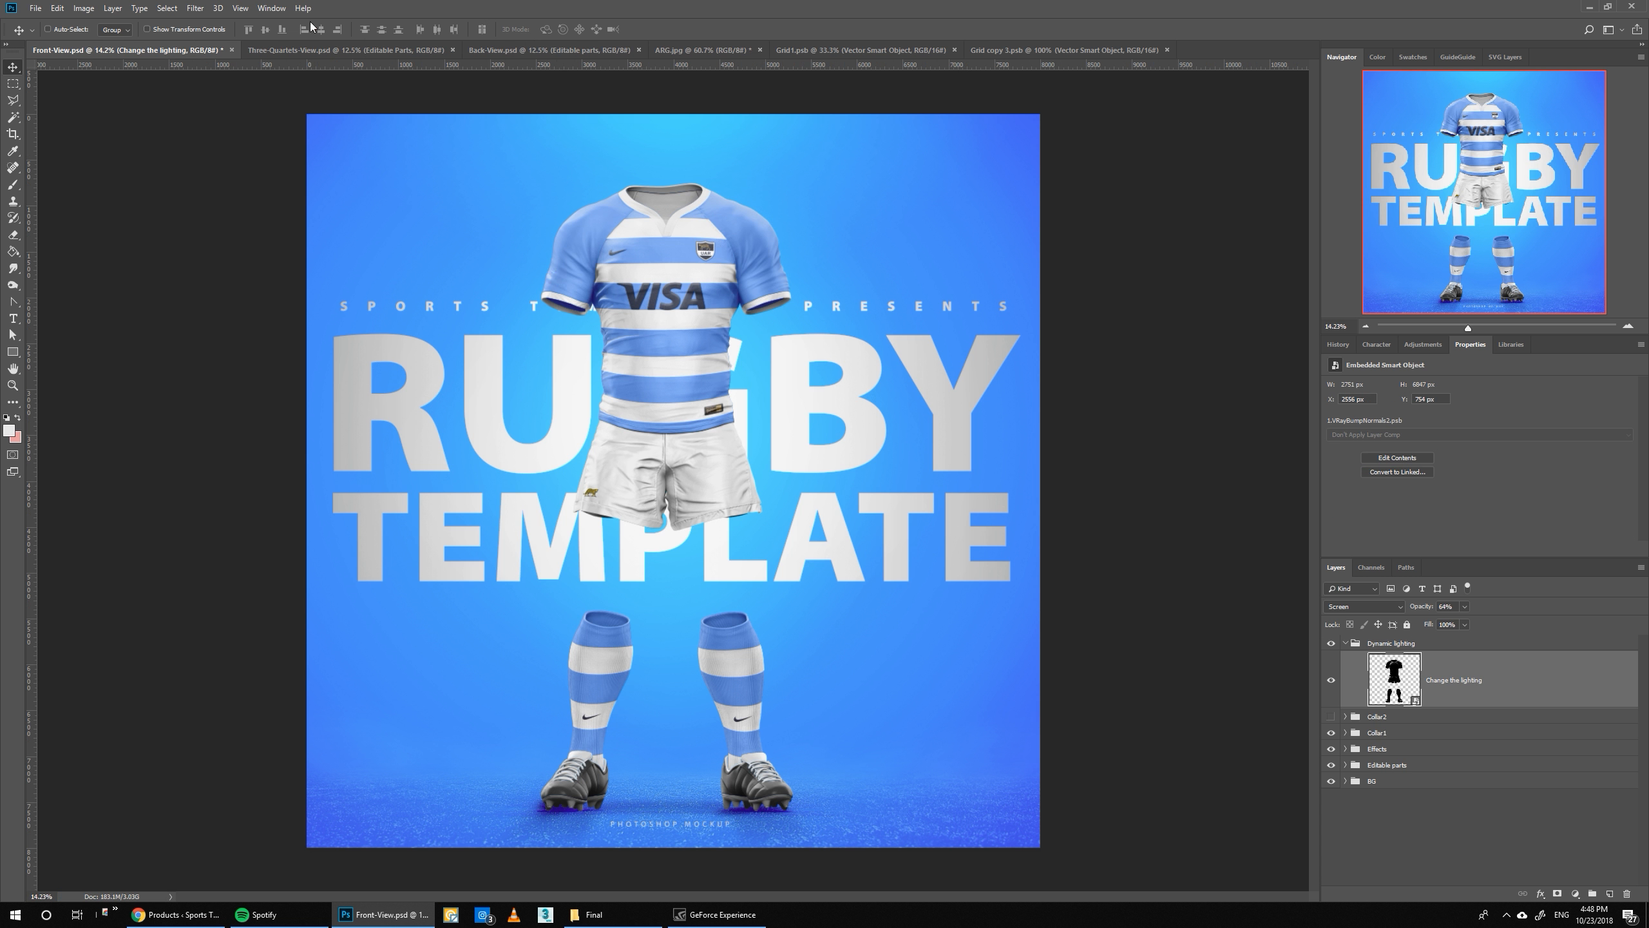
# - Inspect the shirt's shoulder and chest at 100% zoom, comparing it with the lighting layer off and on
pyautogui.click(241, 8)
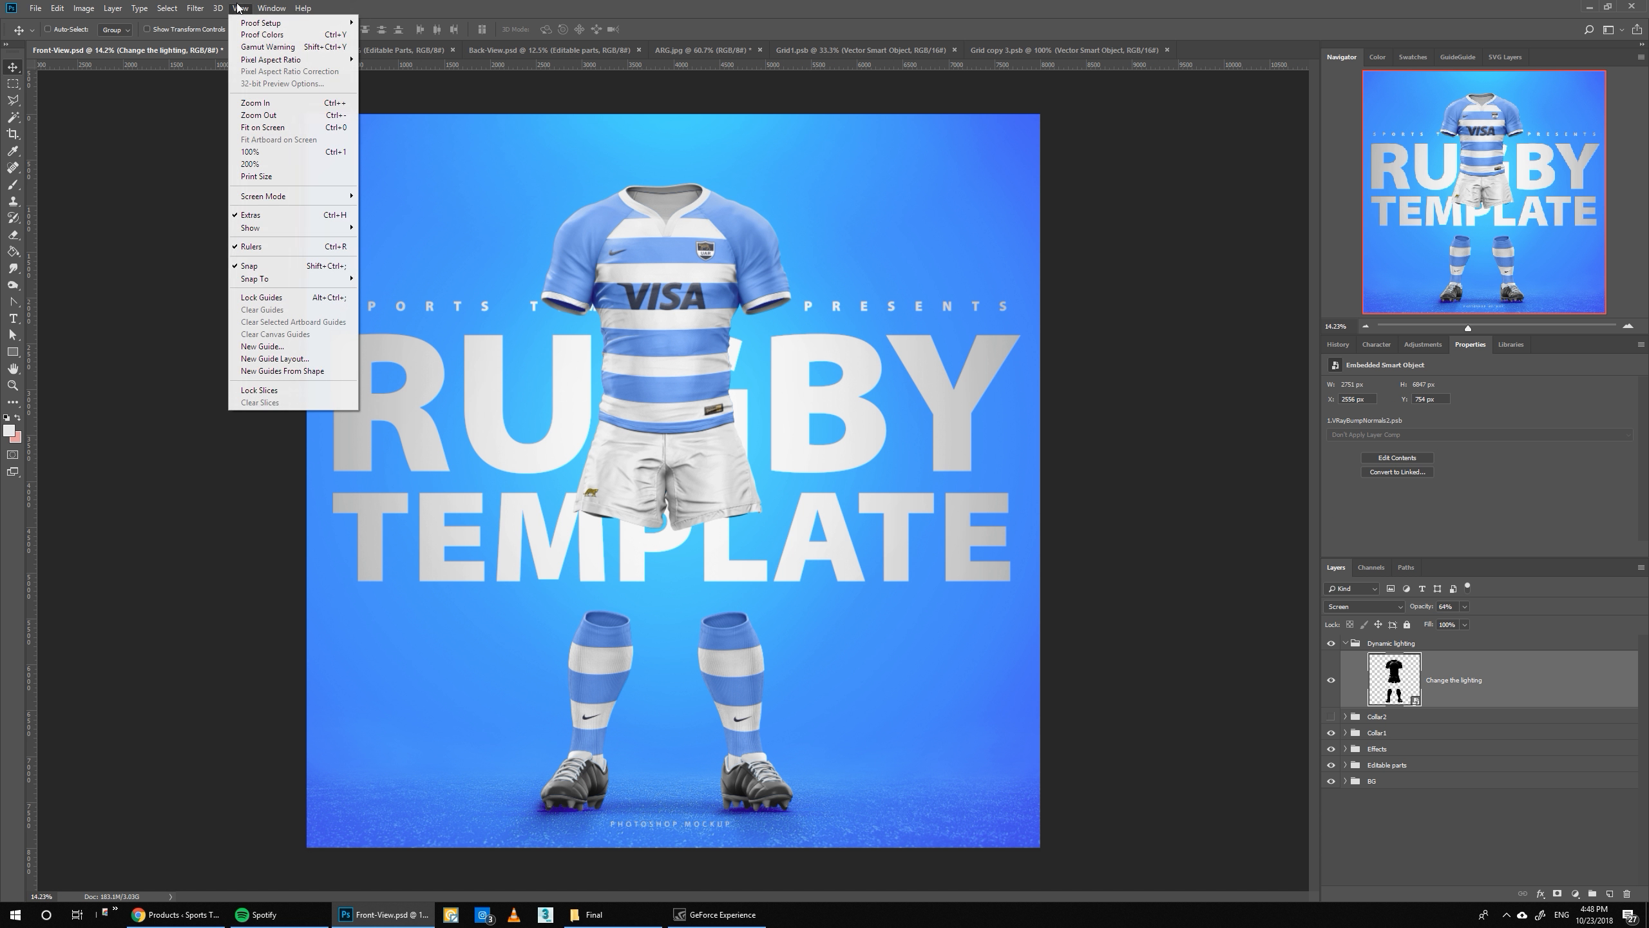
pyautogui.click(260, 151)
pyautogui.moveTo(1502, 183); pyautogui.dragTo(1484, 102)
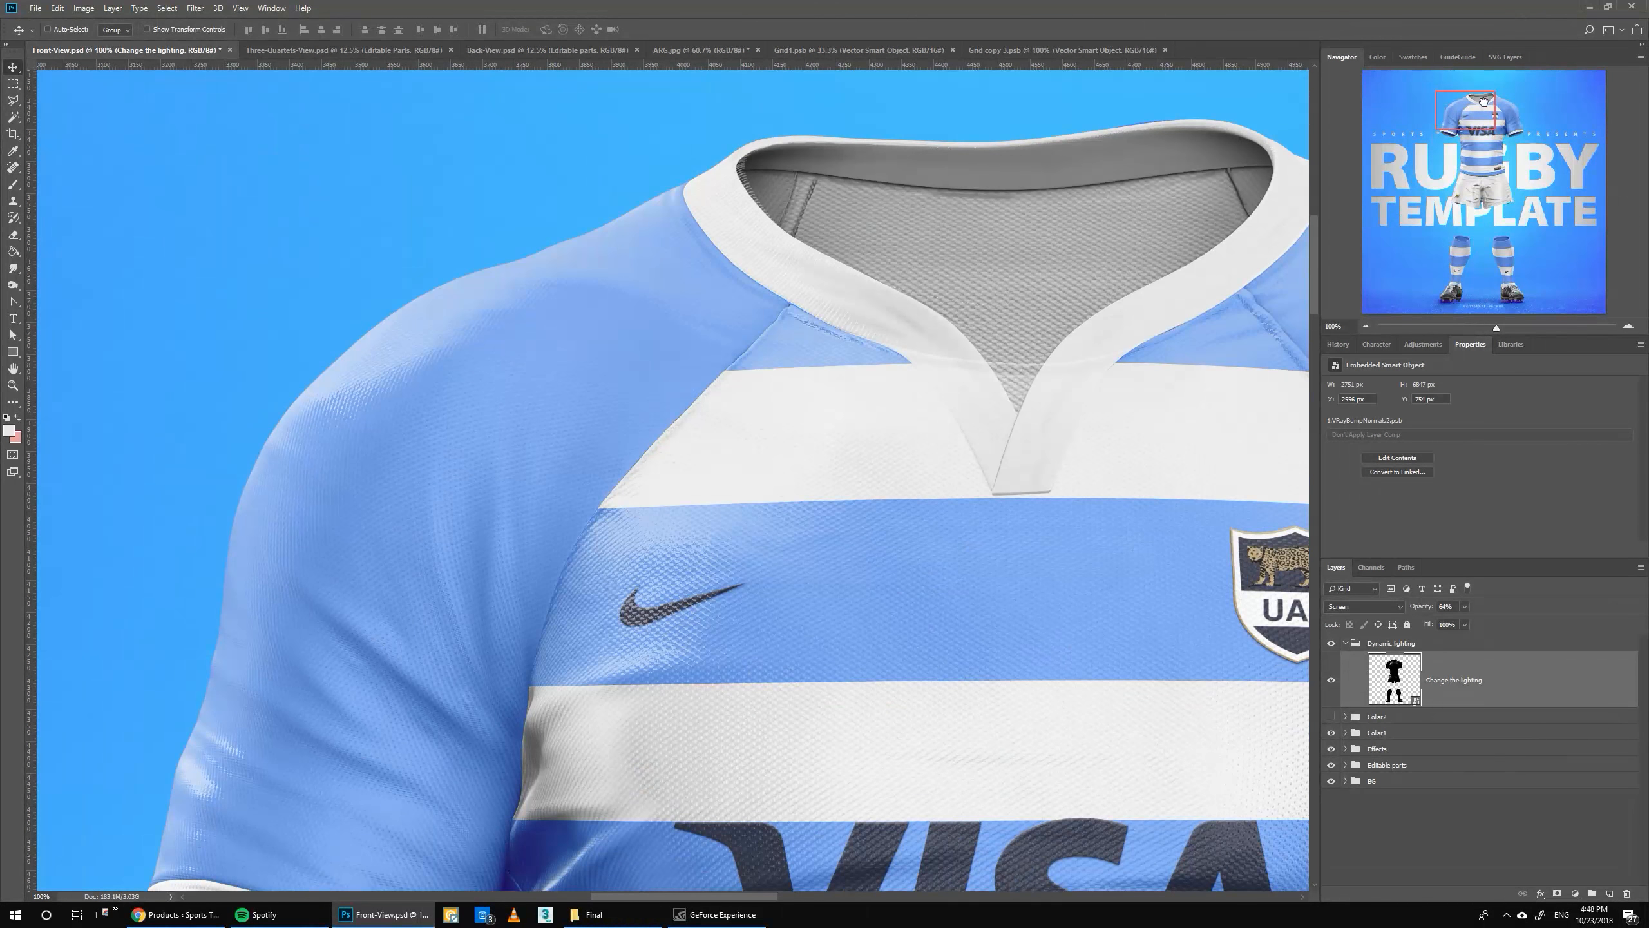
pyautogui.click(1331, 681)
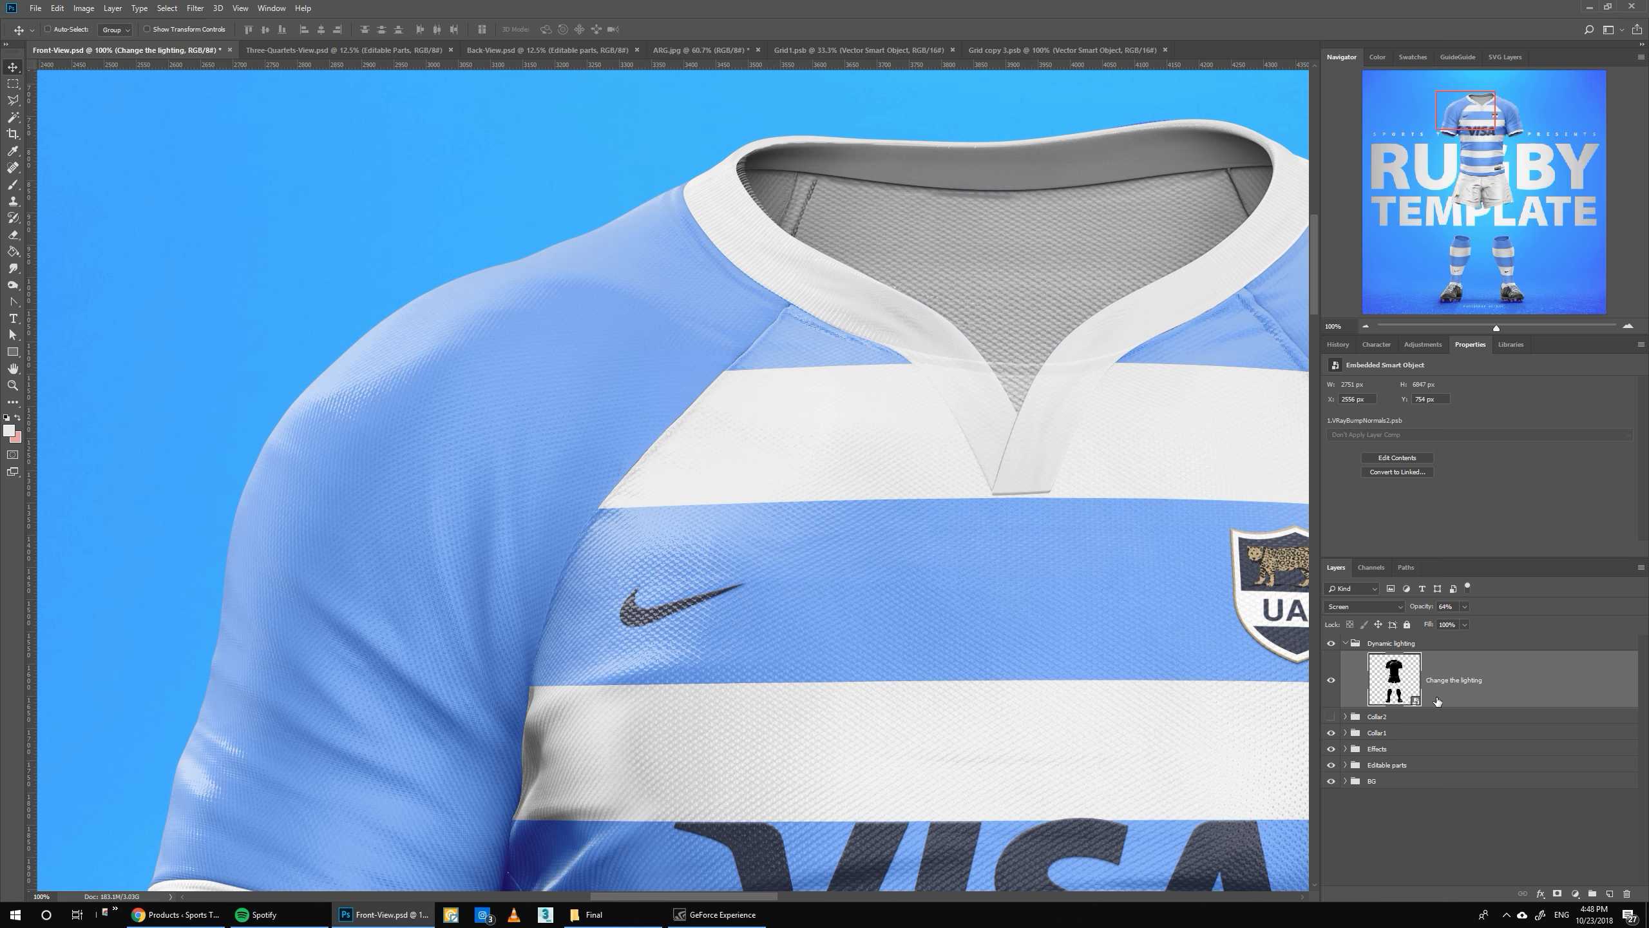
# - Add a mask to the Change the lighting layer and paint out highlights along the sleeve seam and Nike swoosh with a large soft black brush
pyautogui.click(1557, 893)
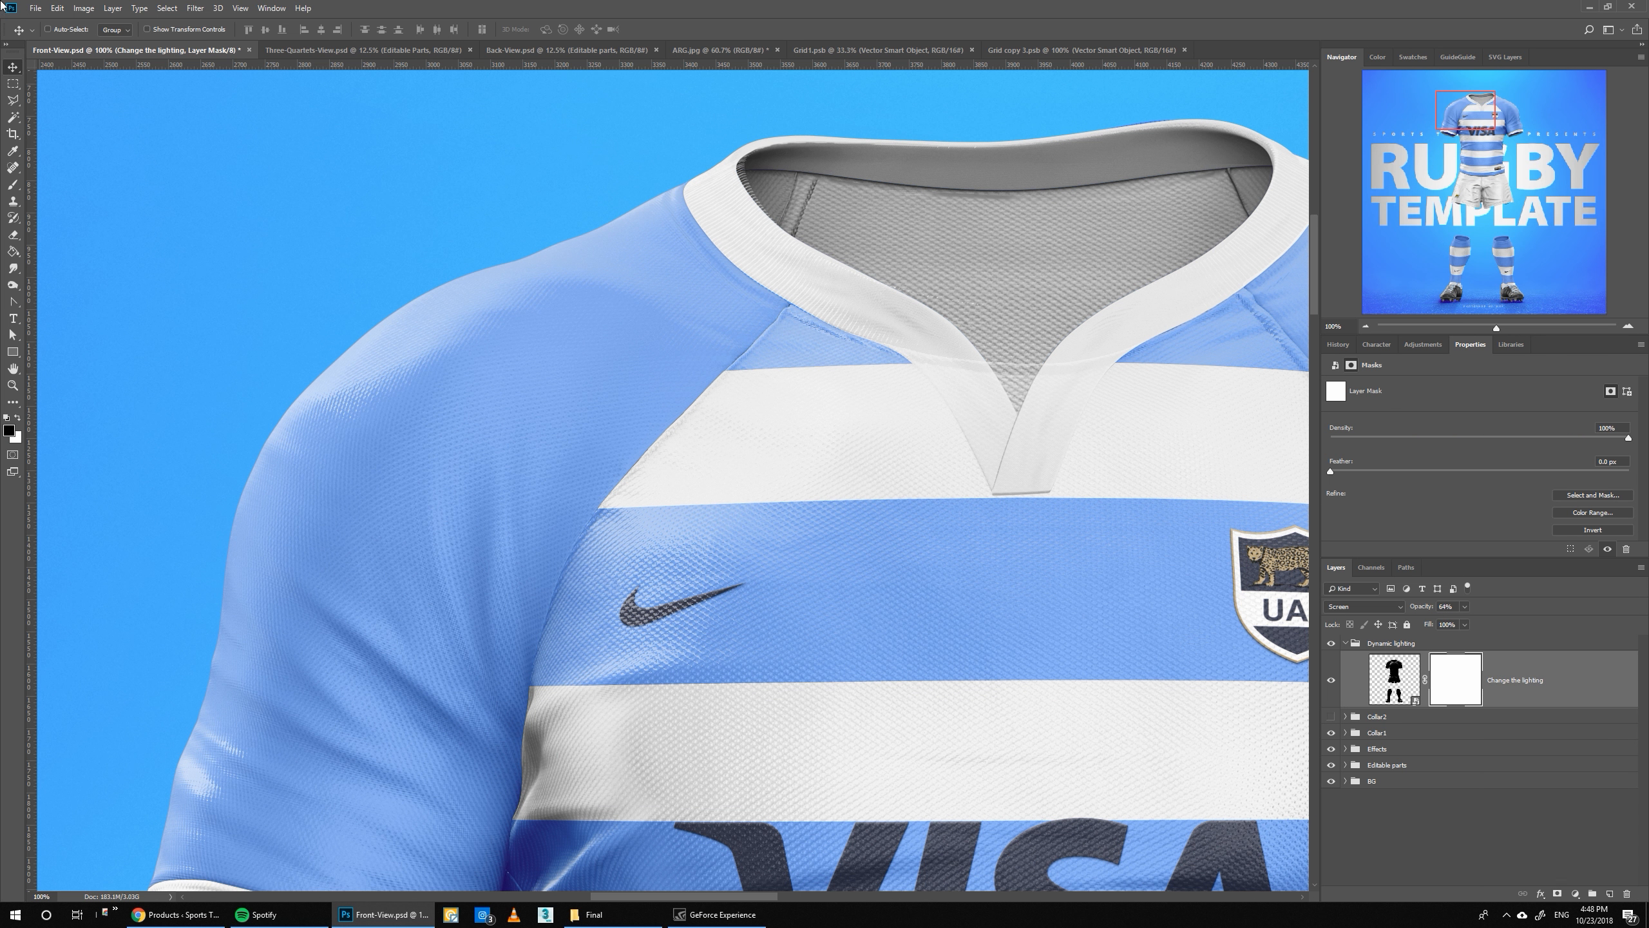
pyautogui.click(13, 184)
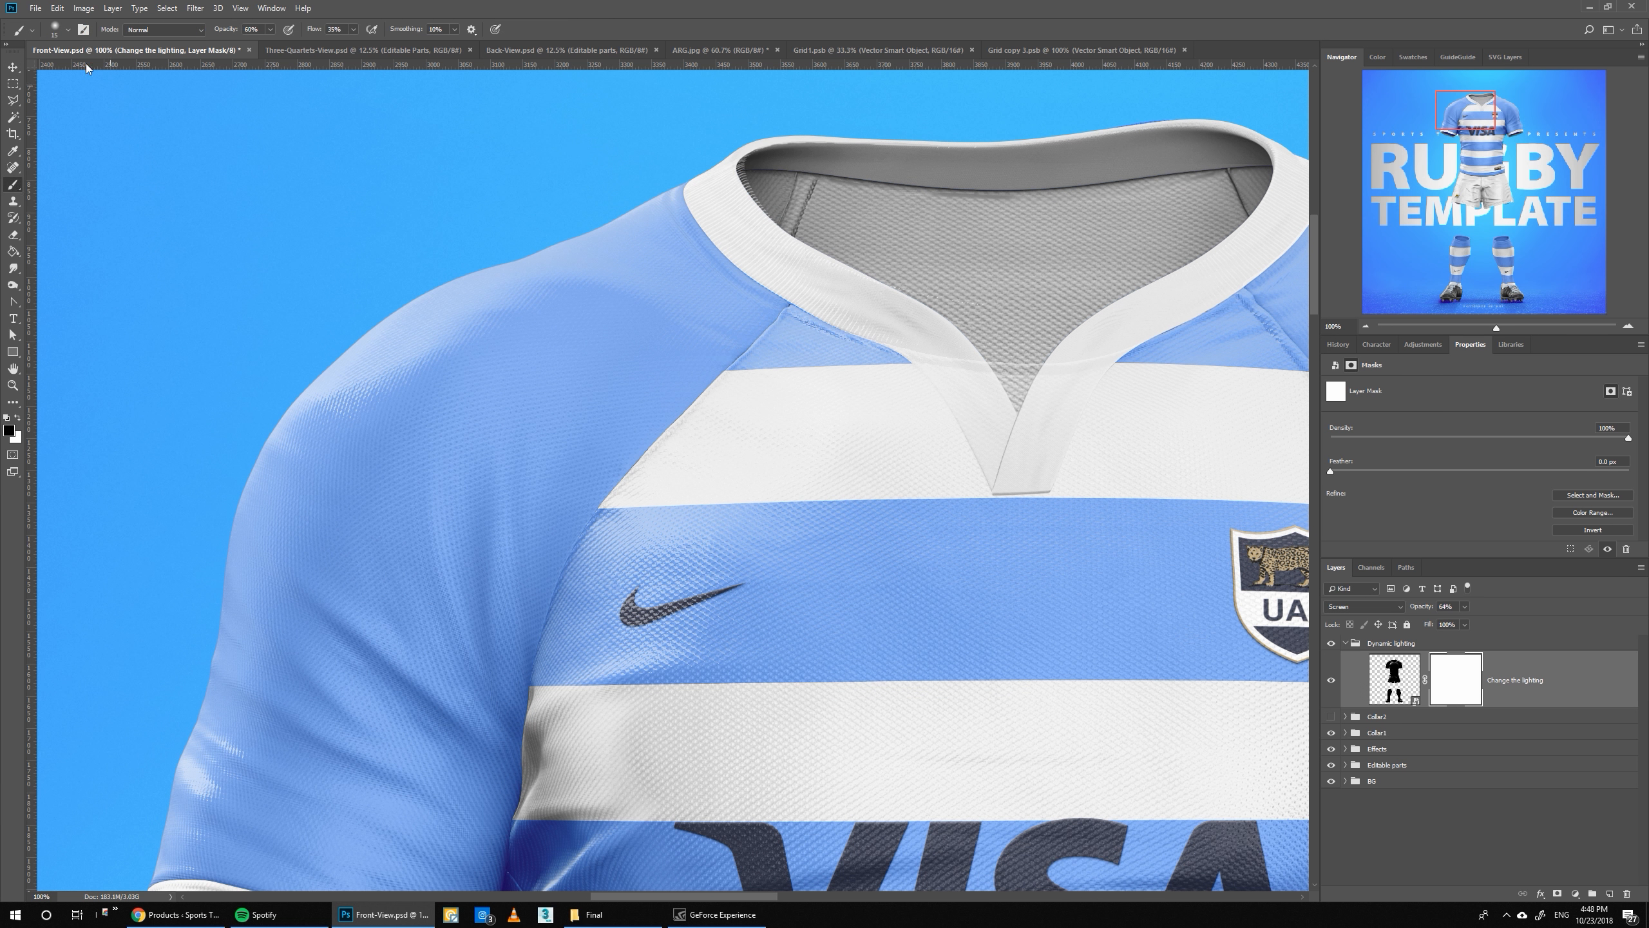
pyautogui.click(62, 31)
pyautogui.moveTo(134, 70); pyautogui.dragTo(136, 69)
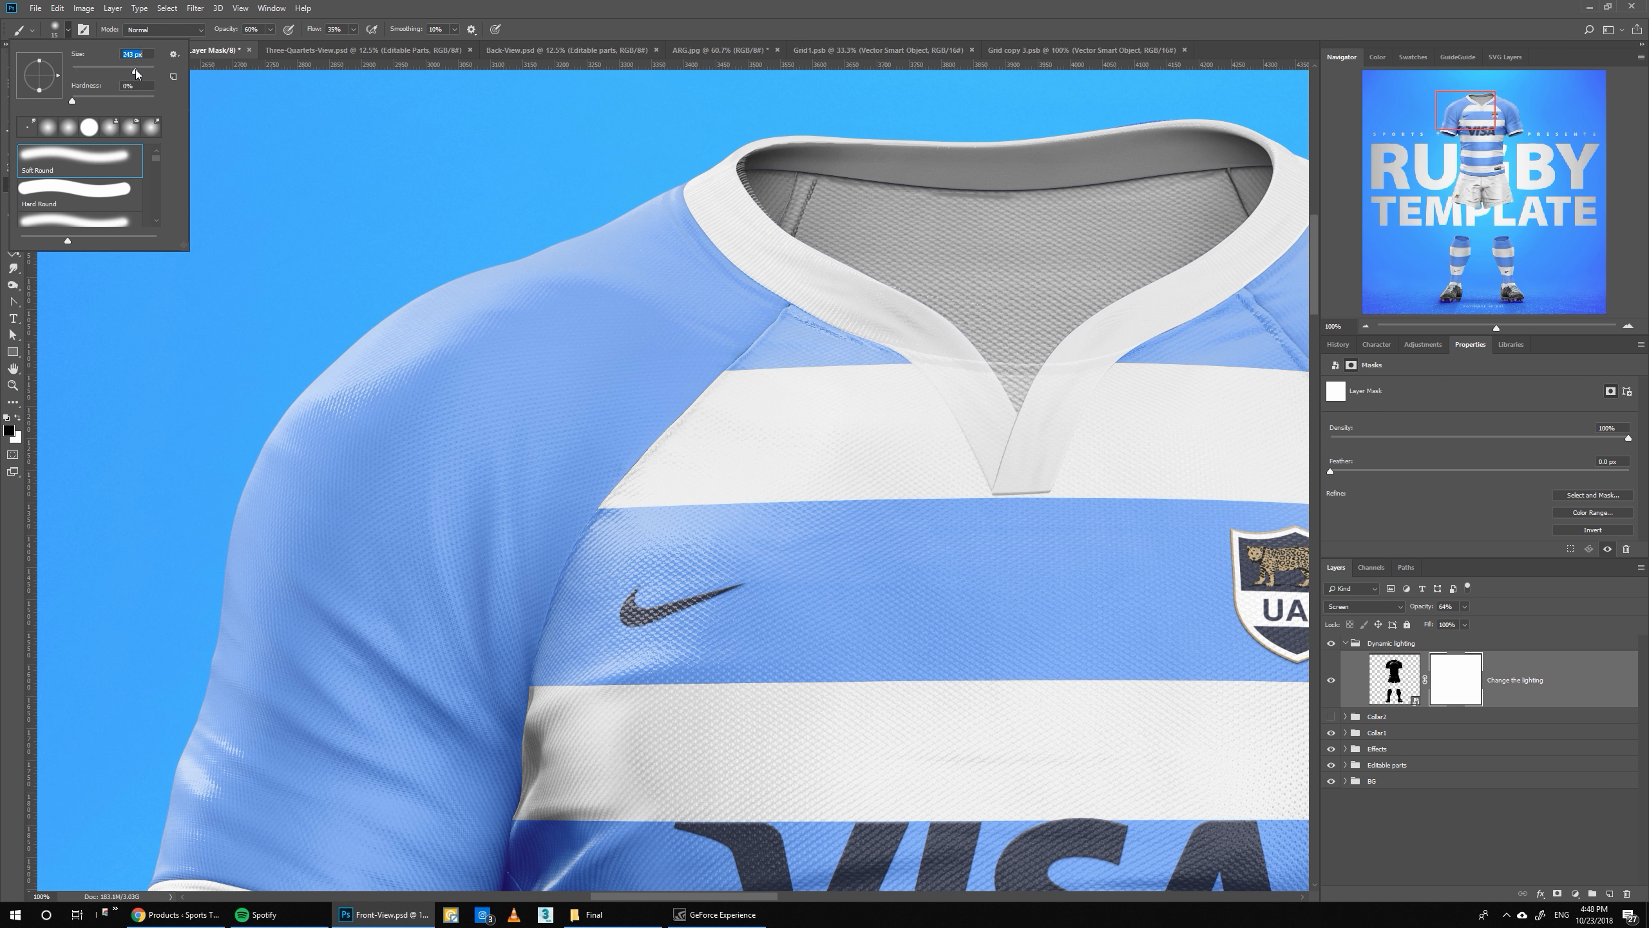
pyautogui.click(466, 621)
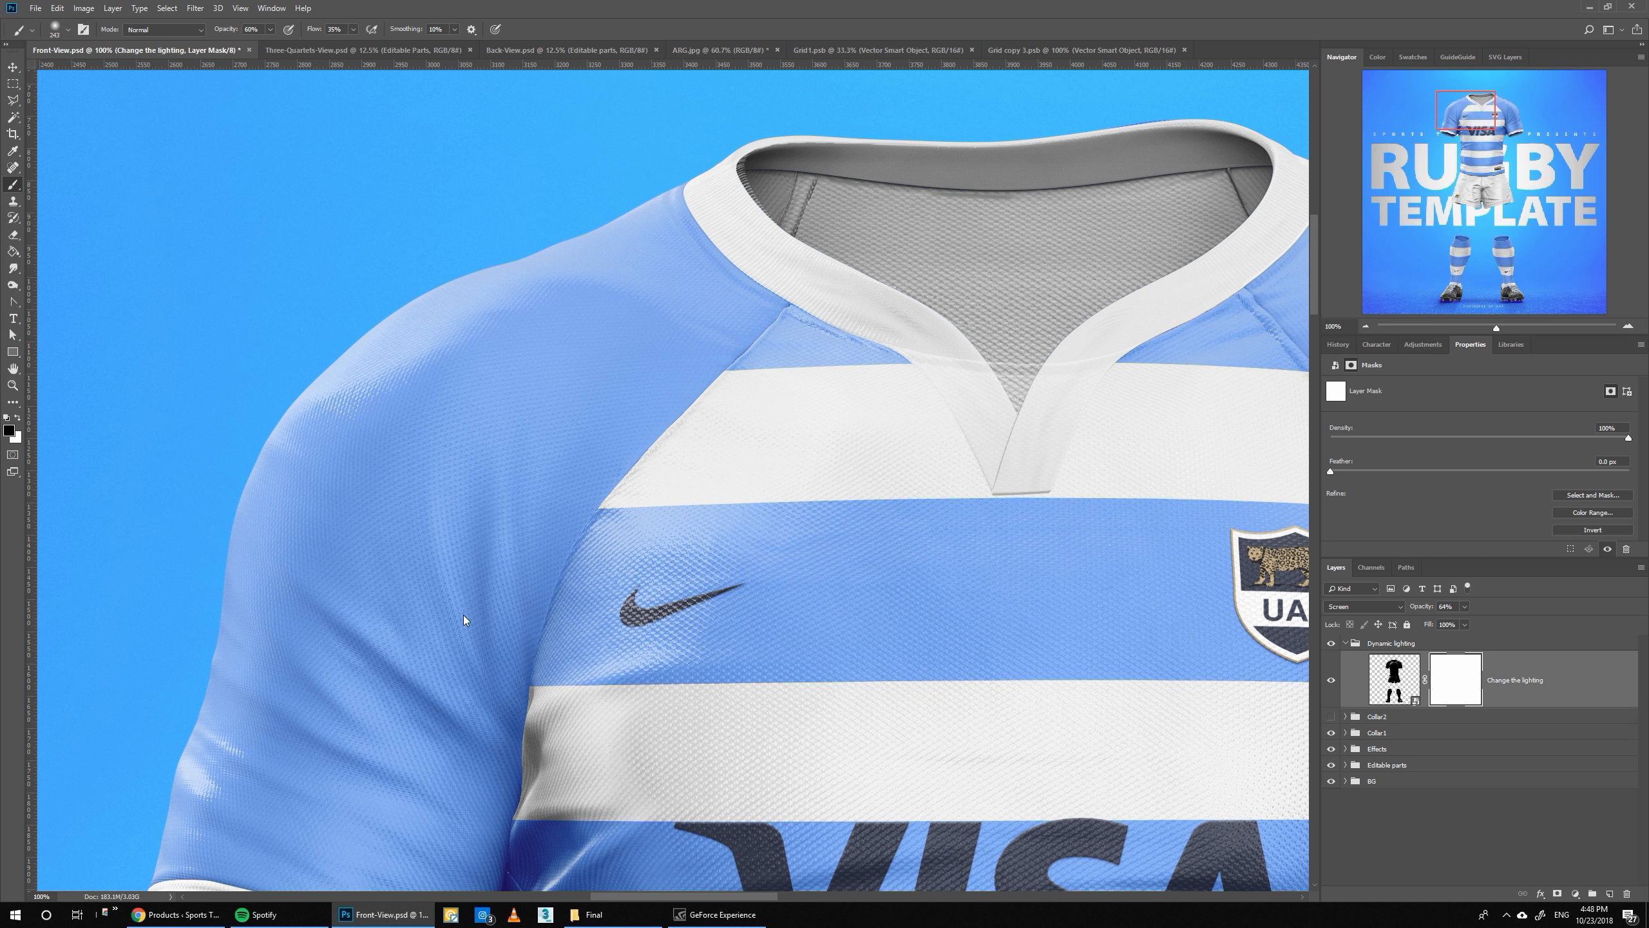
pyautogui.moveTo(547, 635); pyautogui.dragTo(679, 279)
pyautogui.moveTo(547, 635); pyautogui.dragTo(684, 305)
pyautogui.moveTo(660, 577)
pyautogui.mouseDown()
pyautogui.moveTo(603, 649)
pyautogui.moveTo(553, 556)
pyautogui.moveTo(468, 701)
pyautogui.mouseUp()
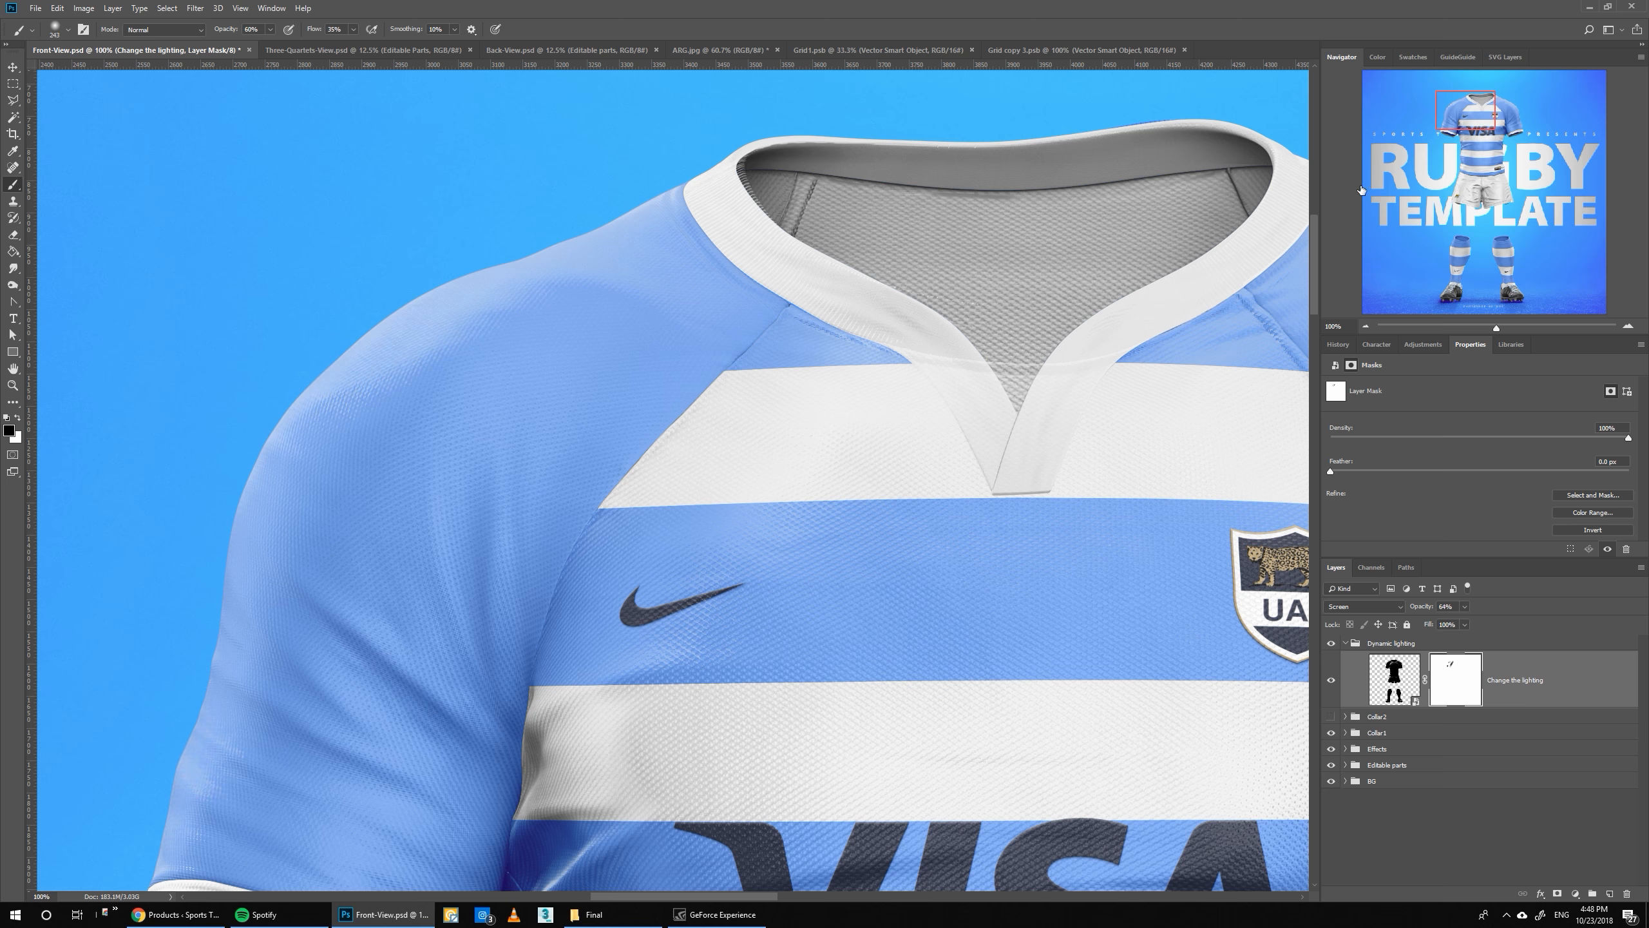
# - Reopen the Change the lighting smart object and show its Collars group with only collar layer 1 visible
pyautogui.moveTo(962, 343); pyautogui.dragTo(760, 492)
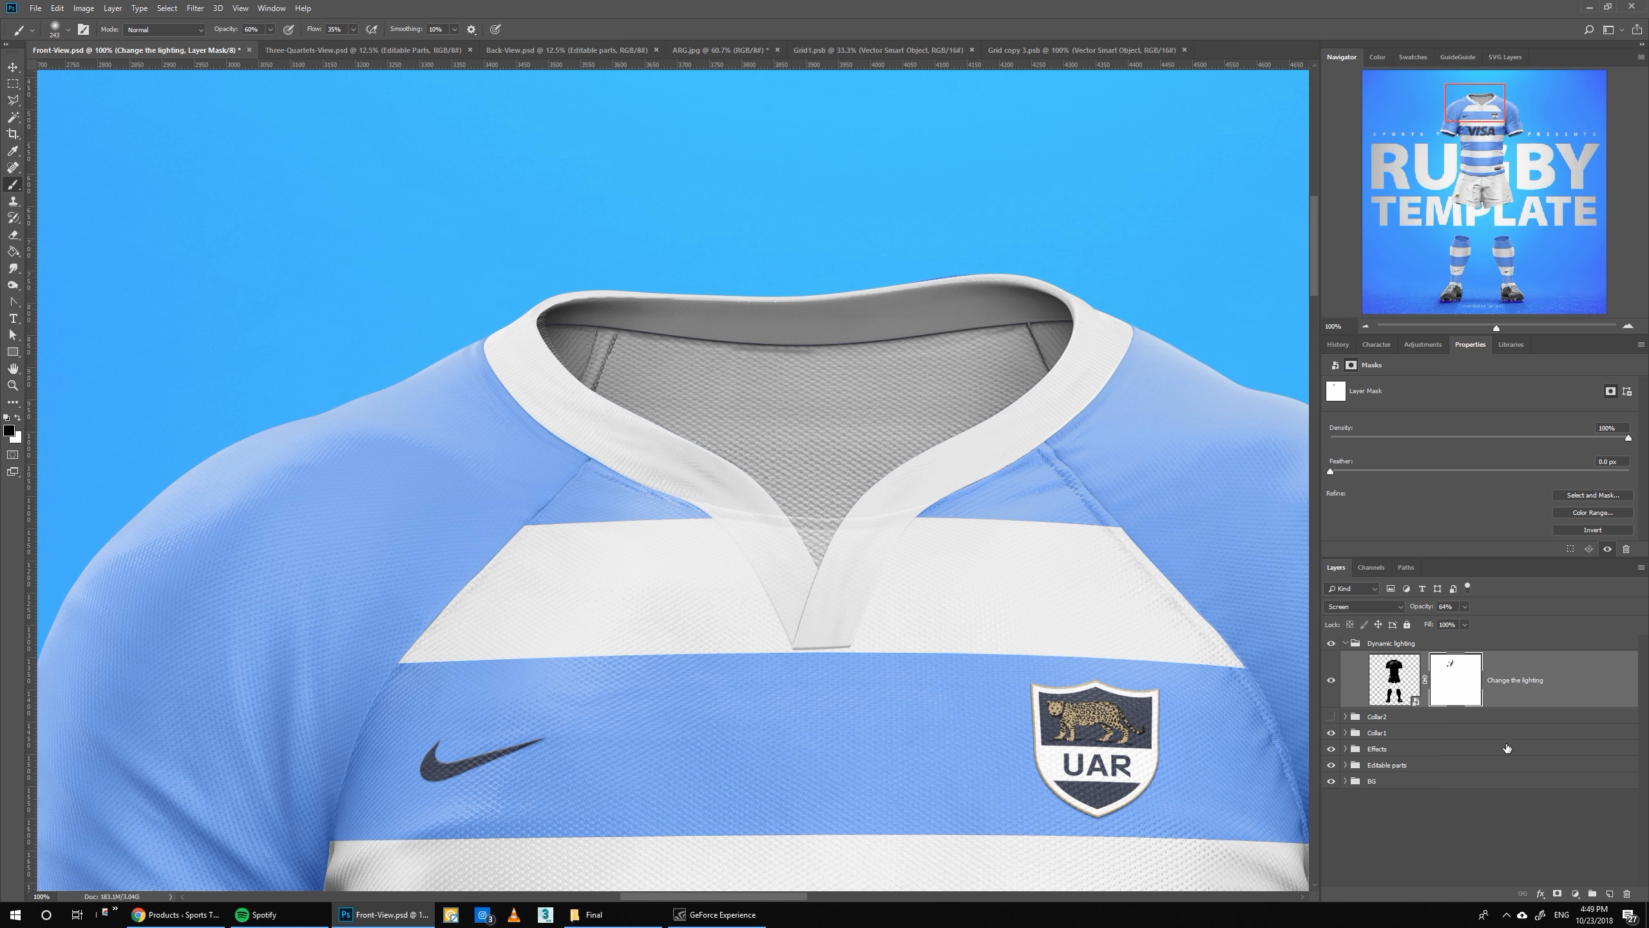
pyautogui.click(1403, 683)
pyautogui.doubleClick(1403, 682)
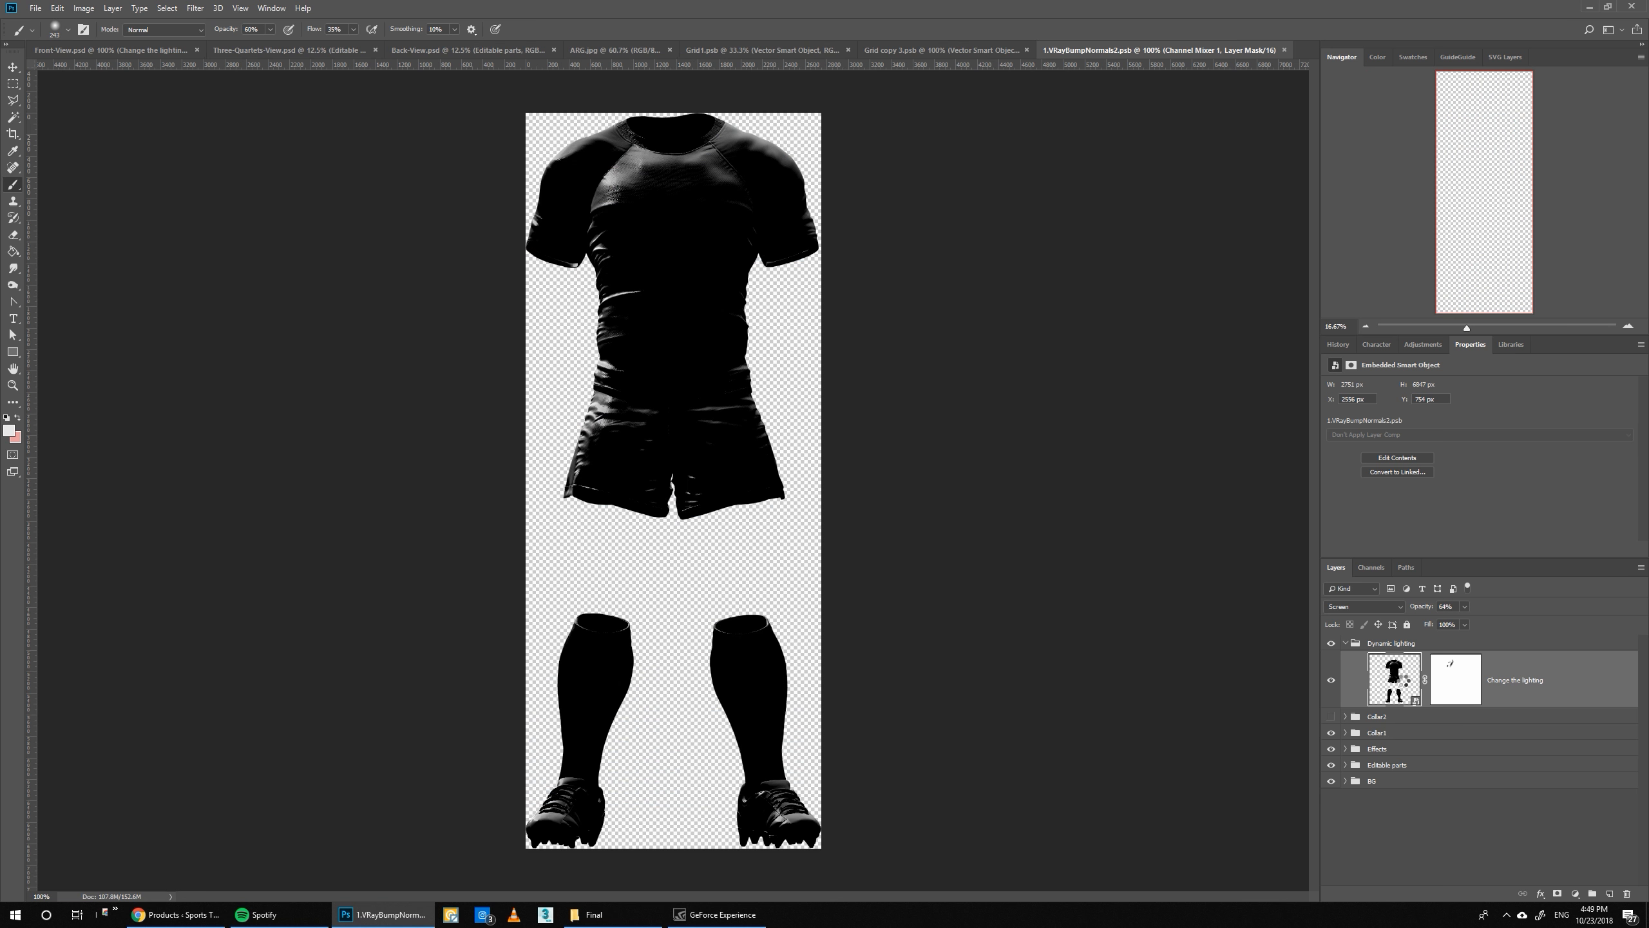
pyautogui.click(1331, 757)
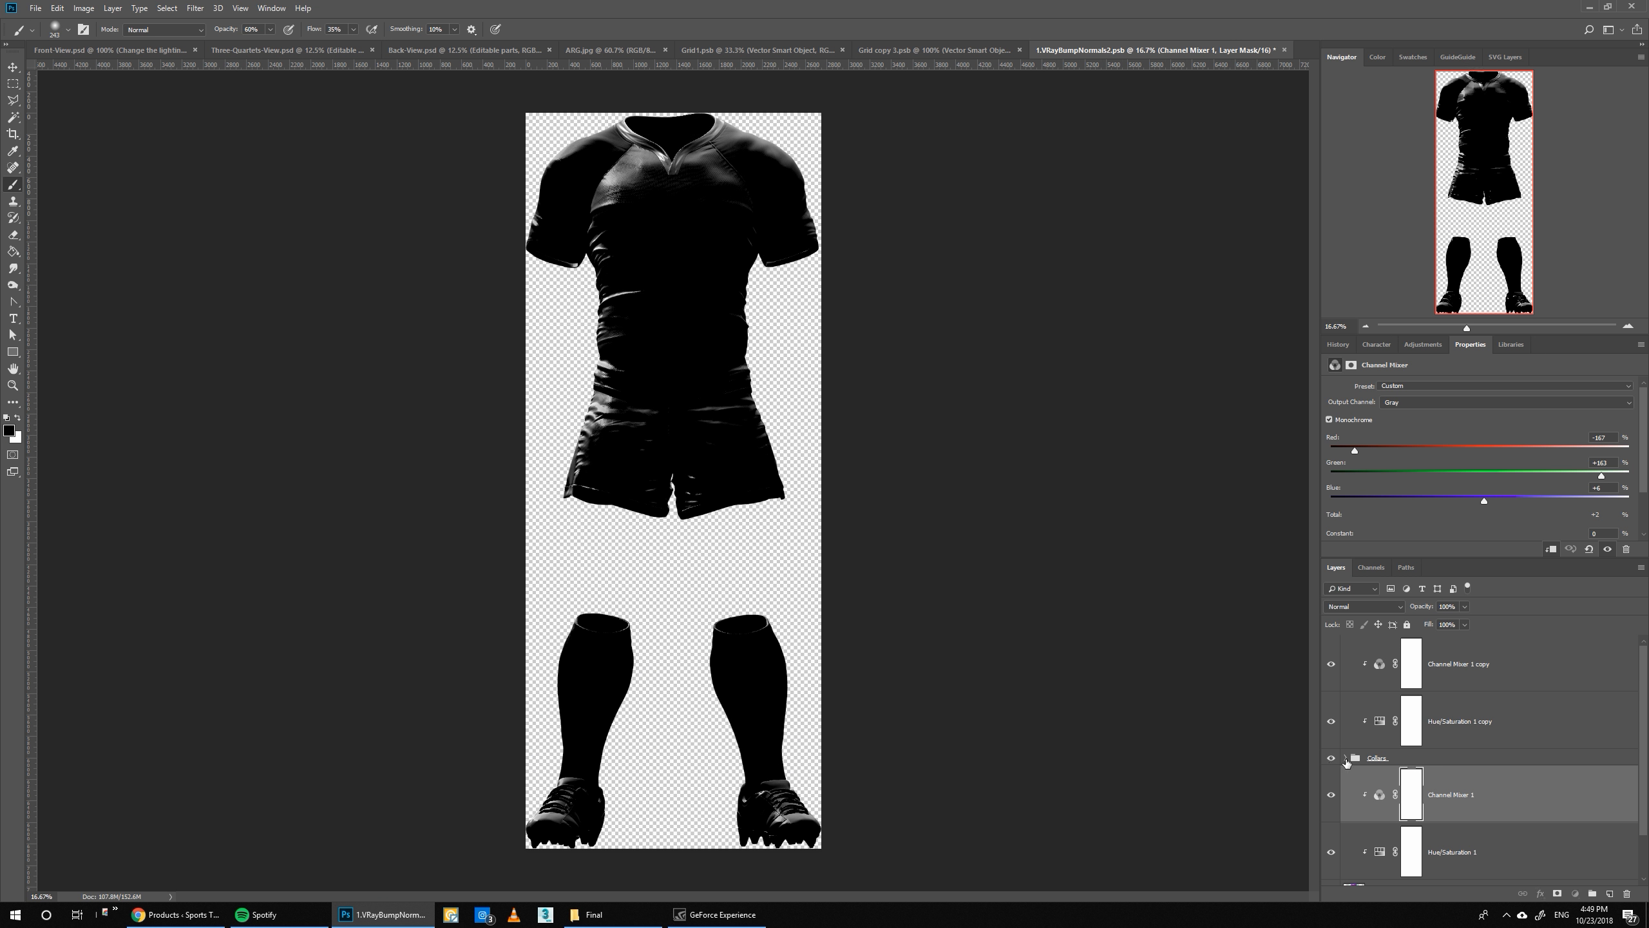
pyautogui.click(1346, 758)
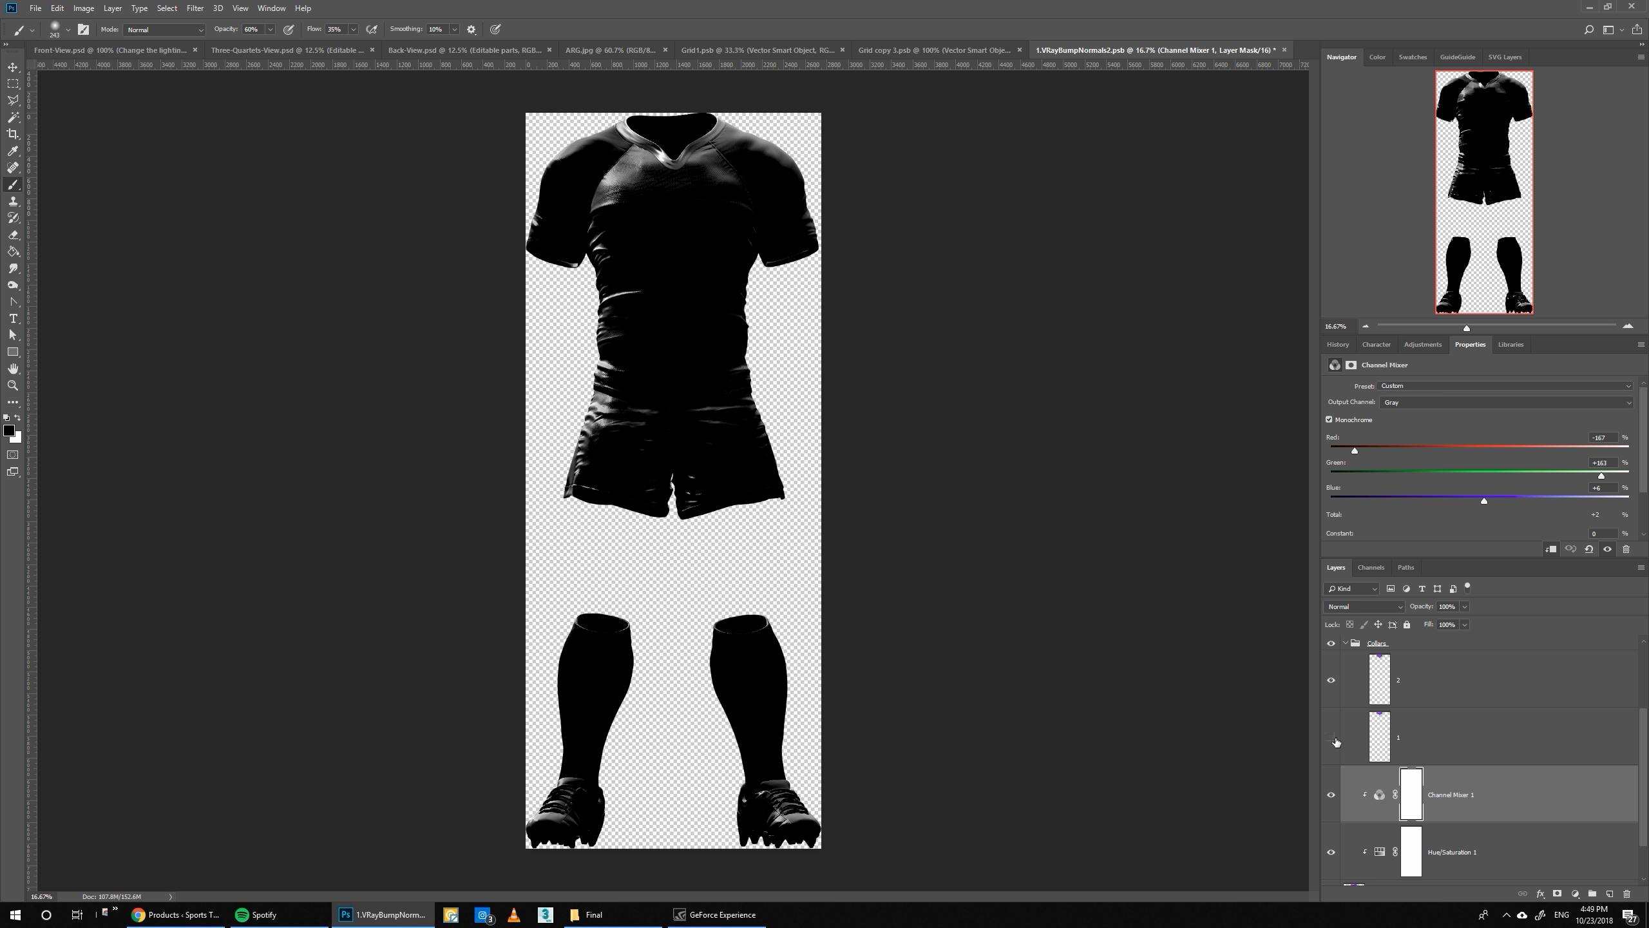
pyautogui.click(1331, 737)
pyautogui.click(1331, 679)
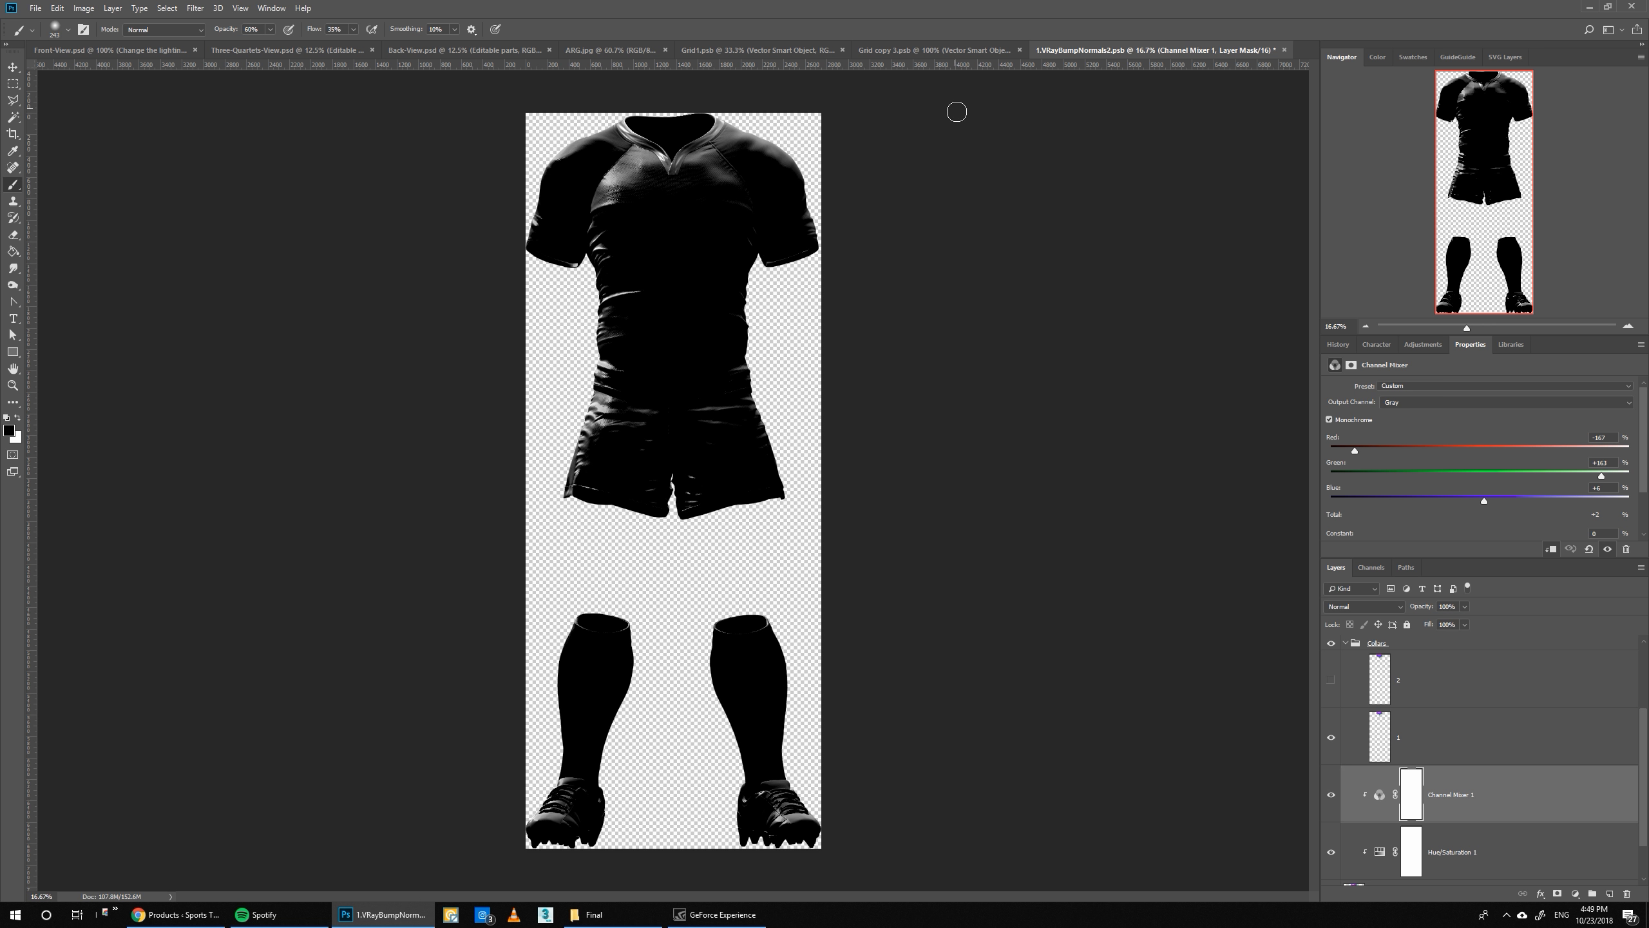
# - Set the green value of Channel Mixer 1 copy to +126%, then close the lighting artwork and save its changes
pyautogui.click(1356, 750)
pyautogui.scroll(2, 1377, 747)
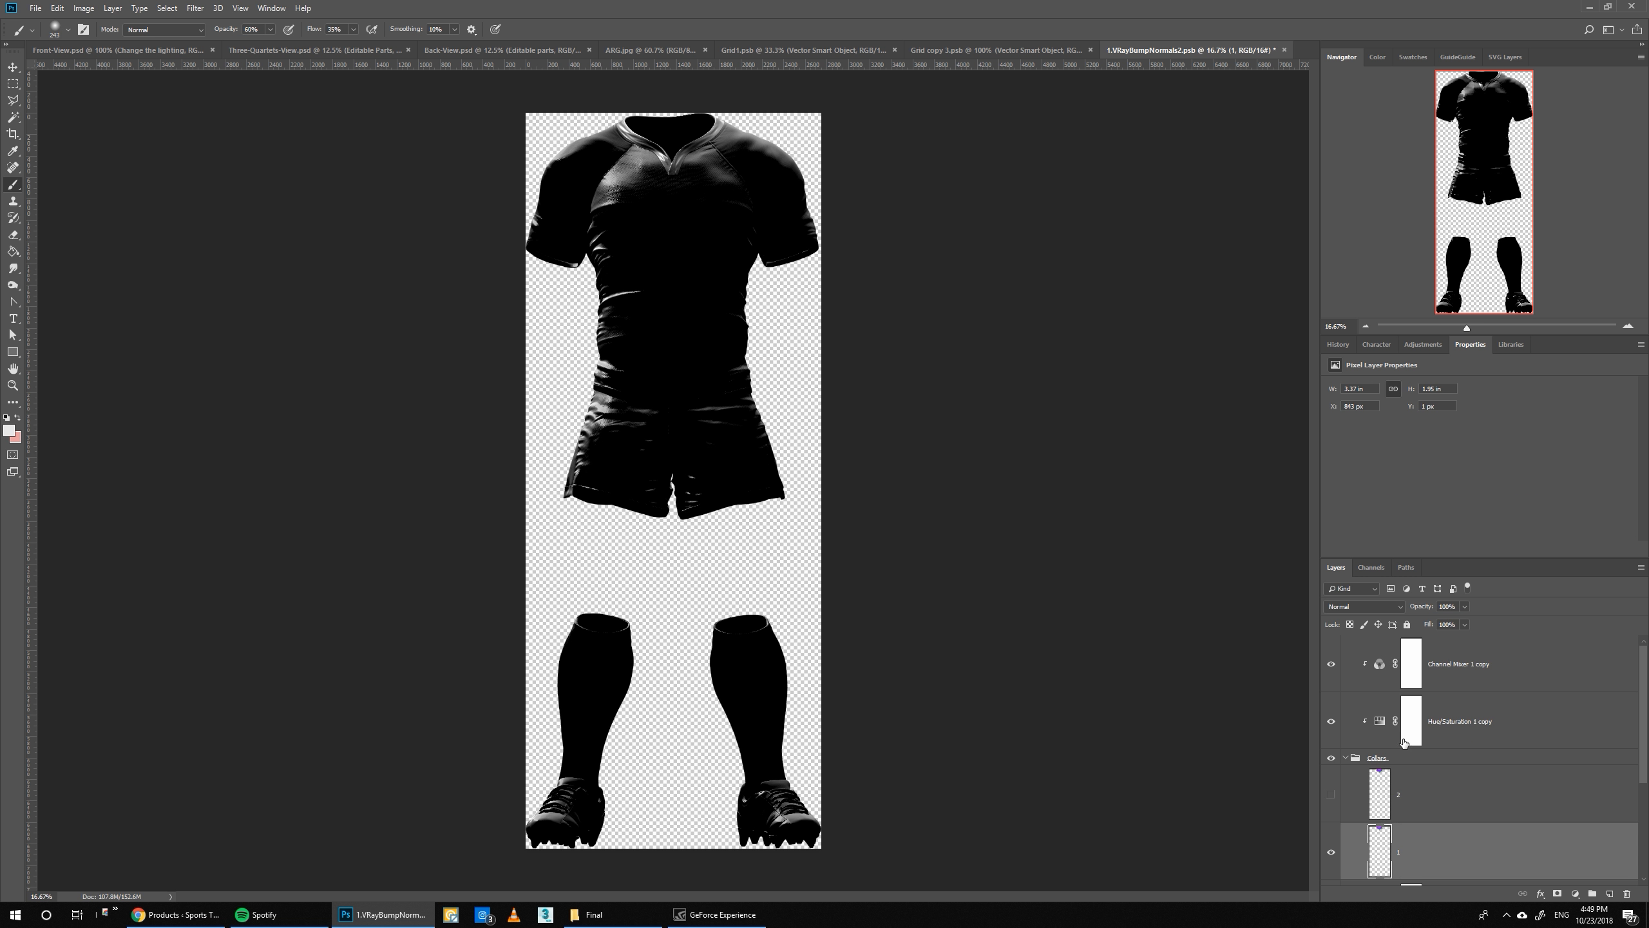
pyautogui.click(1378, 667)
pyautogui.moveTo(1601, 475)
pyautogui.mouseDown()
pyautogui.moveTo(1552, 476)
pyautogui.moveTo(1574, 478)
pyautogui.mouseUp()
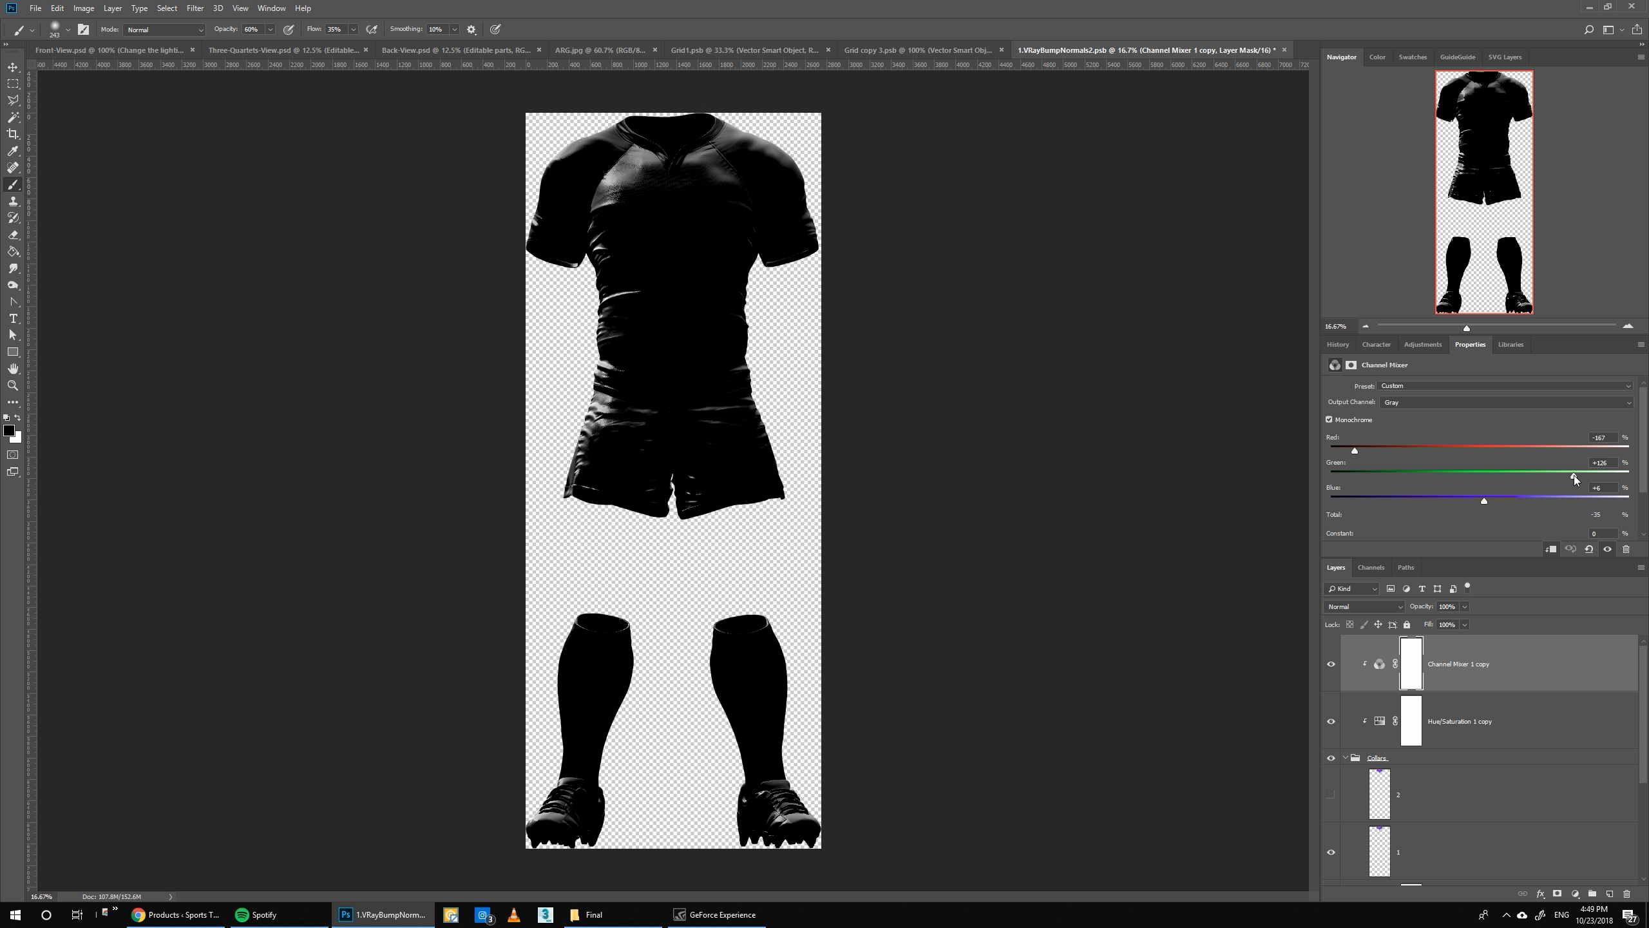
pyautogui.click(1284, 51)
pyautogui.click(764, 333)
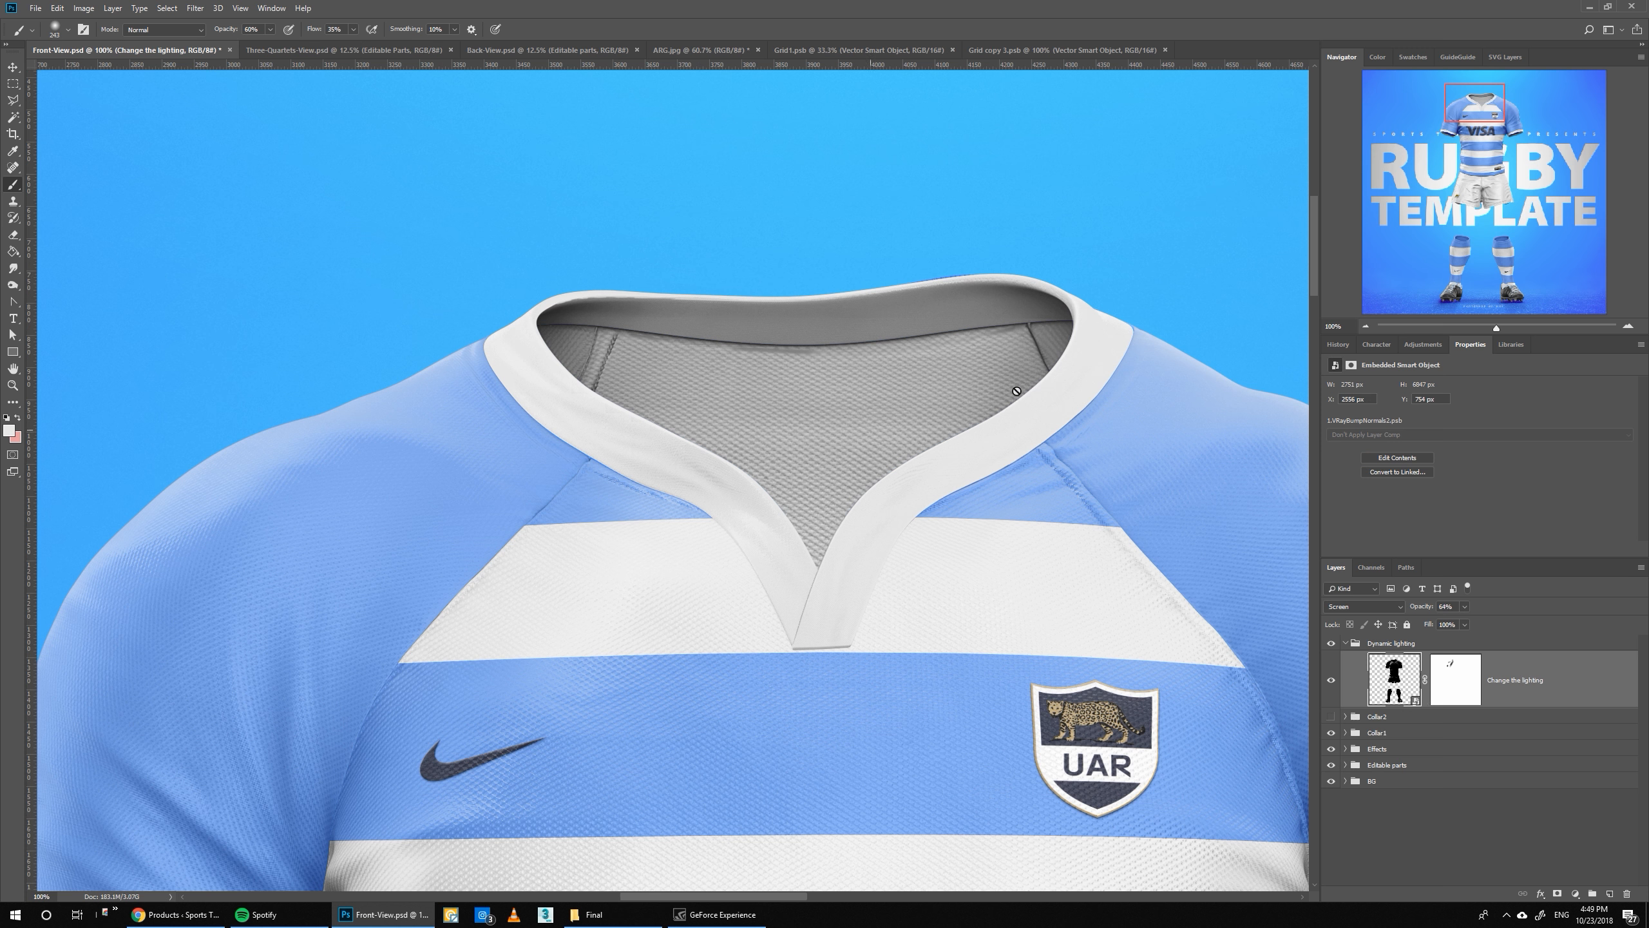
# - Paint out highlights on both boots in the Change the lighting layer's mask with a soft black brush
pyautogui.click(1508, 293)
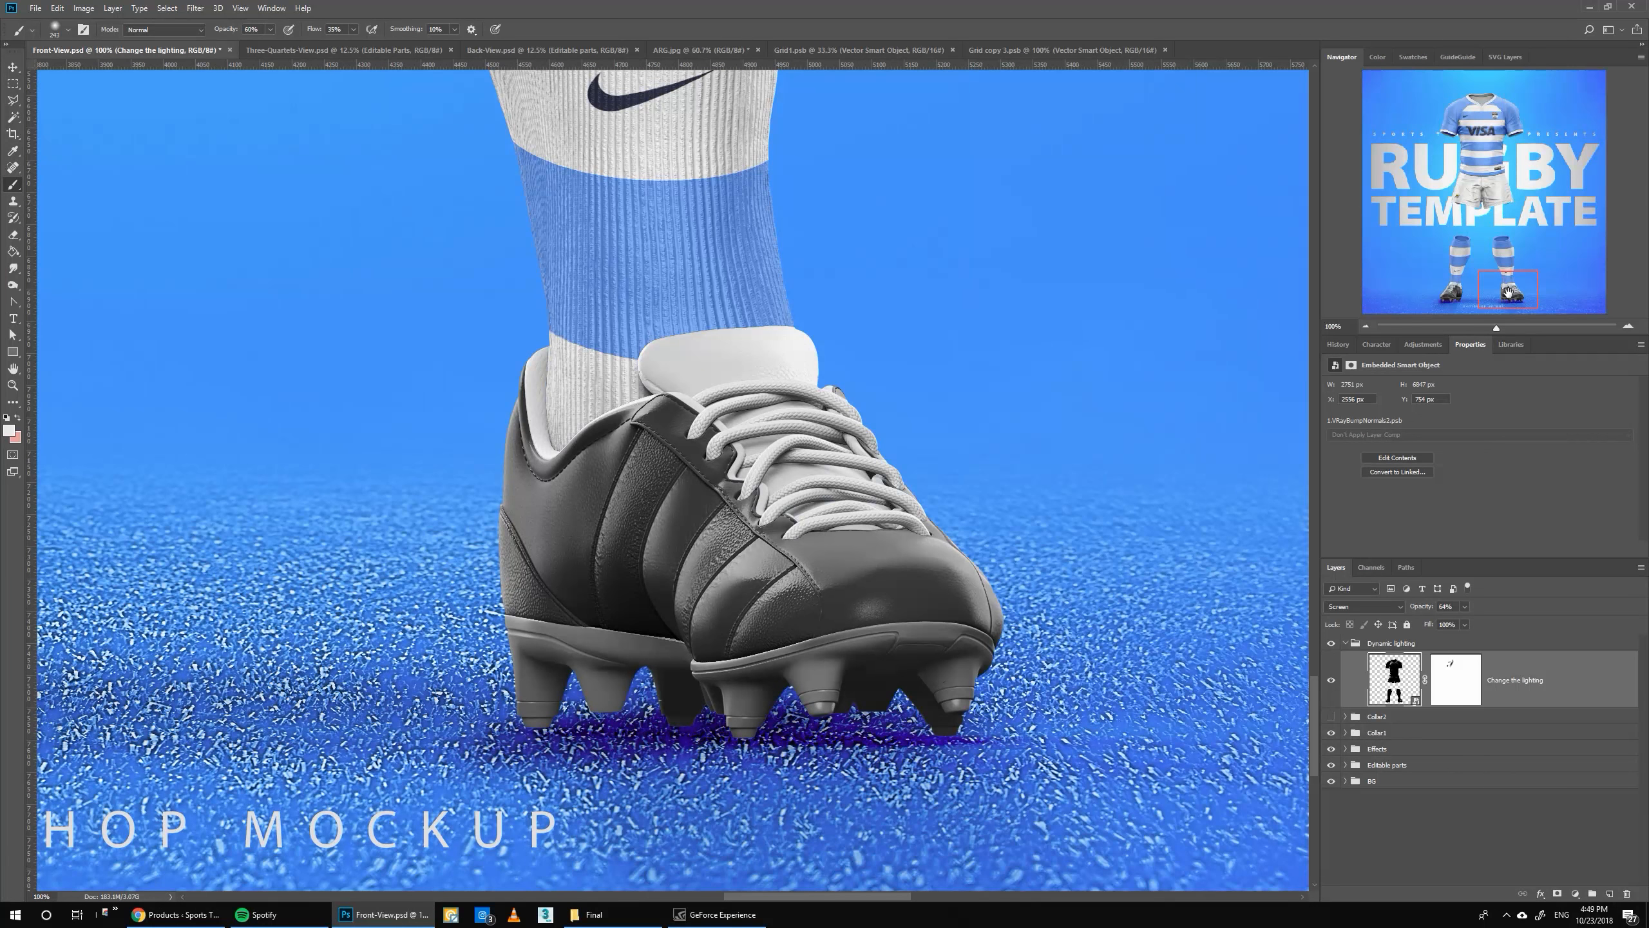
pyautogui.click(1469, 680)
pyautogui.click(765, 572)
pyautogui.click(763, 573)
pyautogui.click(758, 567)
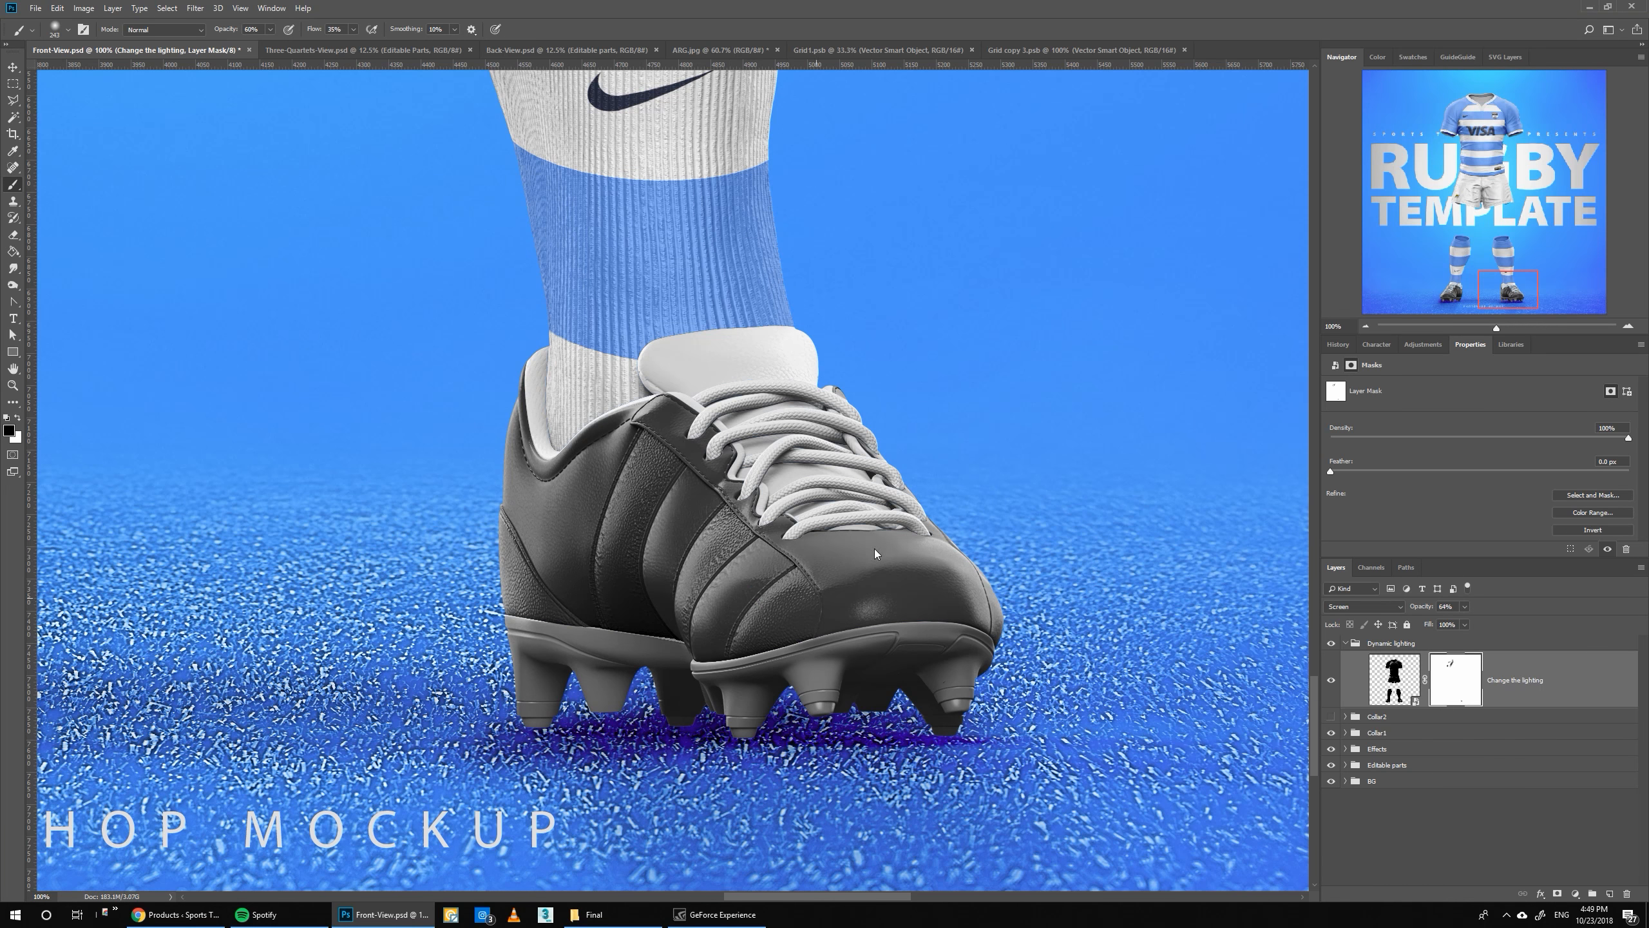
pyautogui.click(751, 527)
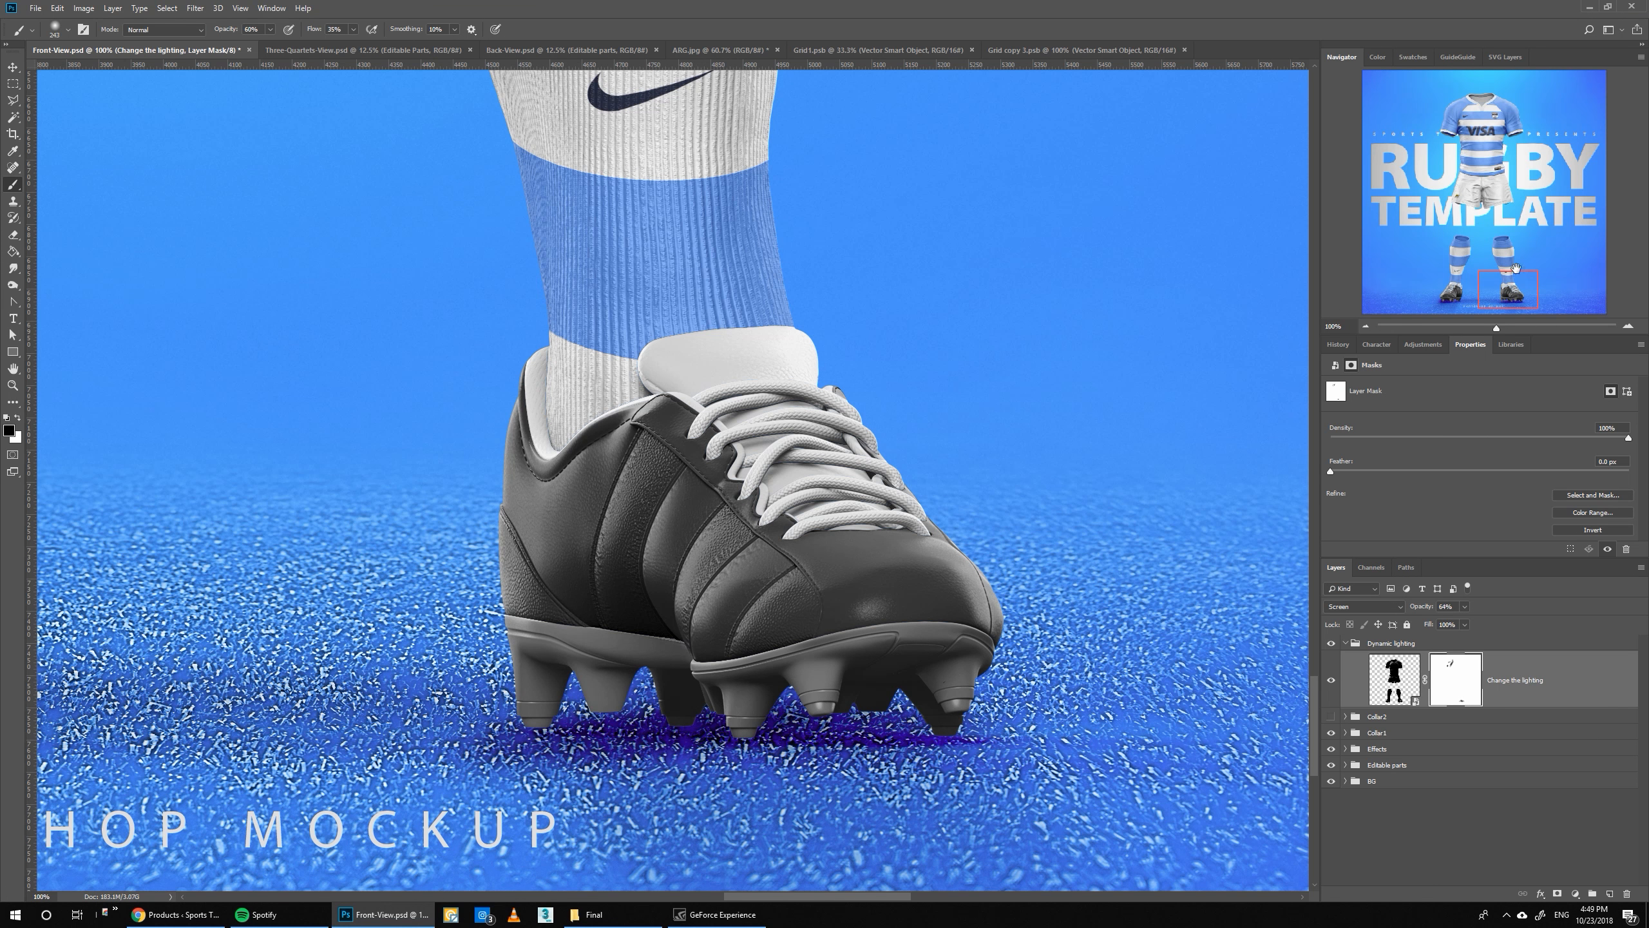
pyautogui.moveTo(1516, 268); pyautogui.dragTo(1463, 265)
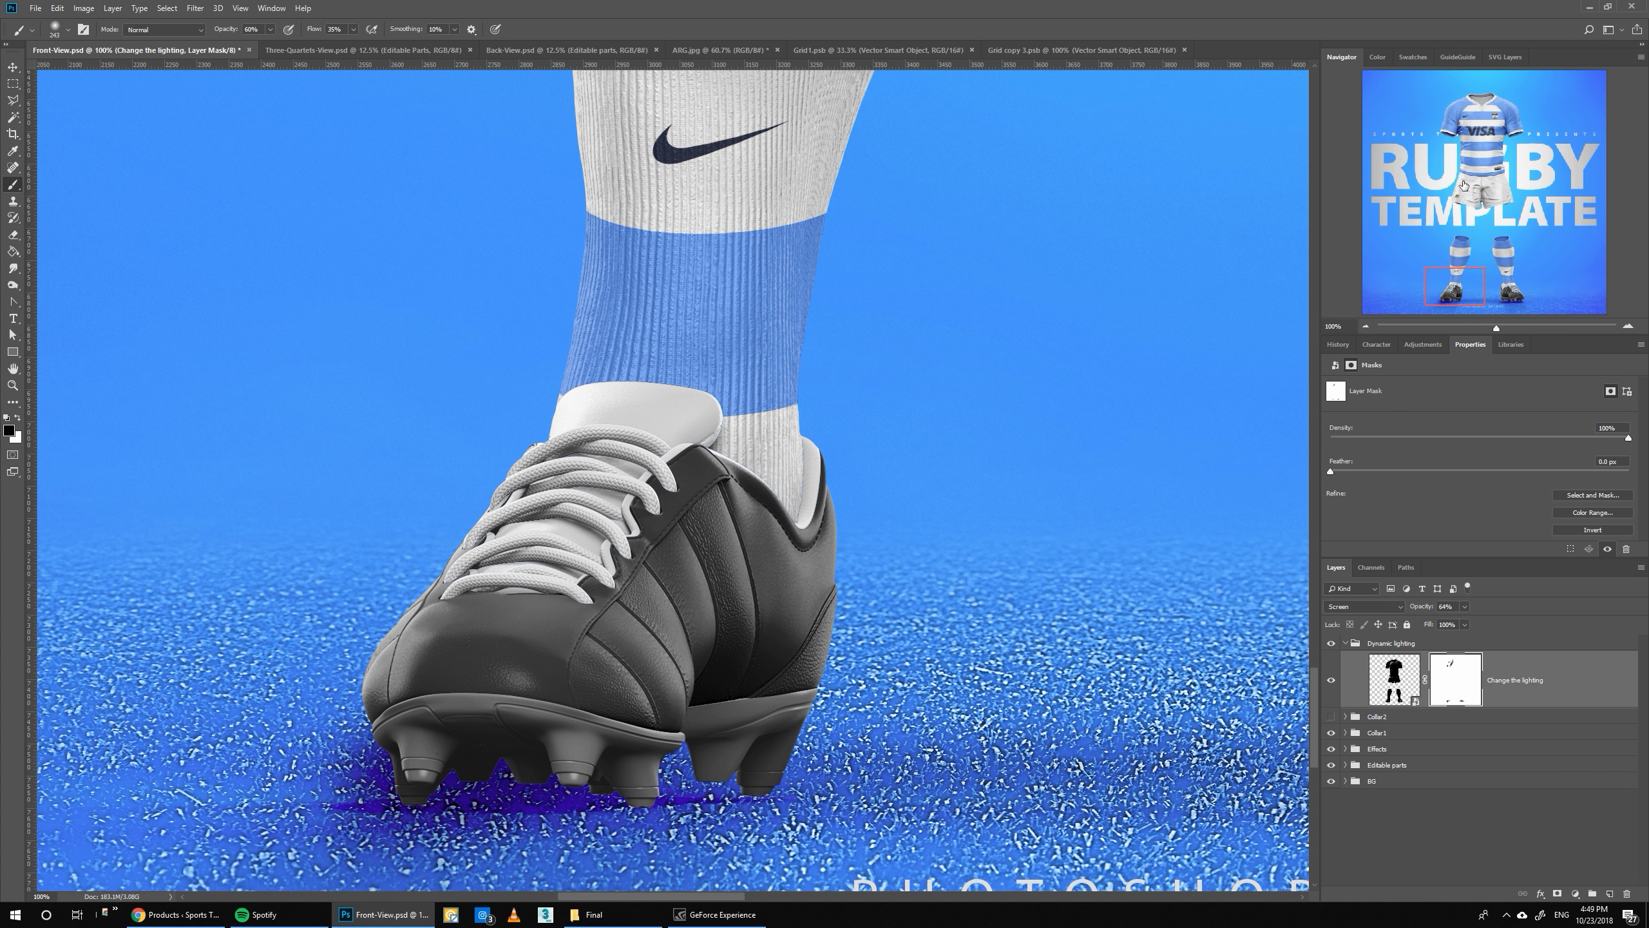
# - Paint black on the lighting mask over the shirt folds beside the VISA logo, below the sleeve, and return to the full mockup view
pyautogui.click(1463, 148)
pyautogui.moveTo(698, 320); pyautogui.dragTo(817, 356)
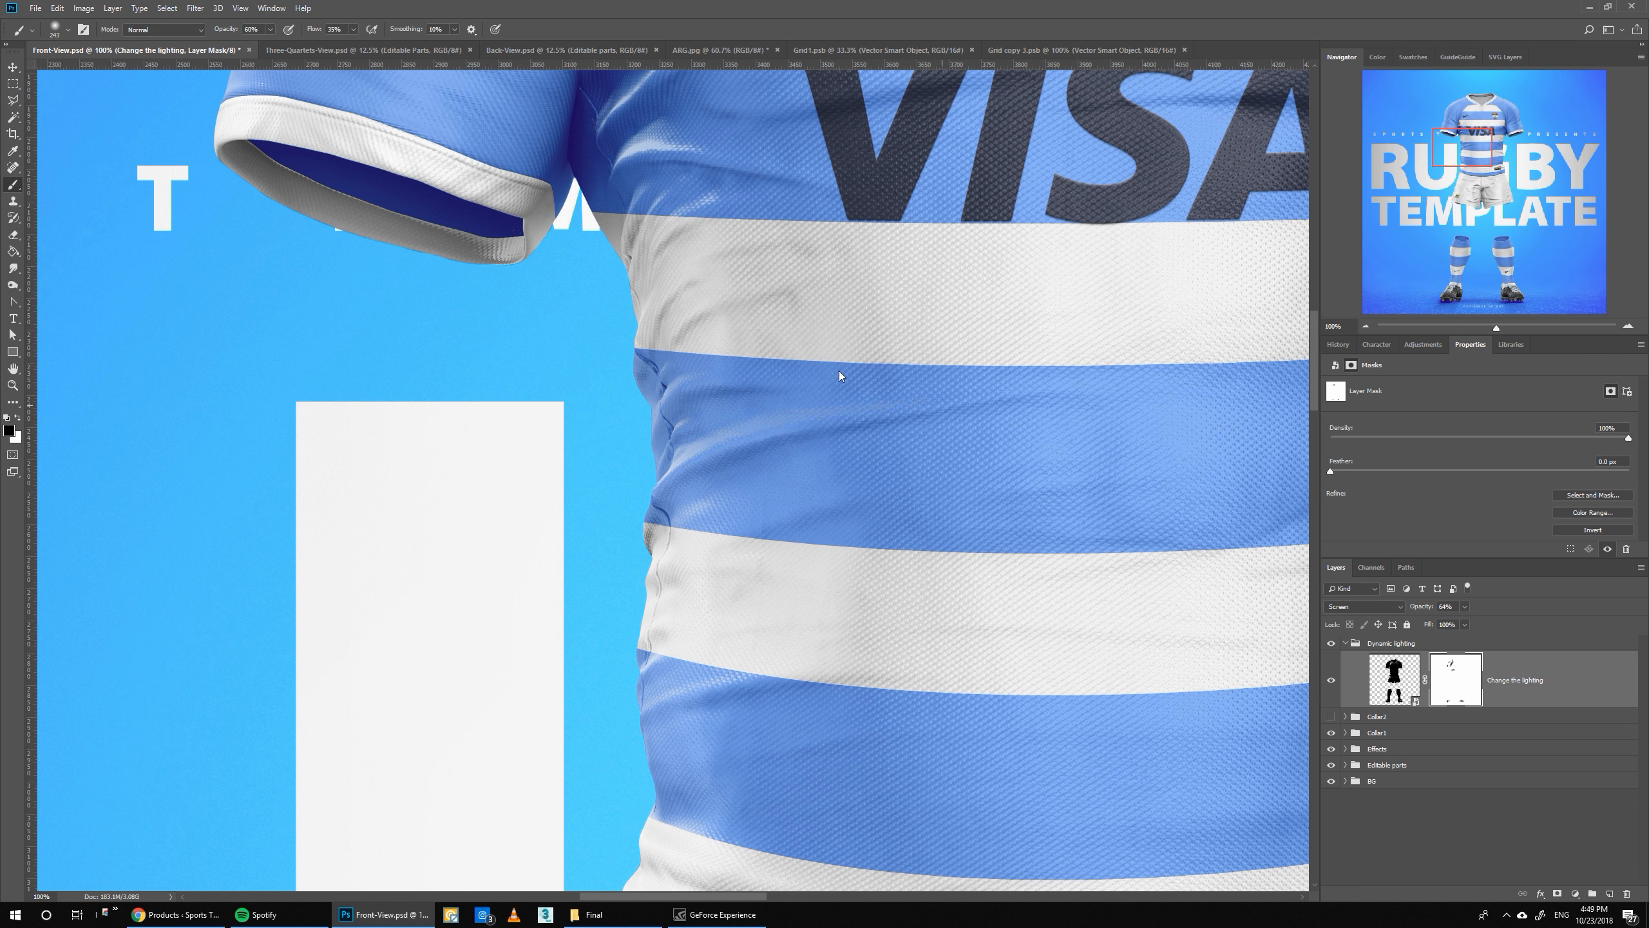
pyautogui.scroll(2, 642, 268)
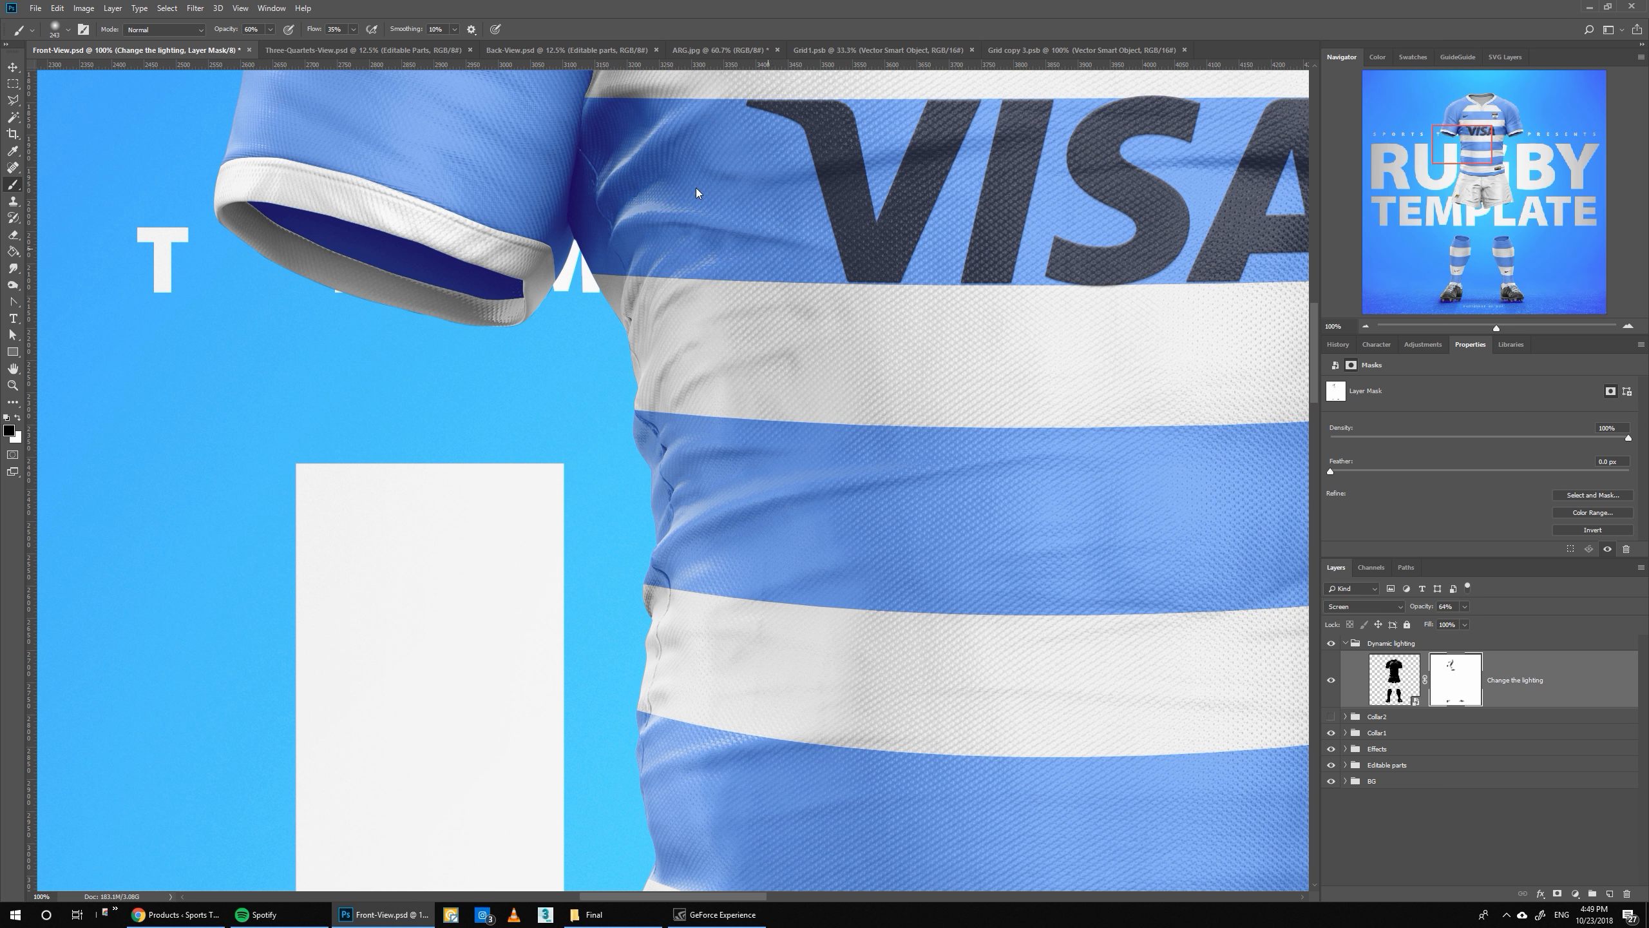
pyautogui.scroll(3, 603, 154)
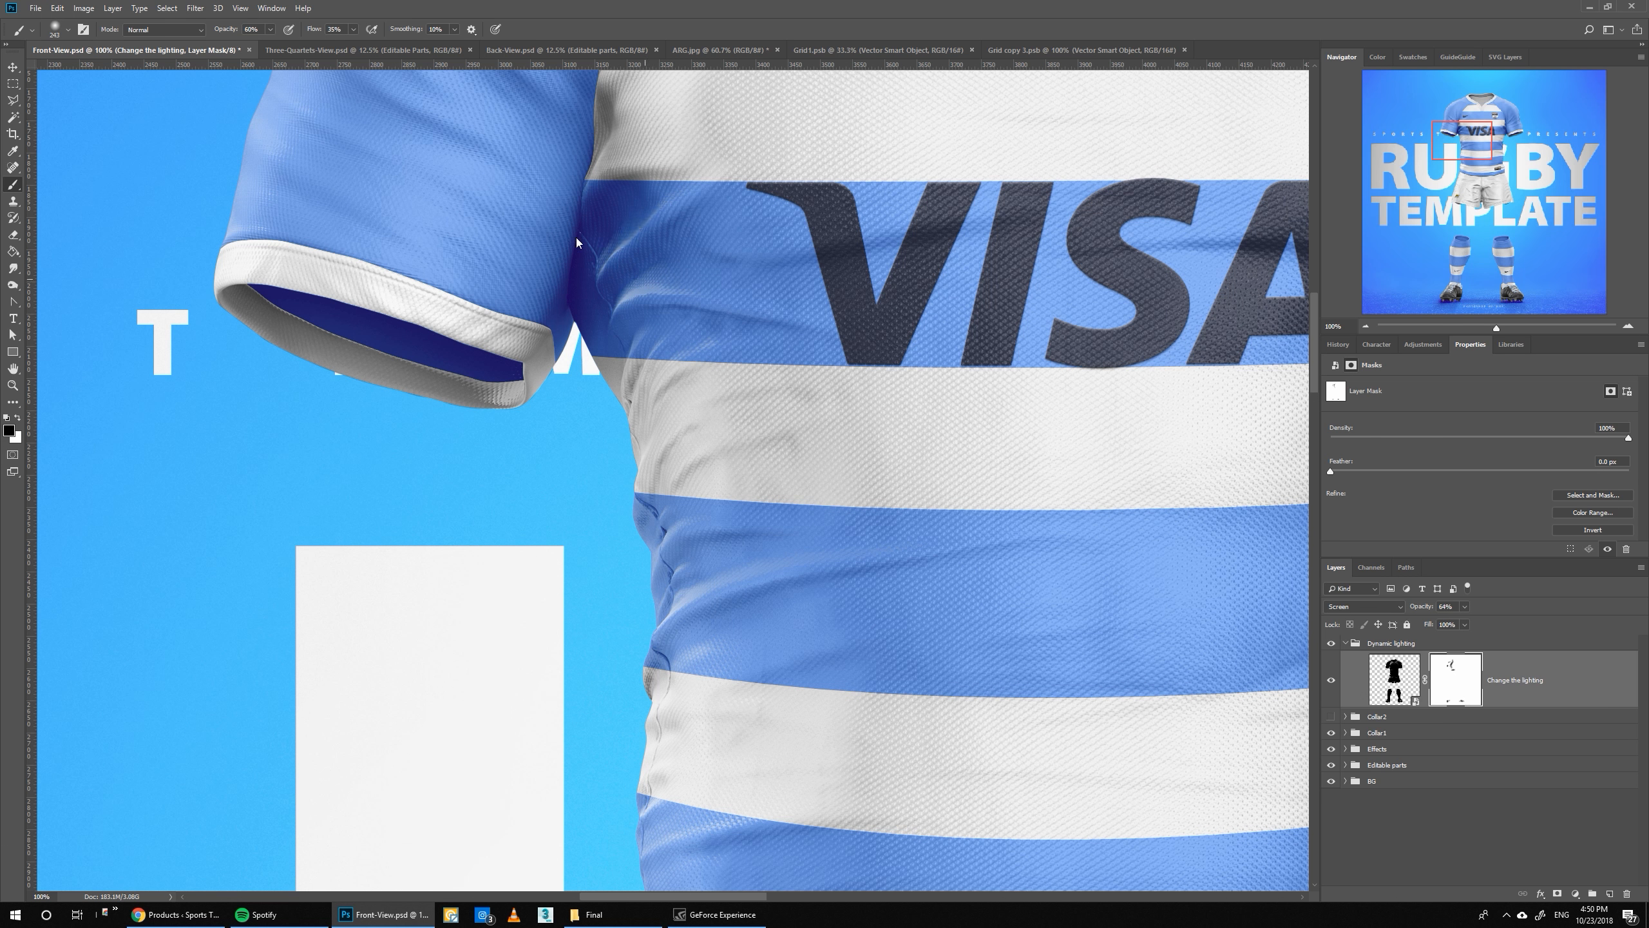
pyautogui.moveTo(1496, 327); pyautogui.dragTo(1469, 326)
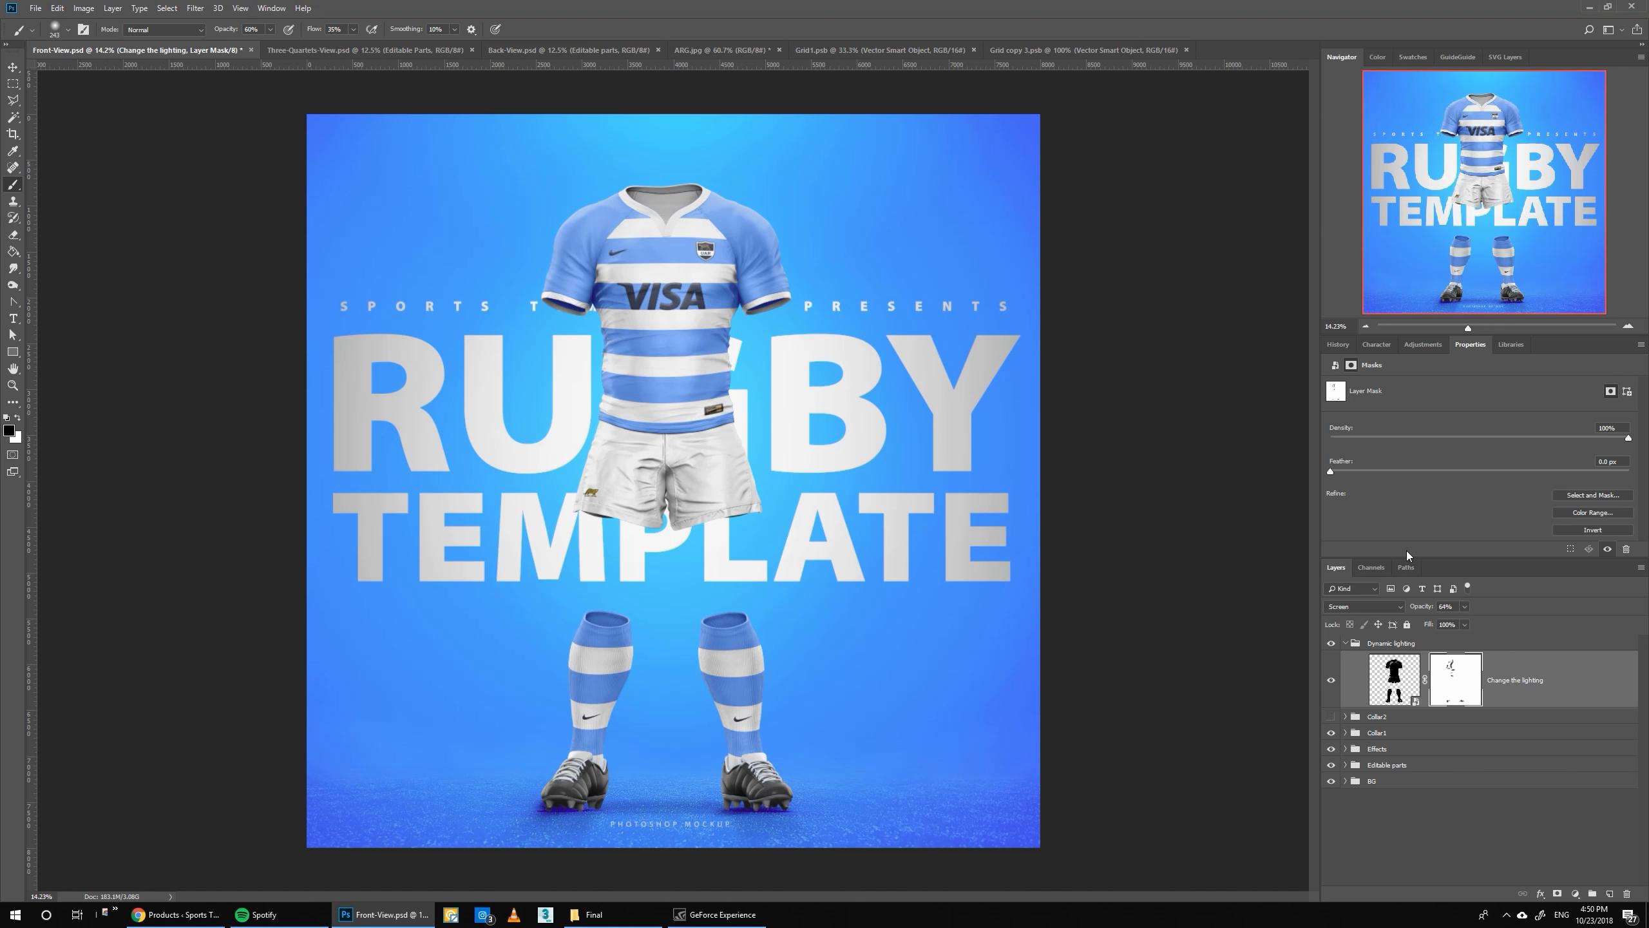
# - Duplicate the Change the lighting layer as an independent smart object using New Smart Object via Copy
pyautogui.click(1330, 682)
pyautogui.rightClick(1514, 696)
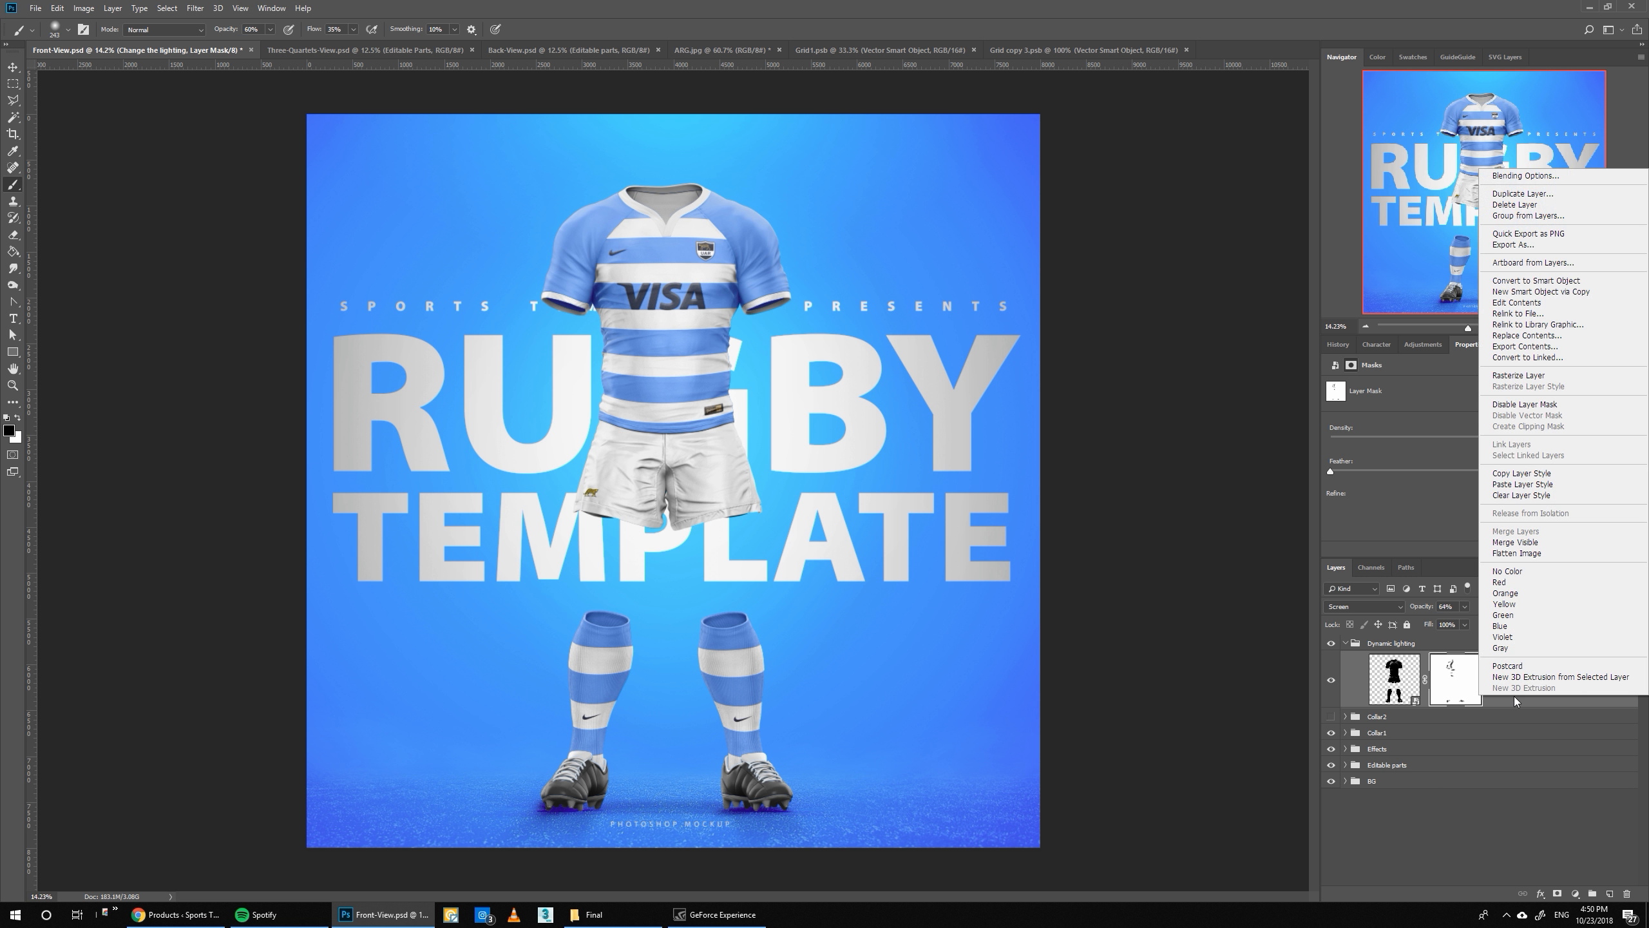
pyautogui.click(1585, 293)
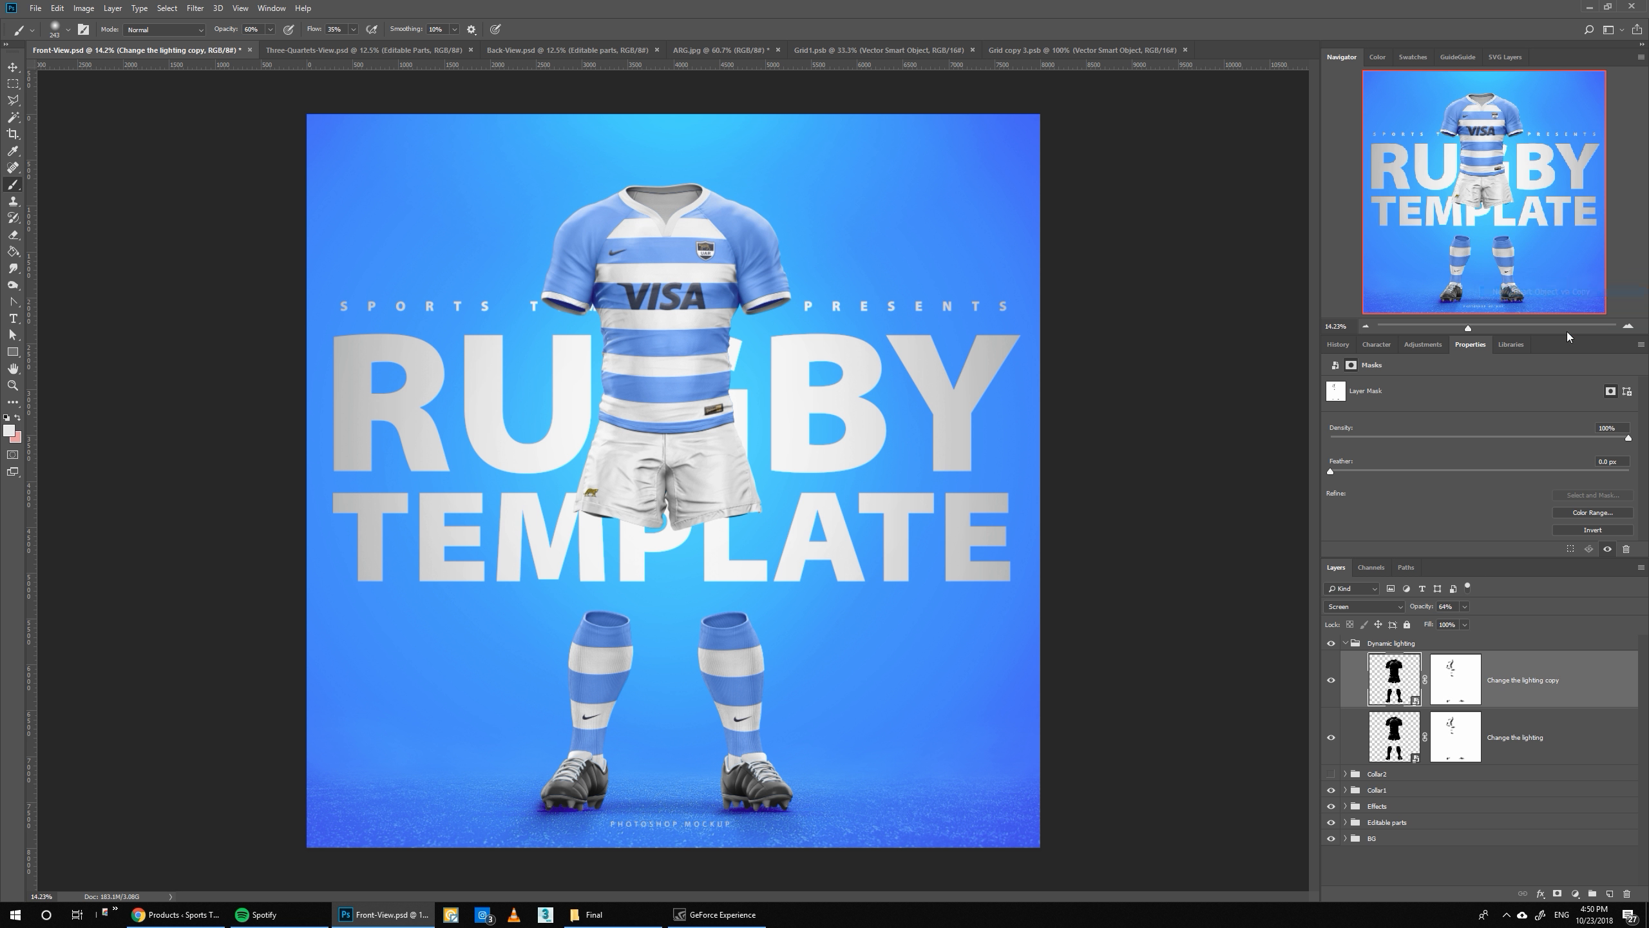
# - Open the copied lighting smart object and set the hue of its Hue/Saturation 1 adjustment to -180
pyautogui.doubleClick(1393, 676)
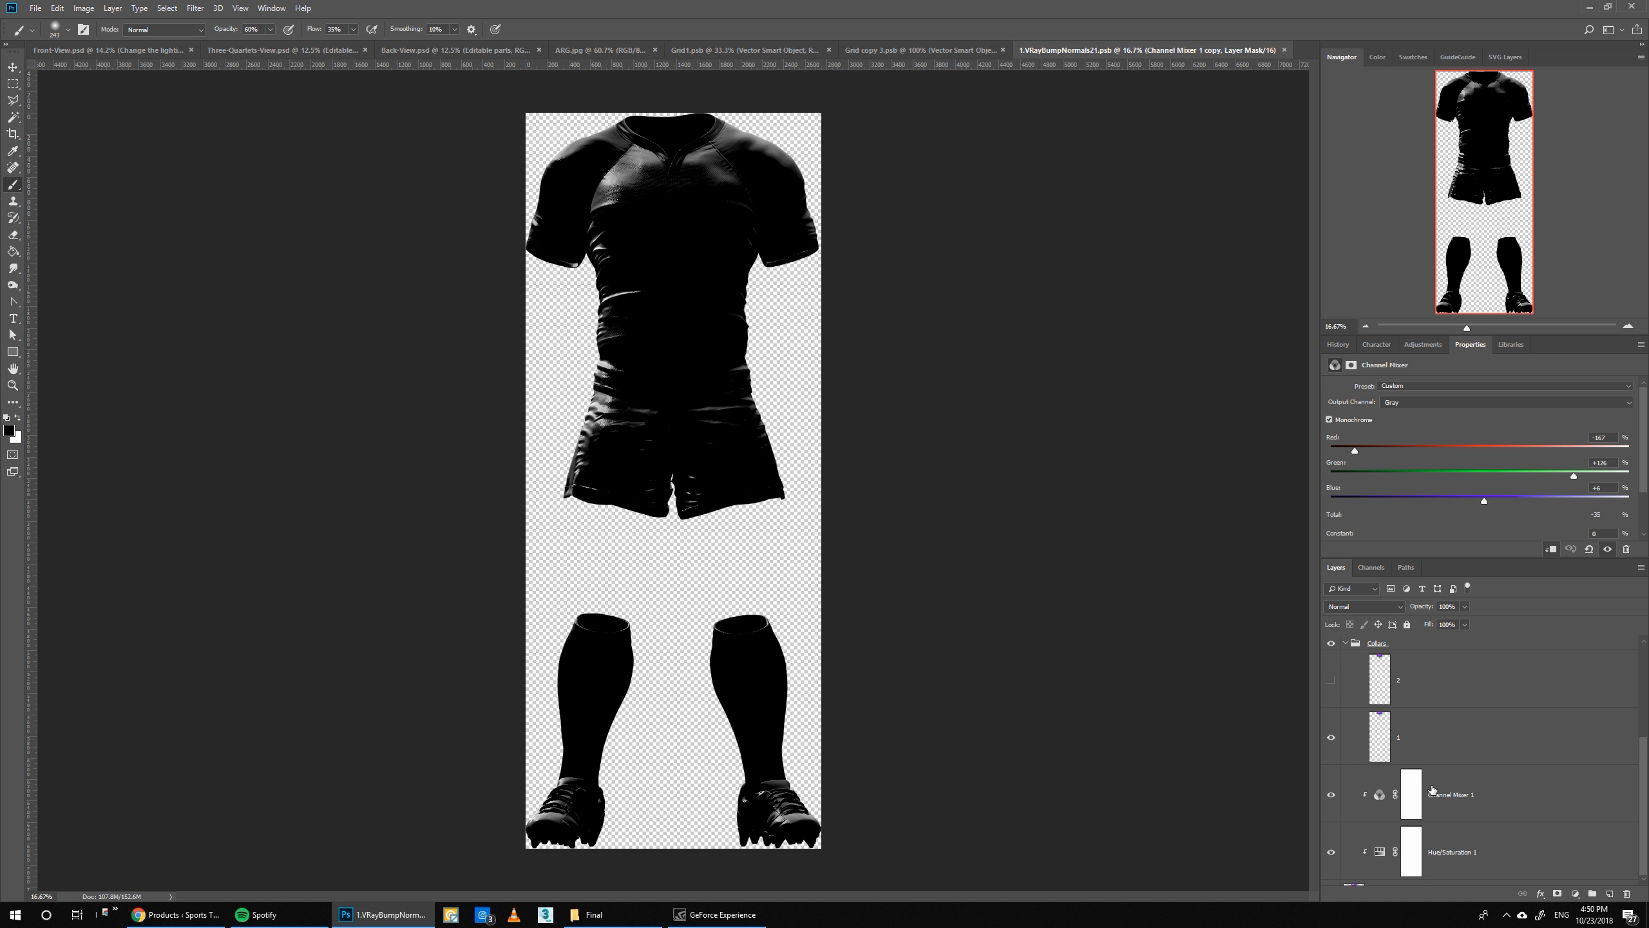
pyautogui.scroll(-2, 1432, 789)
pyautogui.click(1389, 804)
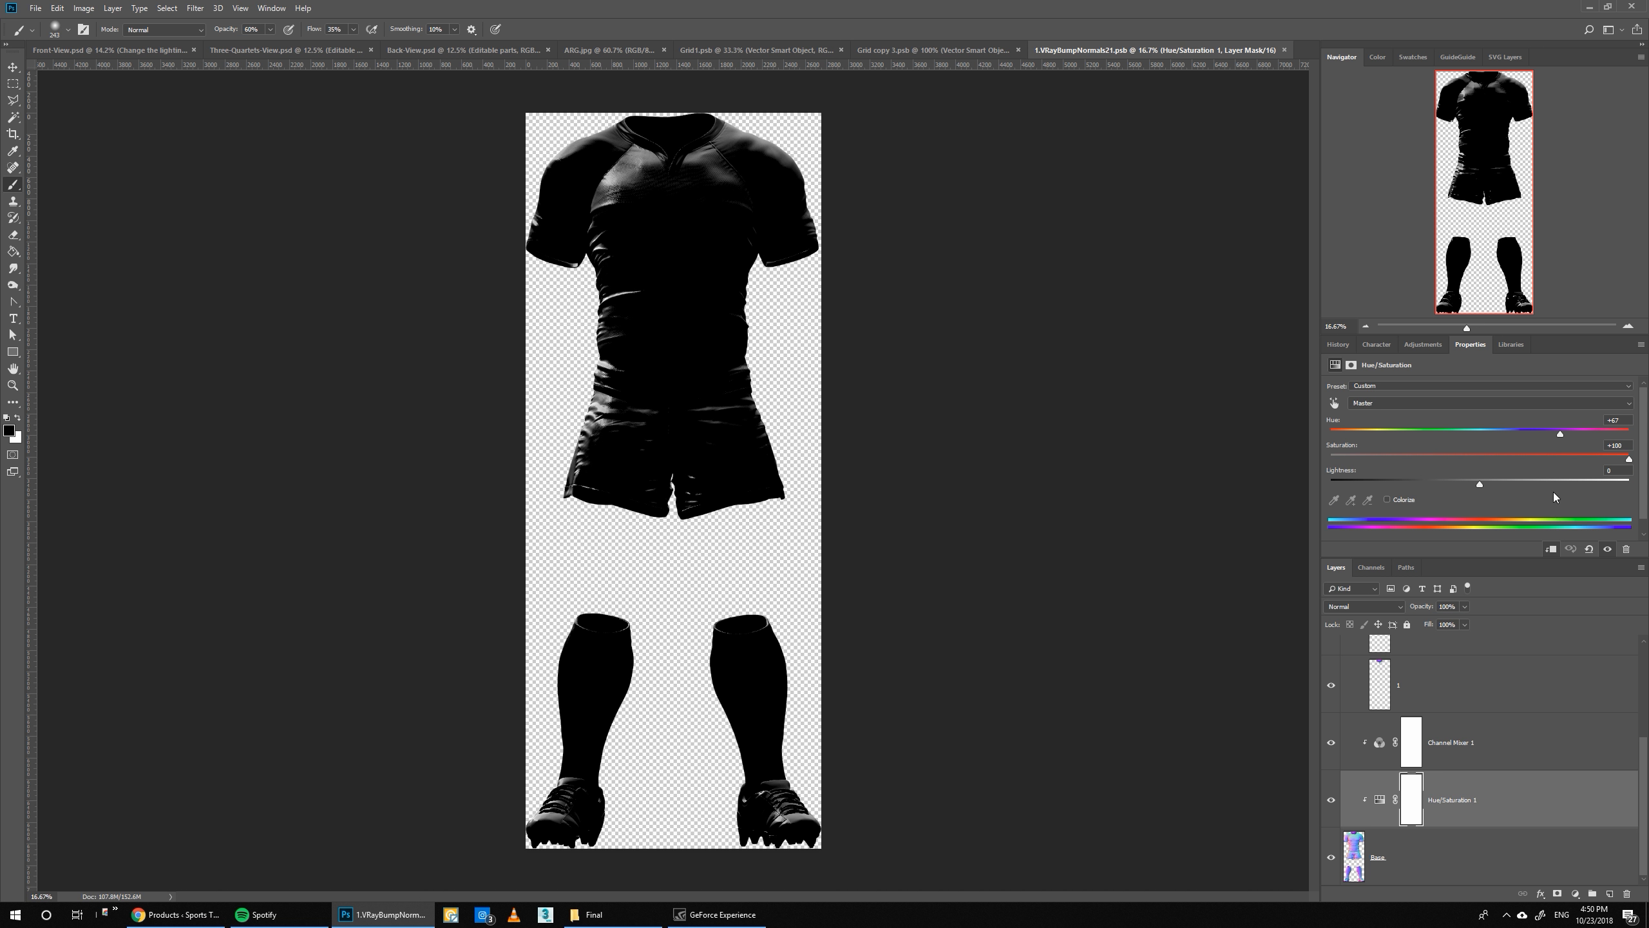
pyautogui.moveTo(1561, 433); pyautogui.dragTo(1309, 434)
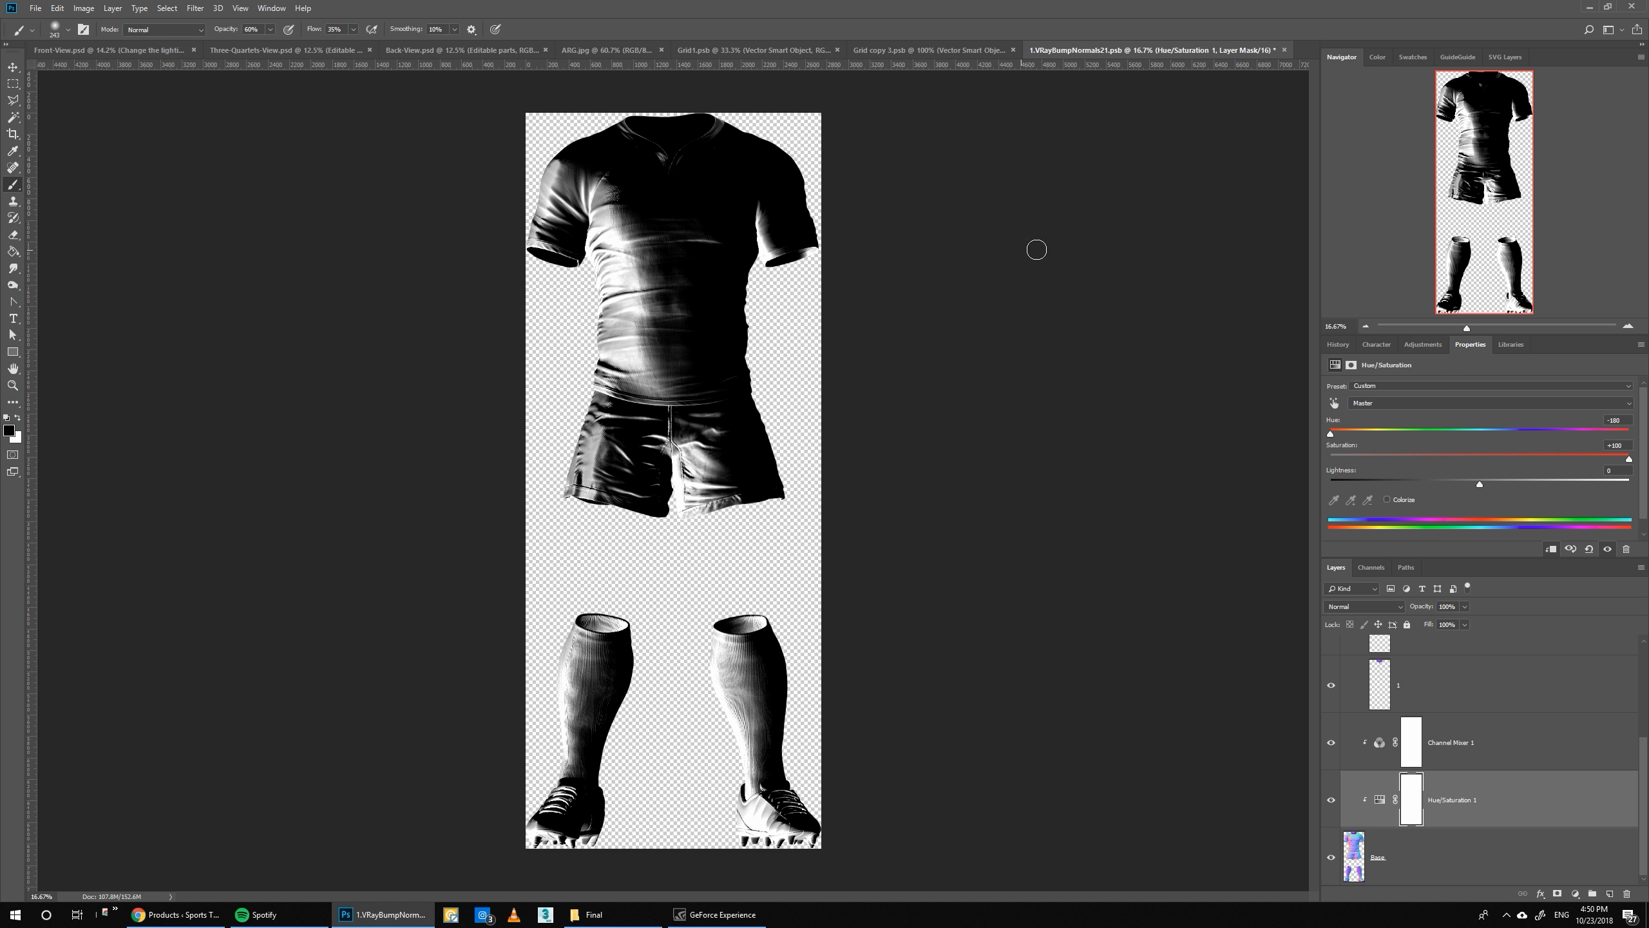
# - Close the copied lighting artwork with its changes saved and set the Change the lighting copy layer's opacity to 32%
pyautogui.click(1284, 50)
pyautogui.click(763, 330)
pyautogui.click(1465, 606)
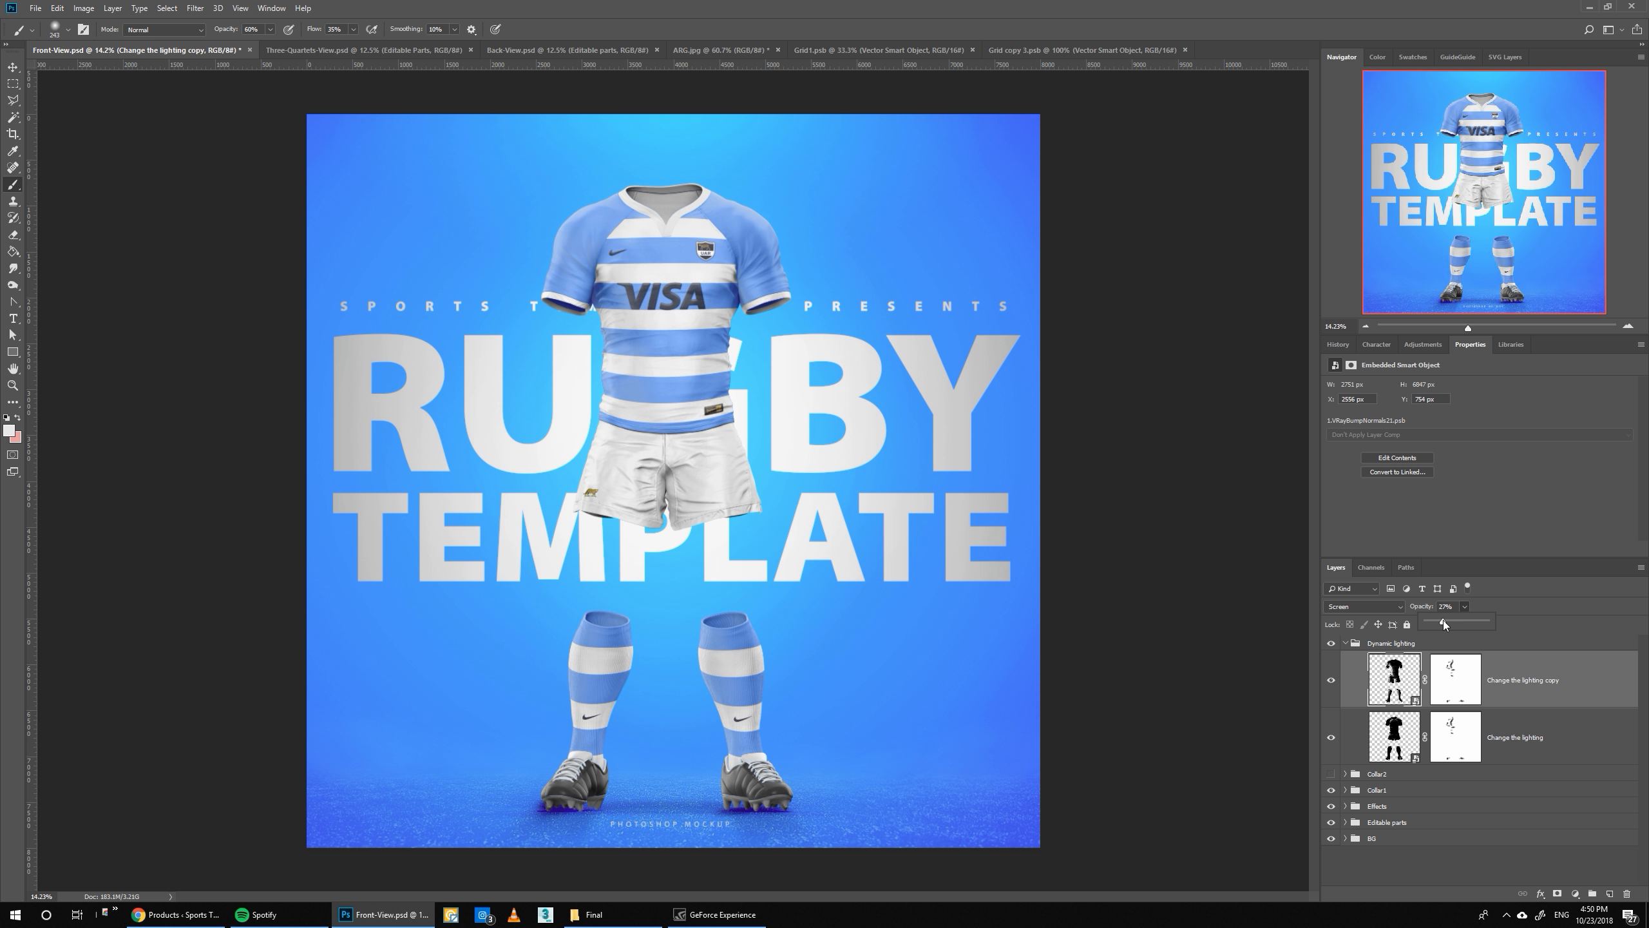
# - Compare the kit with the Change the lighting copy and Change the lighting layers each switched off and on
pyautogui.click(1327, 687)
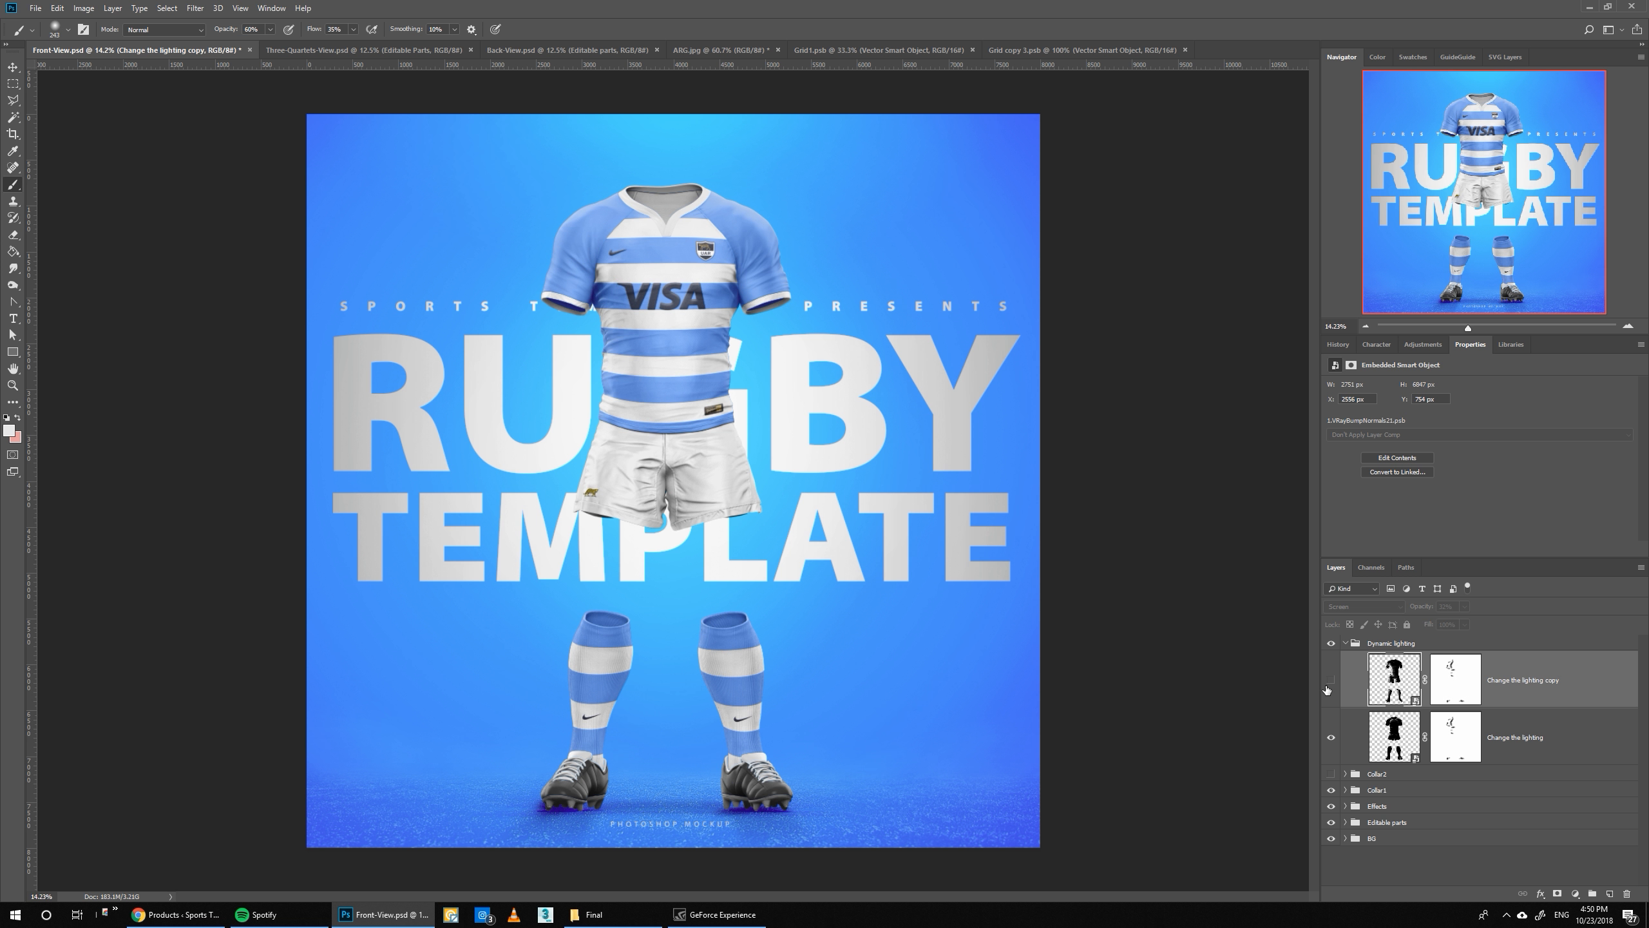
pyautogui.click(1328, 689)
pyautogui.click(1330, 743)
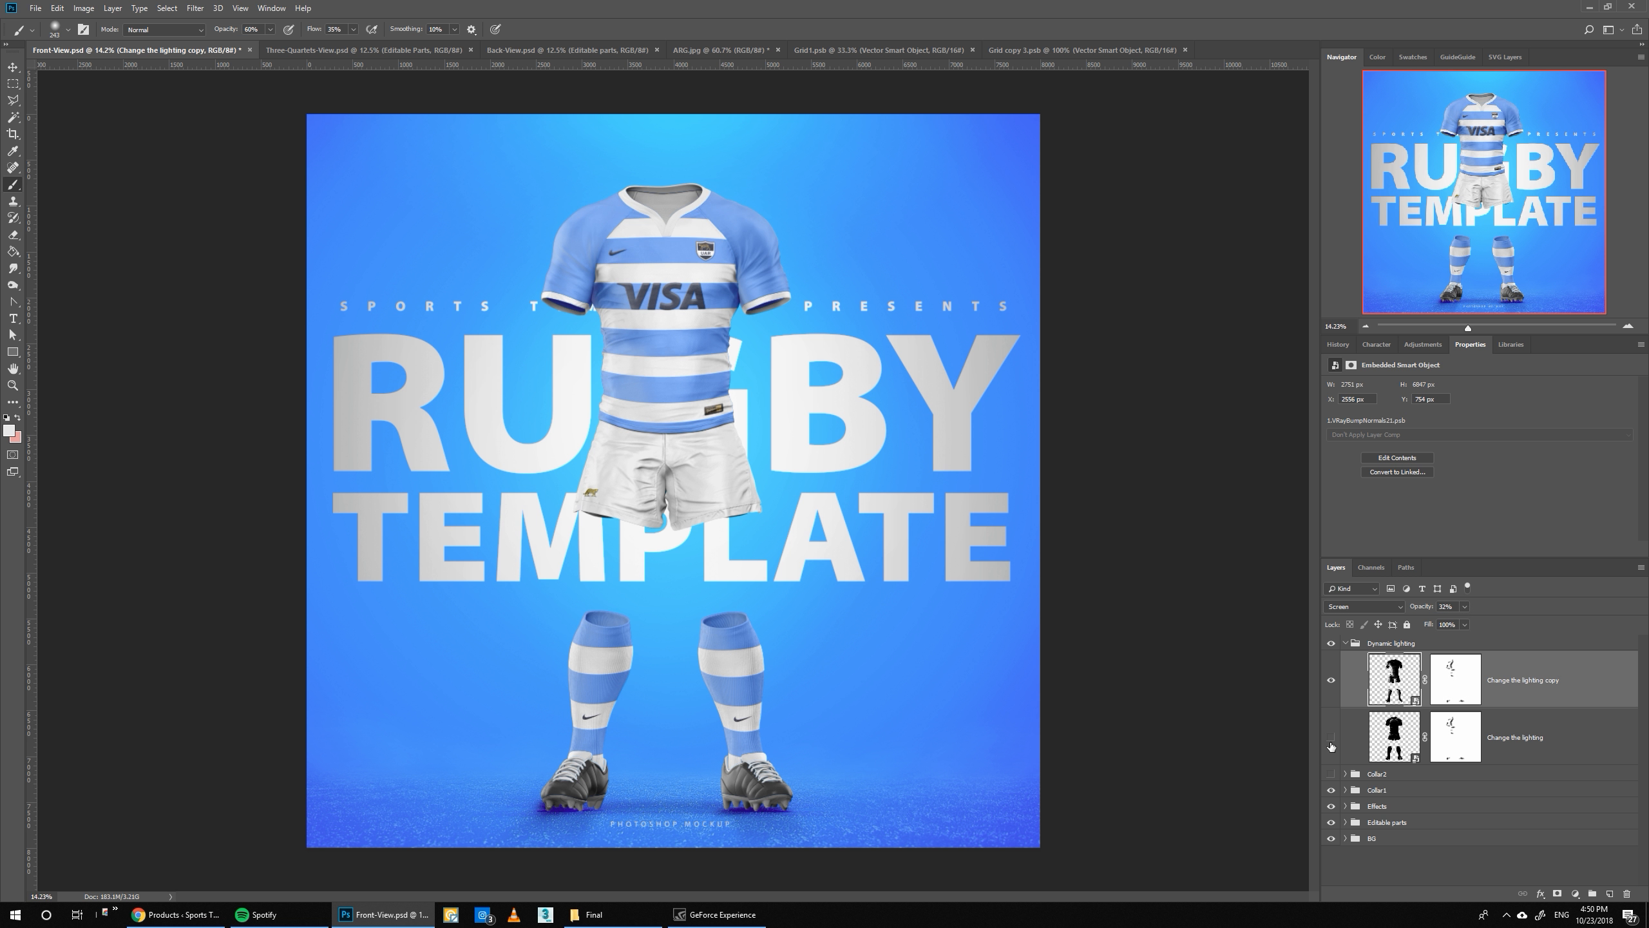
pyautogui.click(1331, 744)
pyautogui.click(1331, 687)
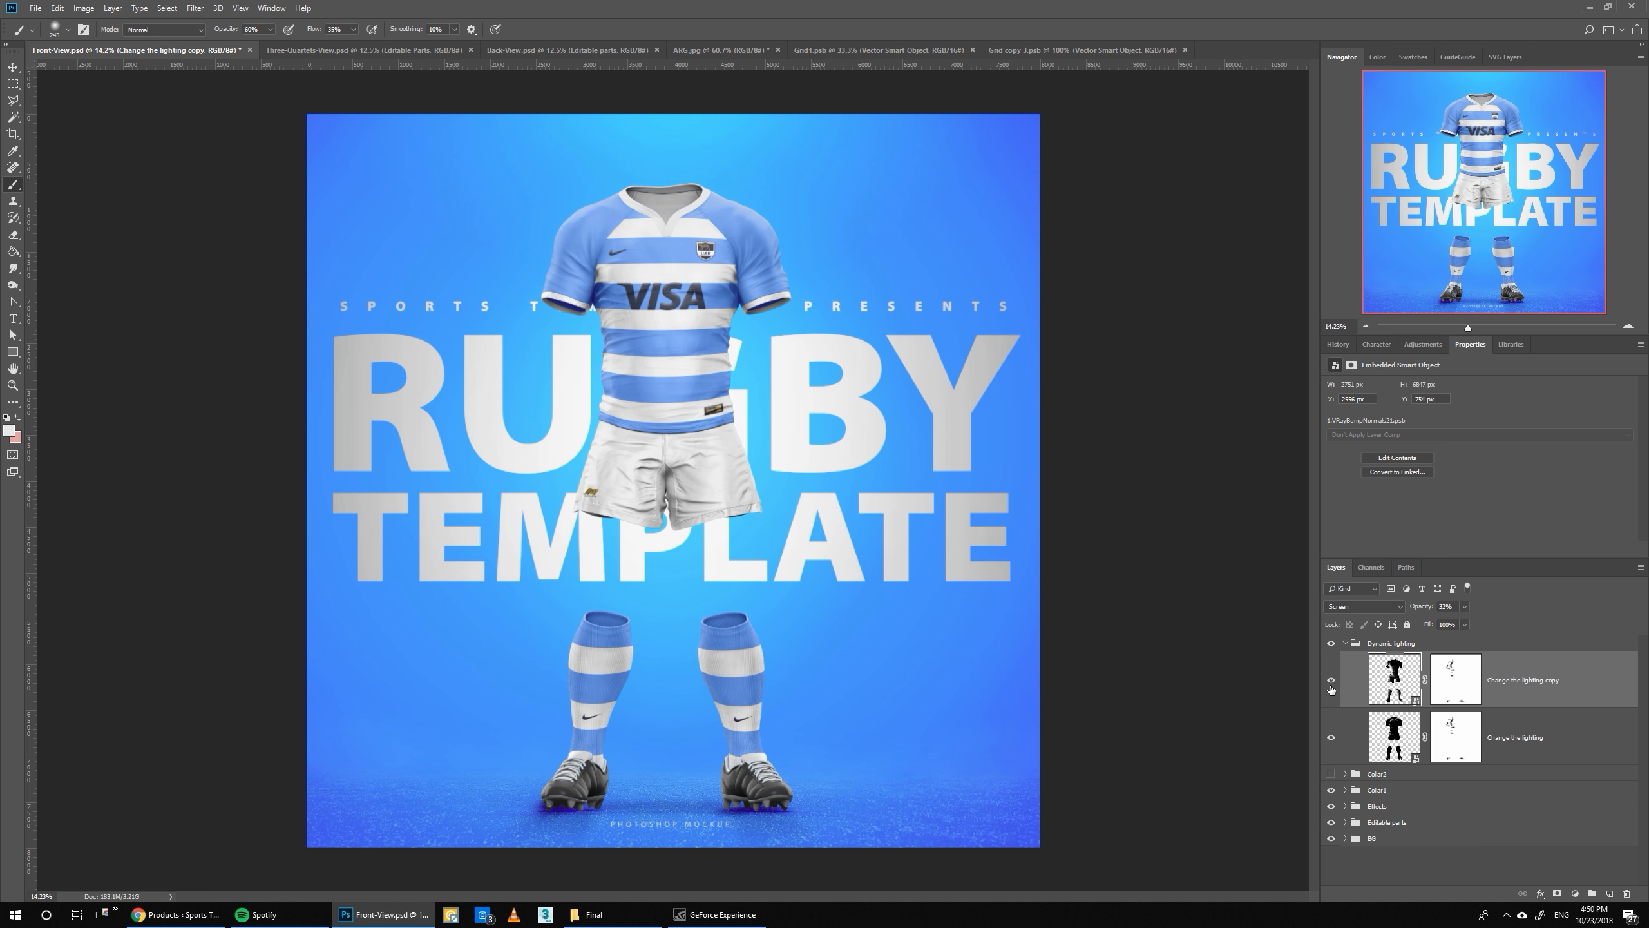
pyautogui.click(1331, 687)
pyautogui.click(1331, 687)
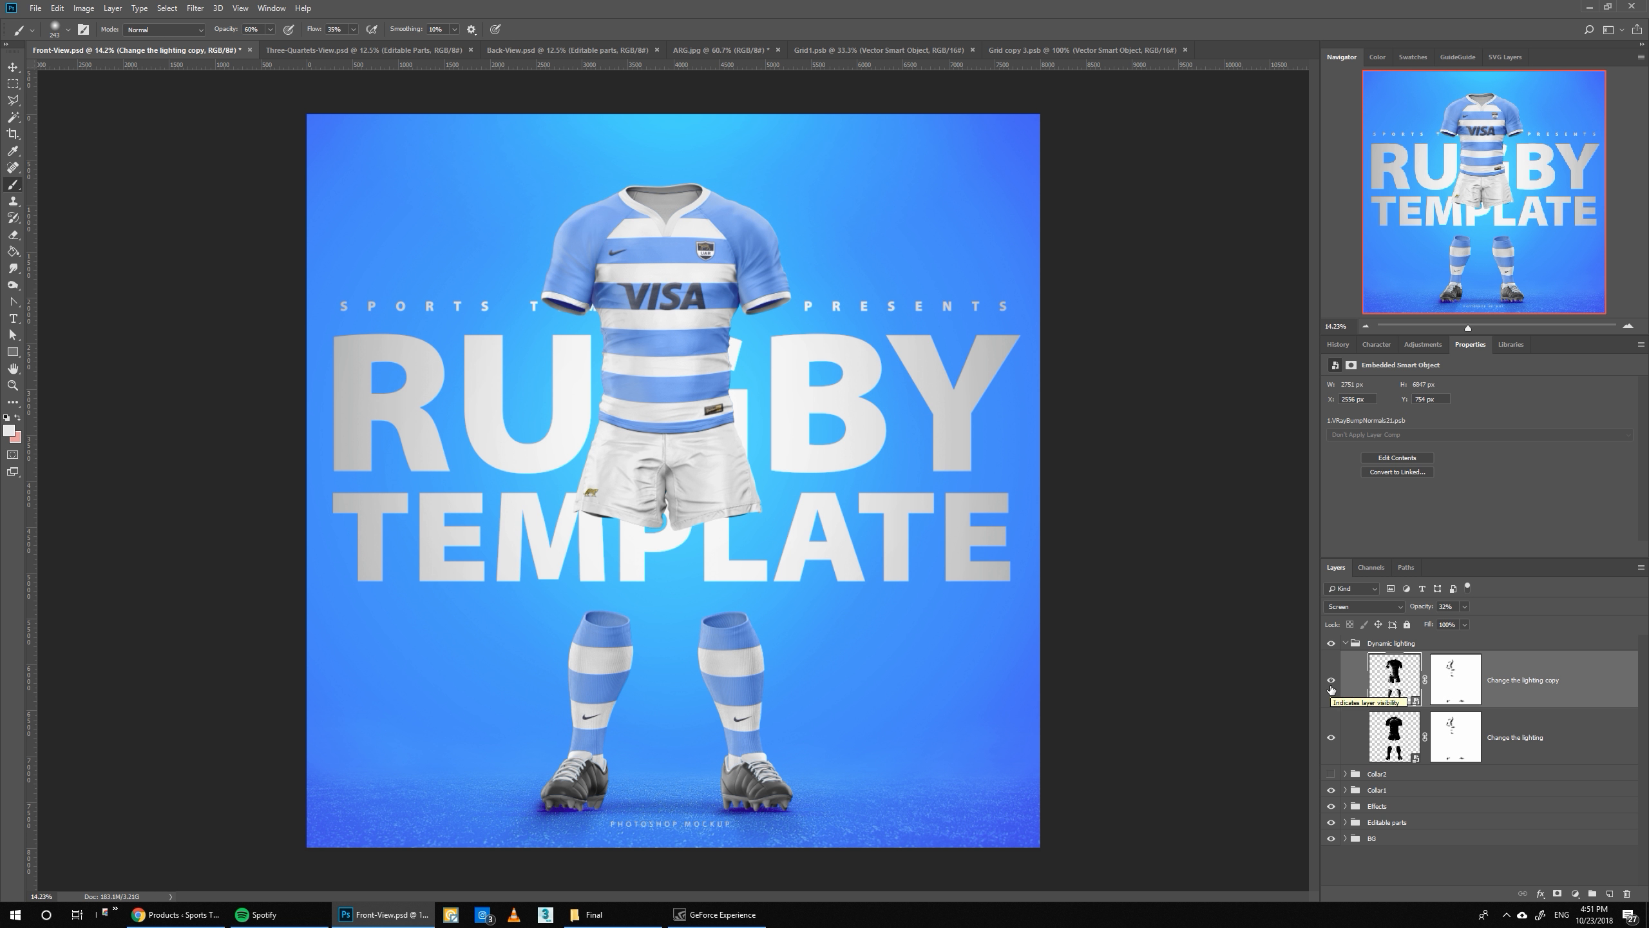
pyautogui.click(1331, 688)
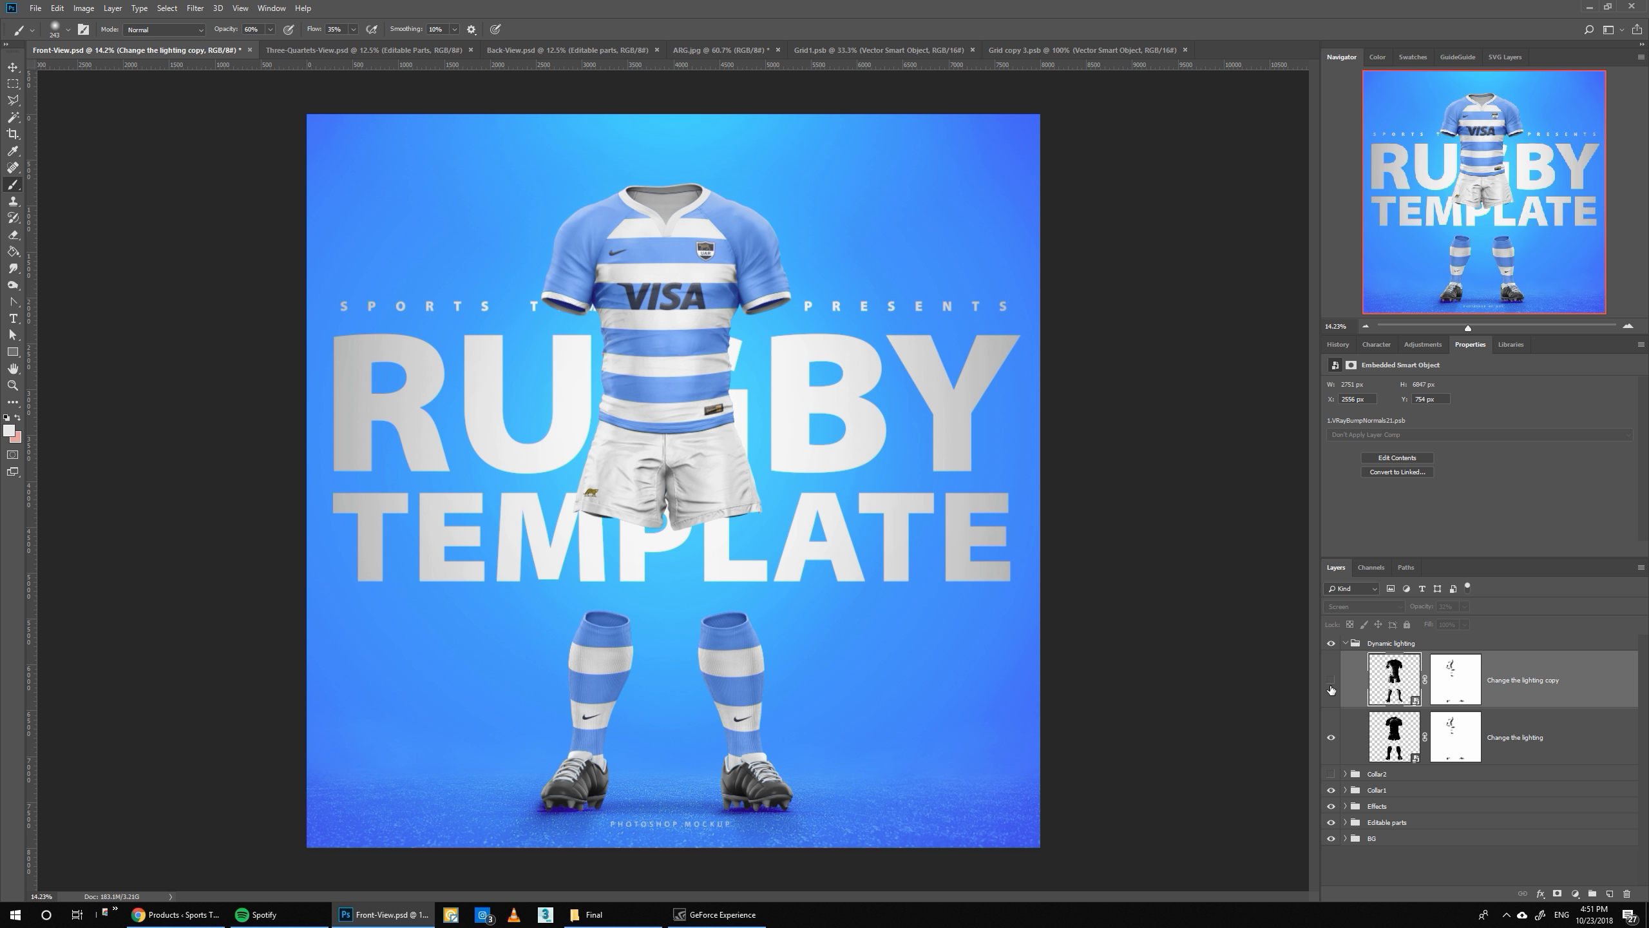